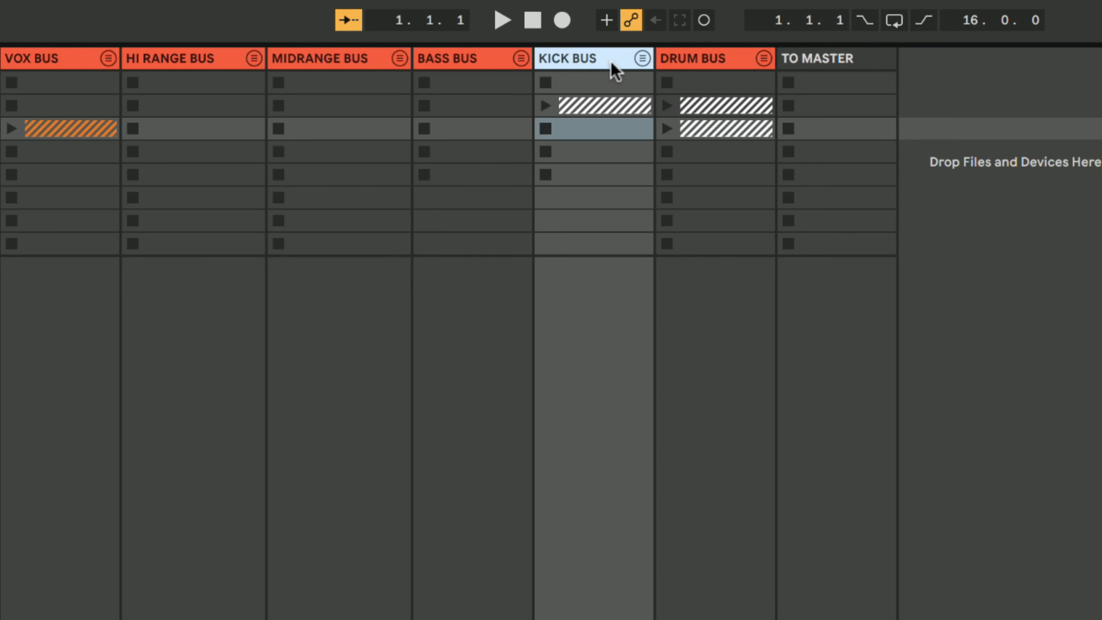
Step: Review the device chains of the VOX, HI RANGE, MIDRANGE, BASS, KICK and DRUM bus tracks one after another
click(714, 65)
click(52, 61)
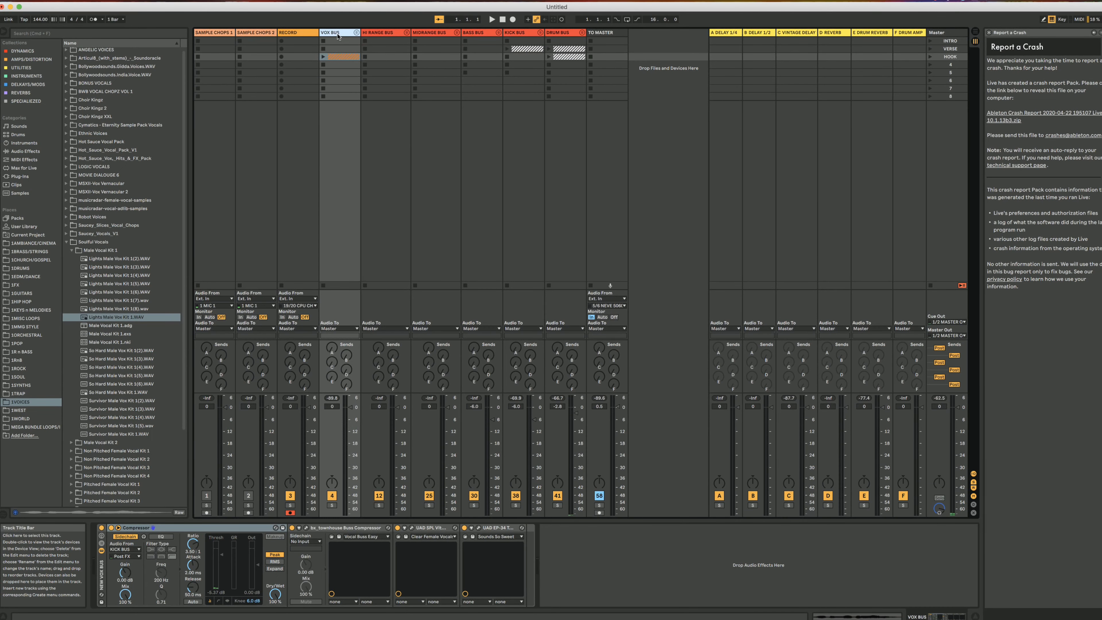
click(386, 33)
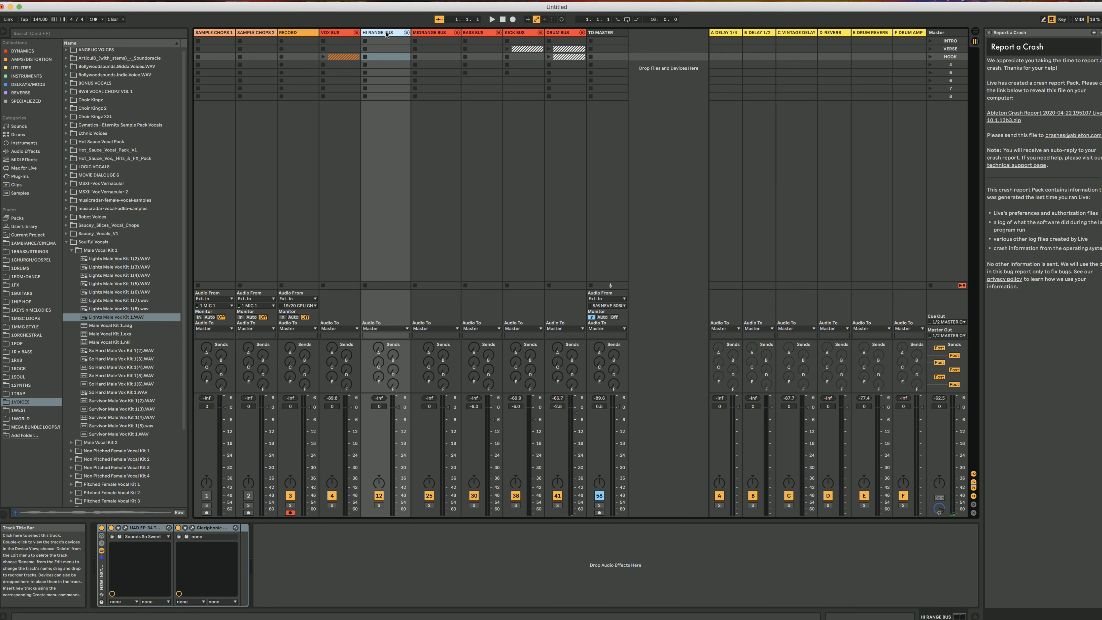
click(441, 34)
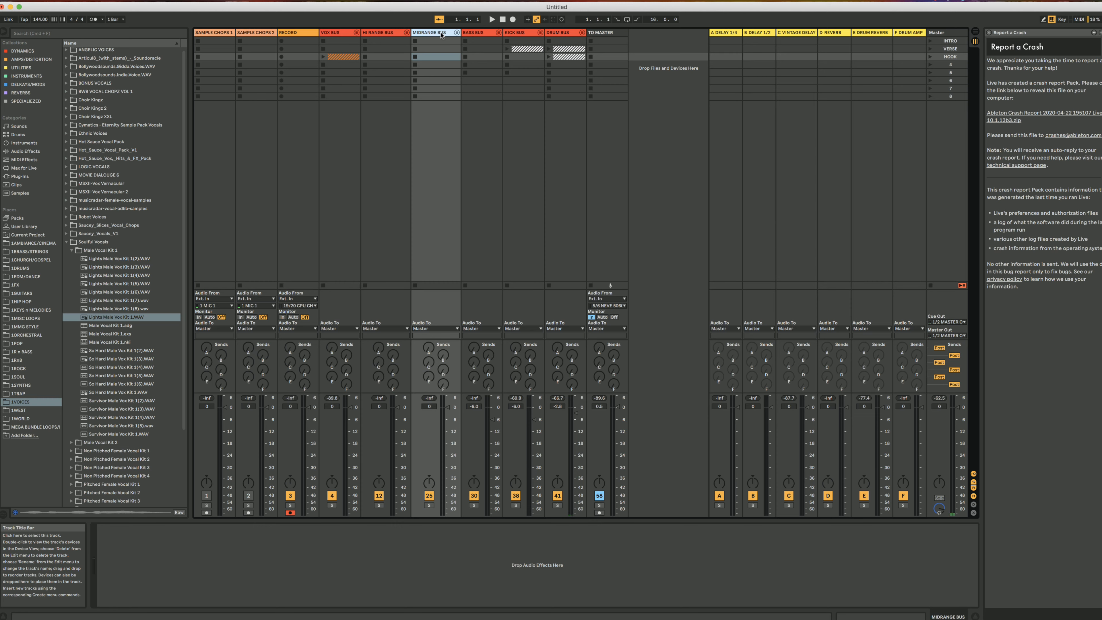
click(480, 34)
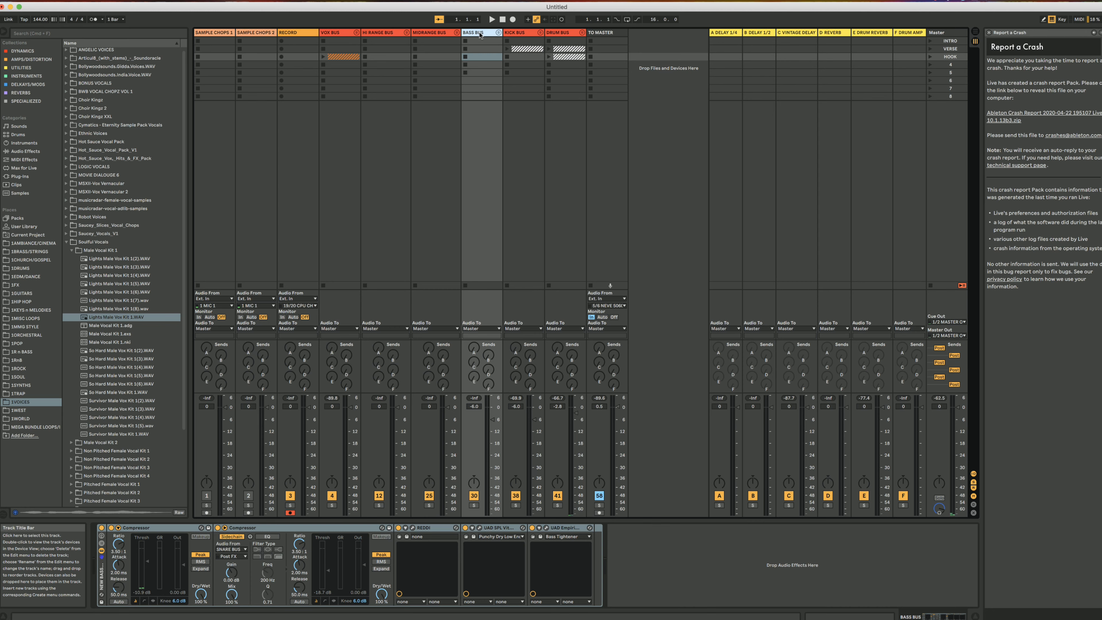
click(524, 35)
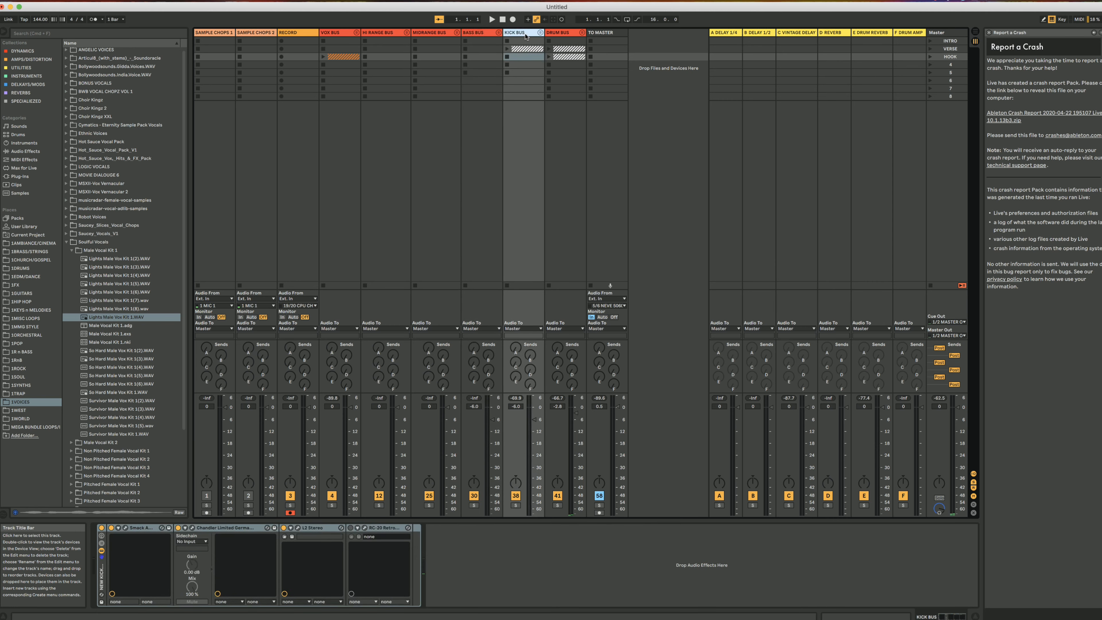
click(558, 35)
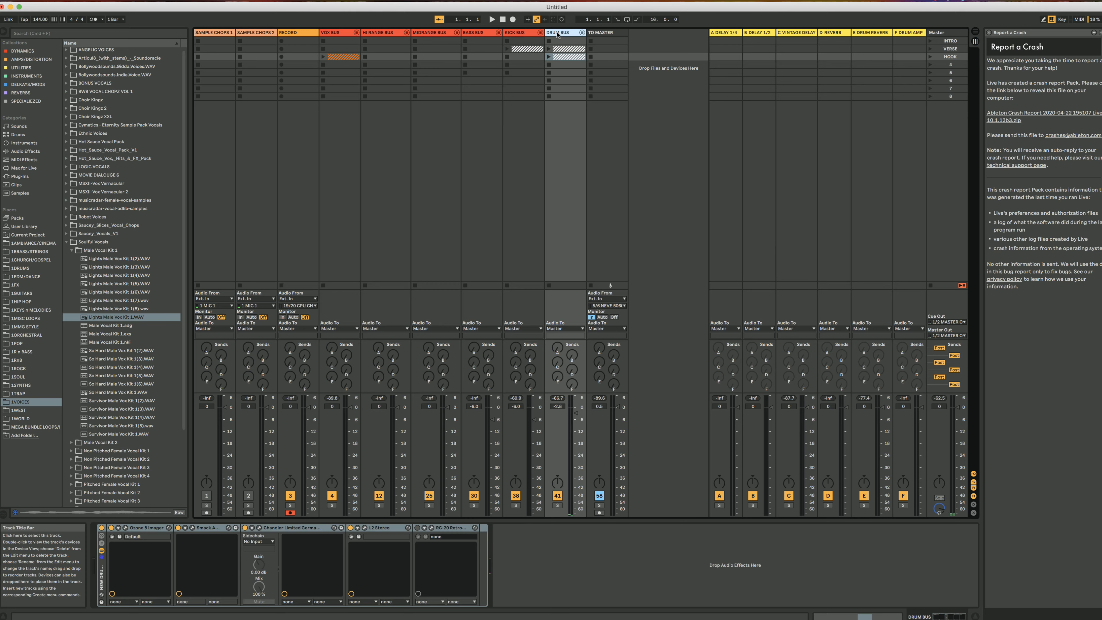
Step: Unfold the DRUM BUS group, inspect the SNARE BUS and HAT BUS inside it, and fold the group again
click(582, 33)
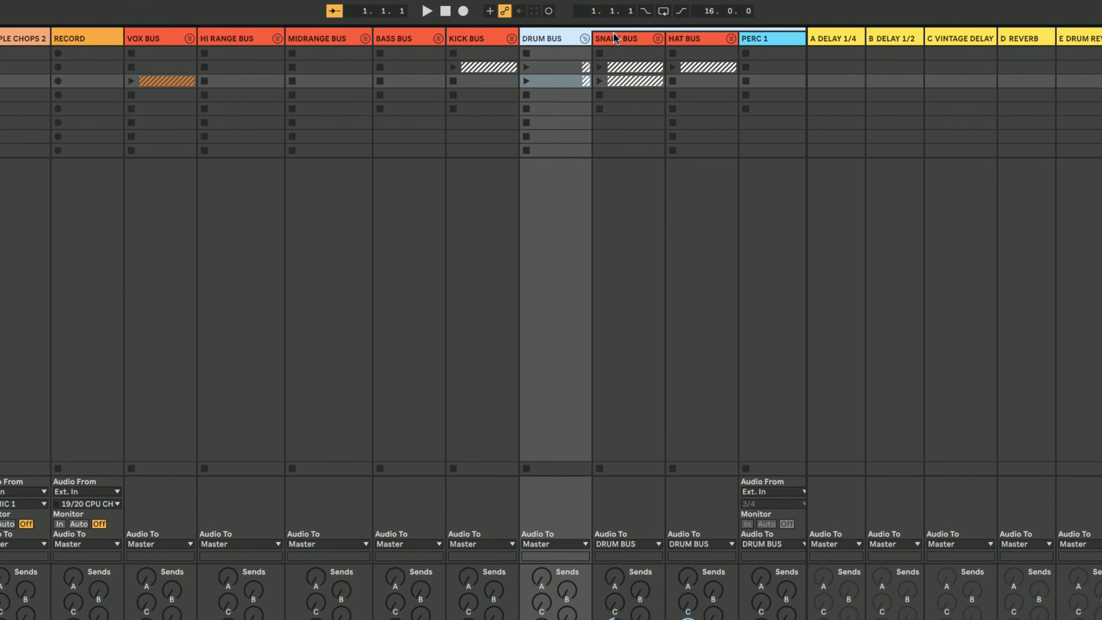
click(623, 41)
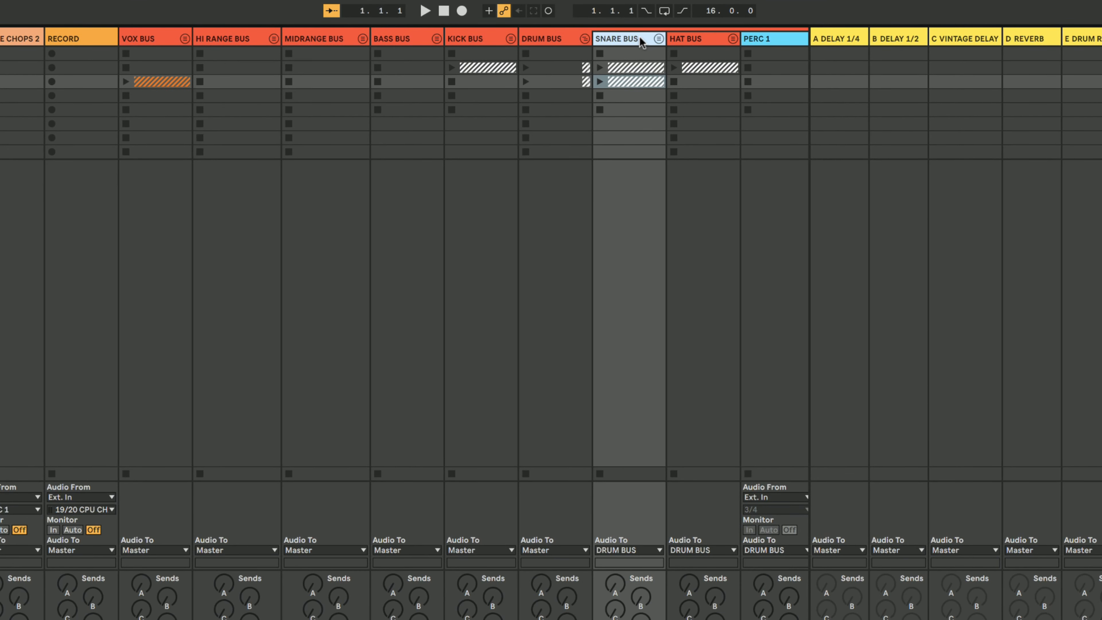
click(696, 38)
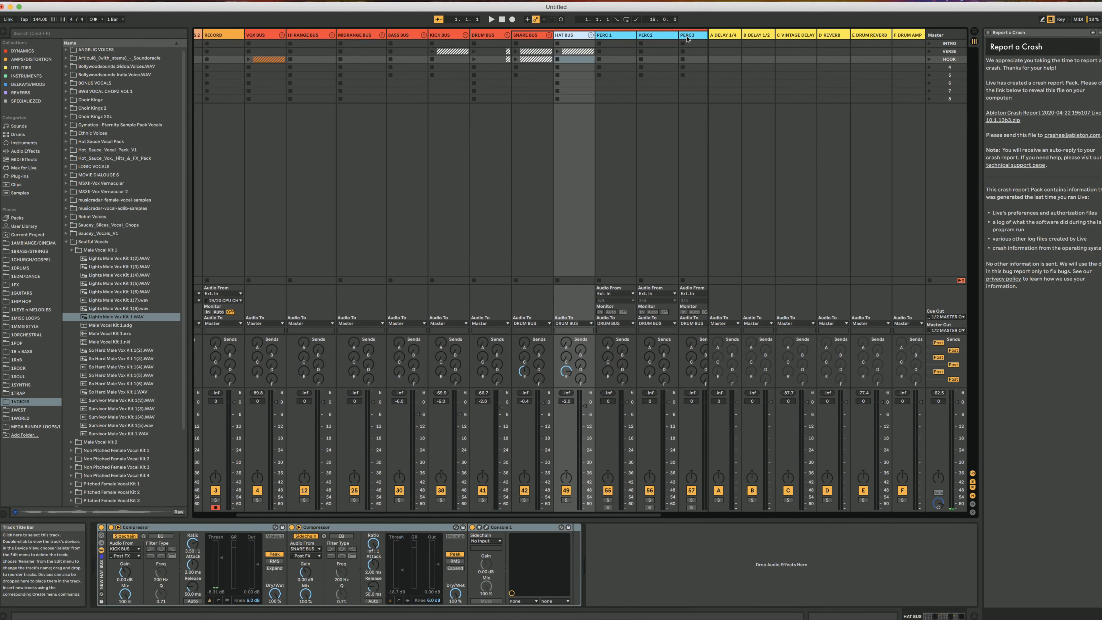
click(549, 35)
click(549, 37)
click(507, 35)
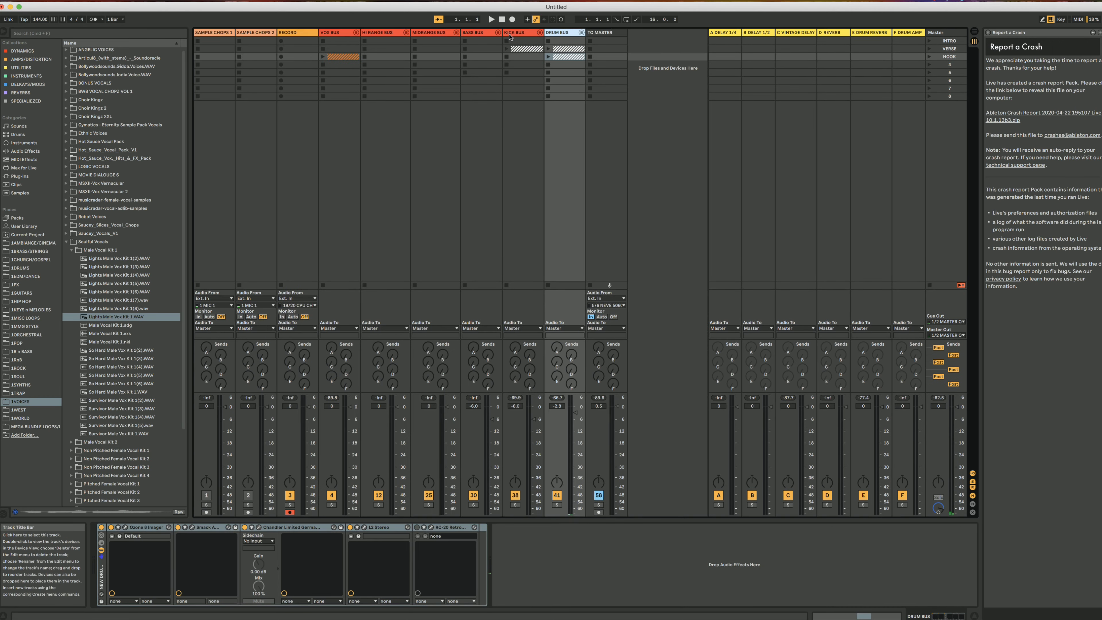
Step: Go through the TO MASTER track, return tracks A to F and the Master track to review their device chains
click(608, 33)
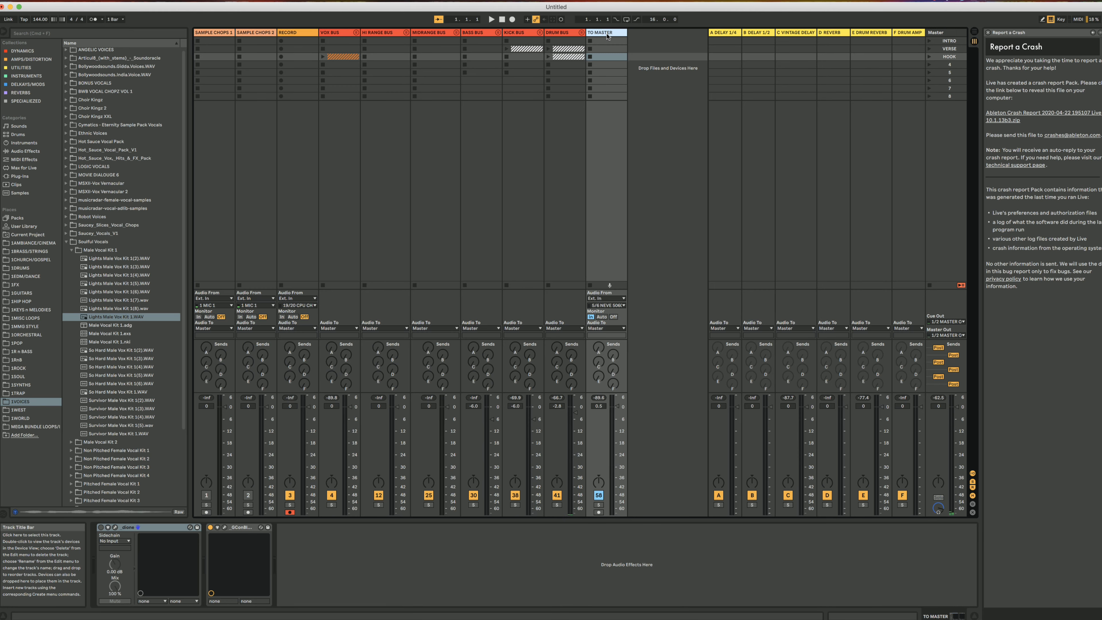
click(722, 34)
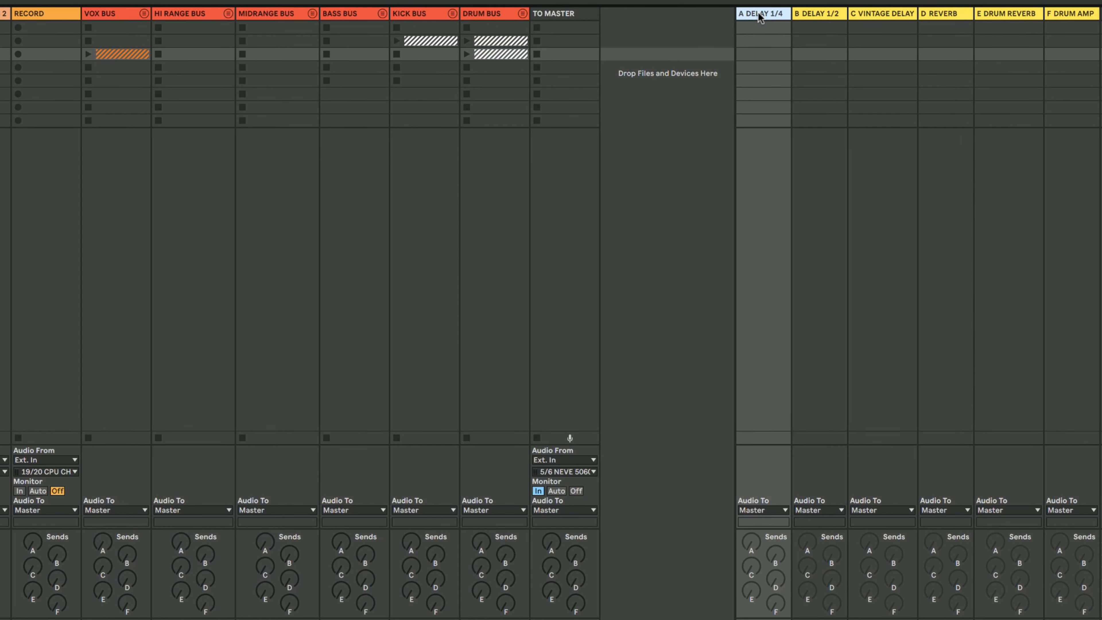
click(827, 16)
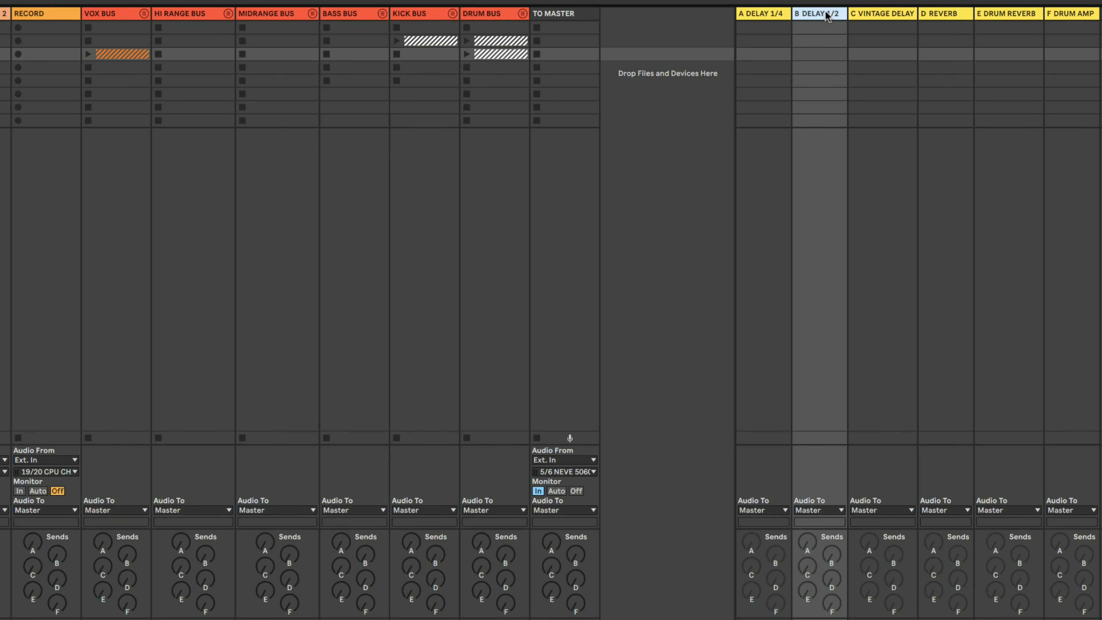
click(889, 16)
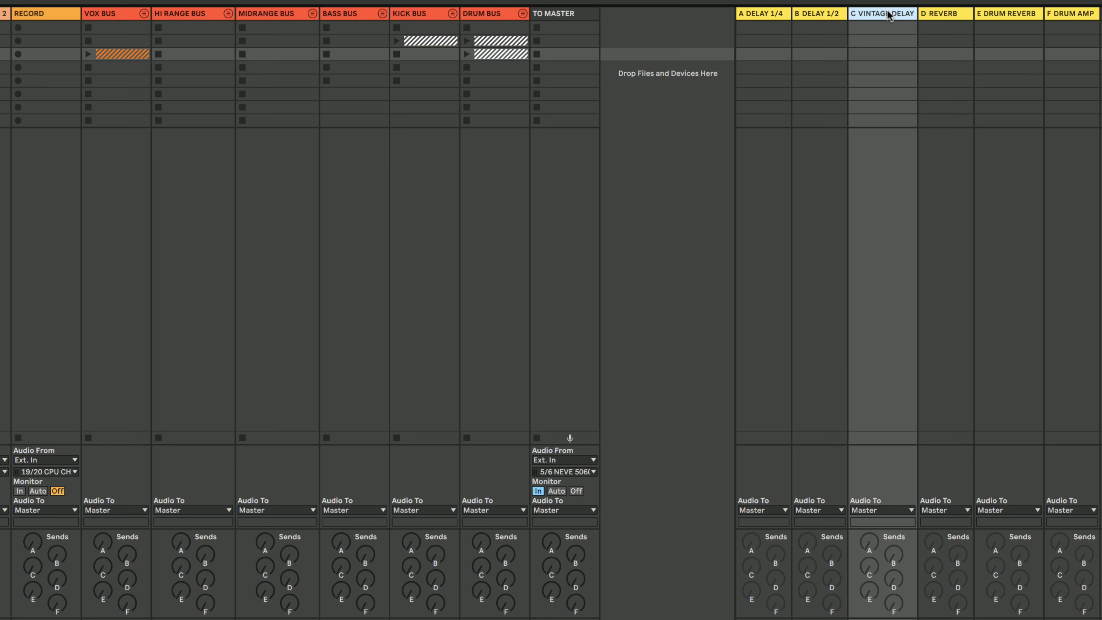
click(960, 16)
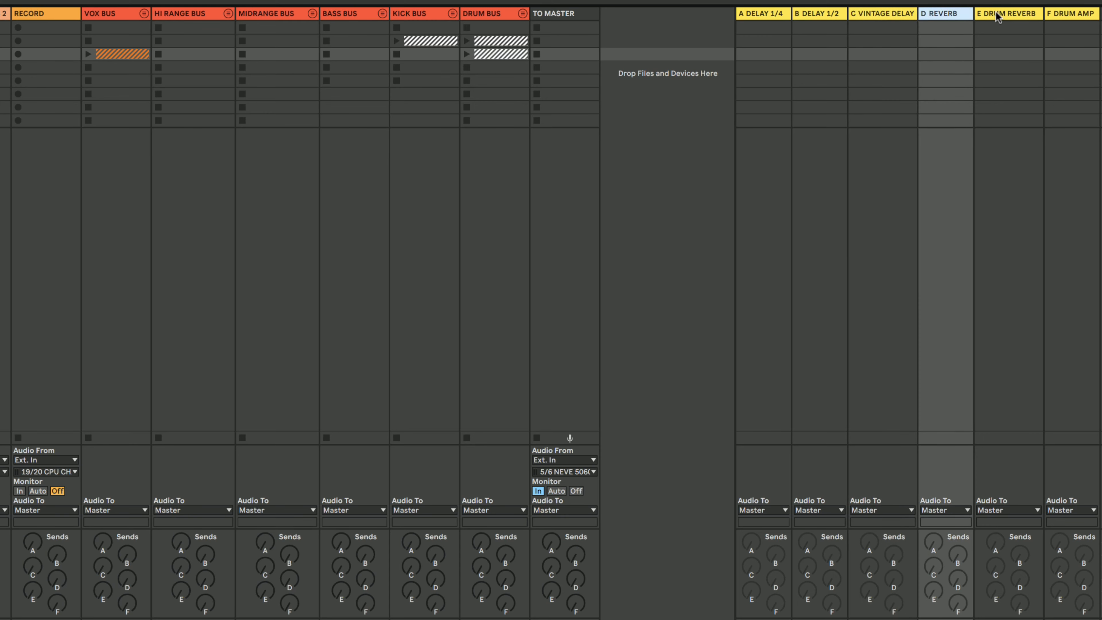
click(1019, 16)
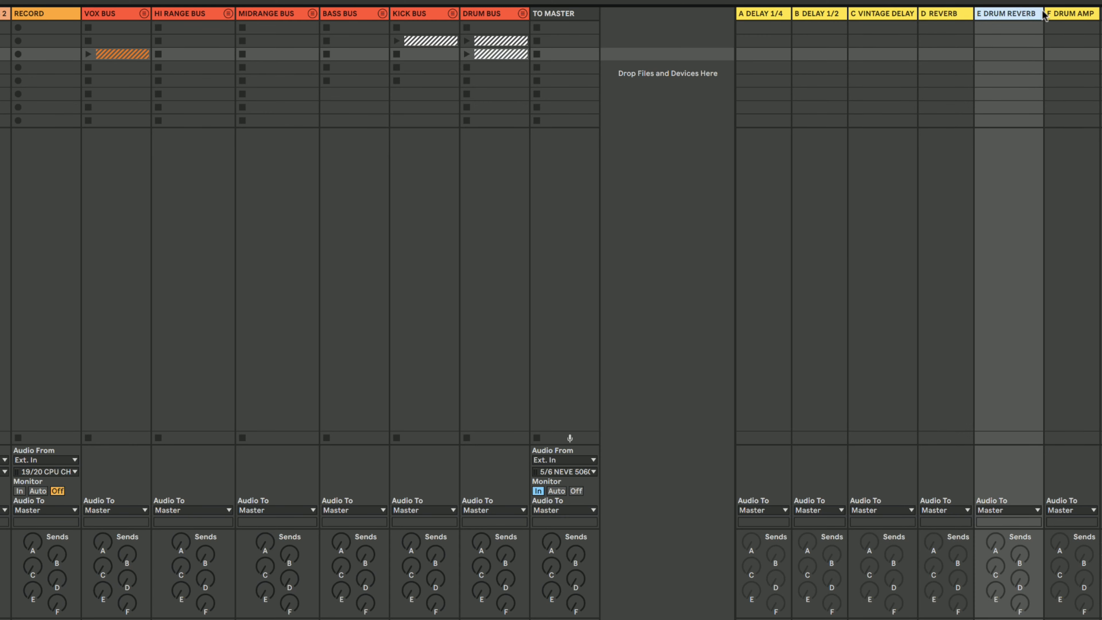
click(1067, 15)
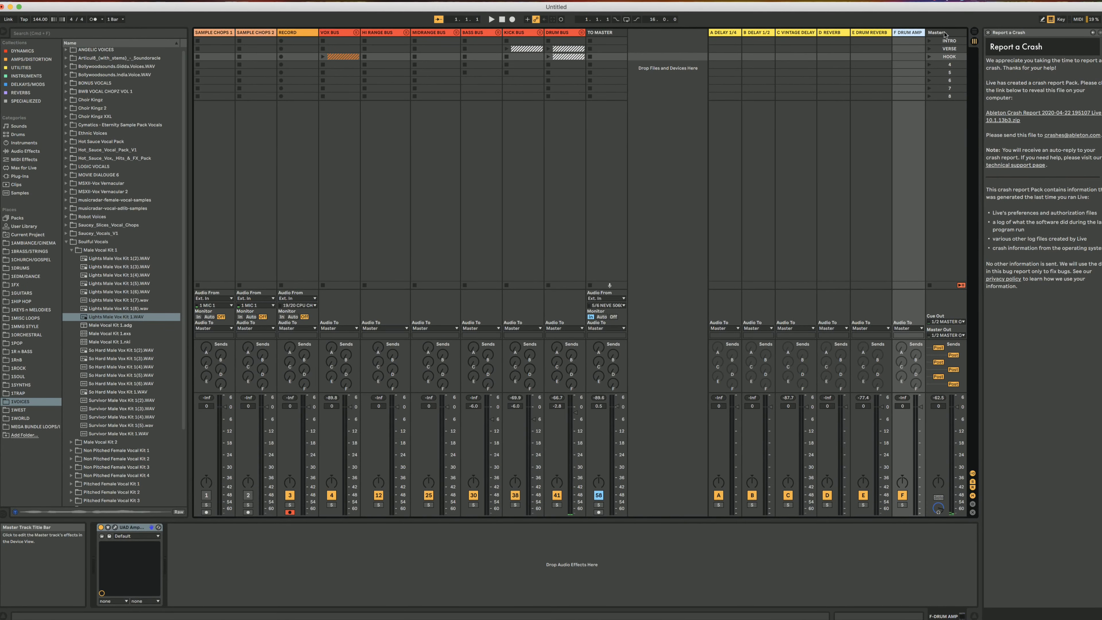
click(944, 33)
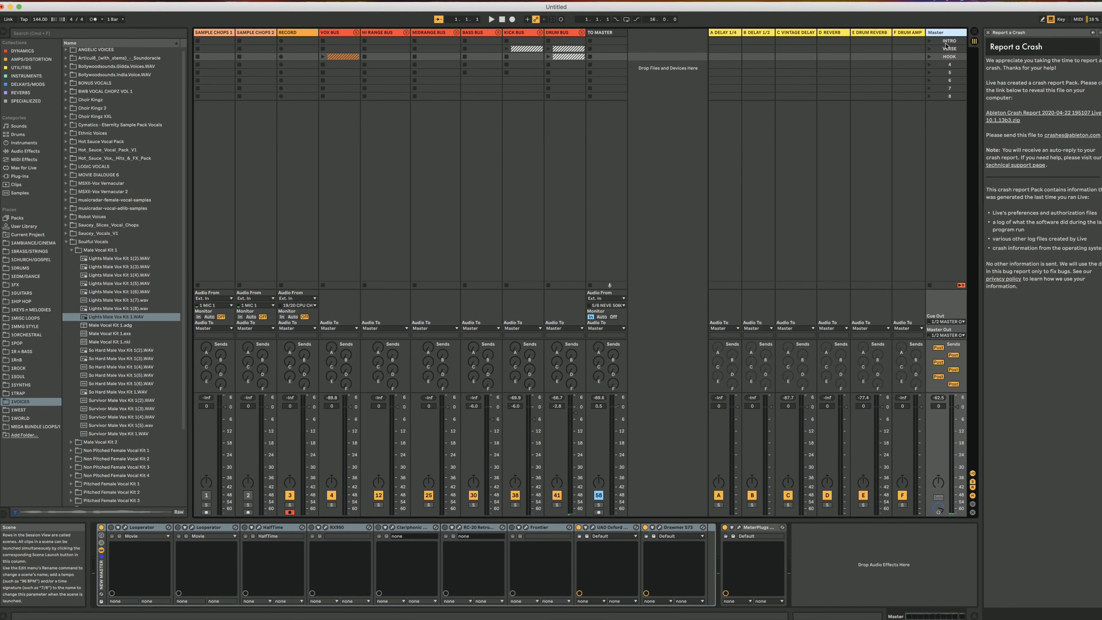
Step: Select the INTRO, VERSE and HOOK scenes in turn to show the song sections
click(947, 41)
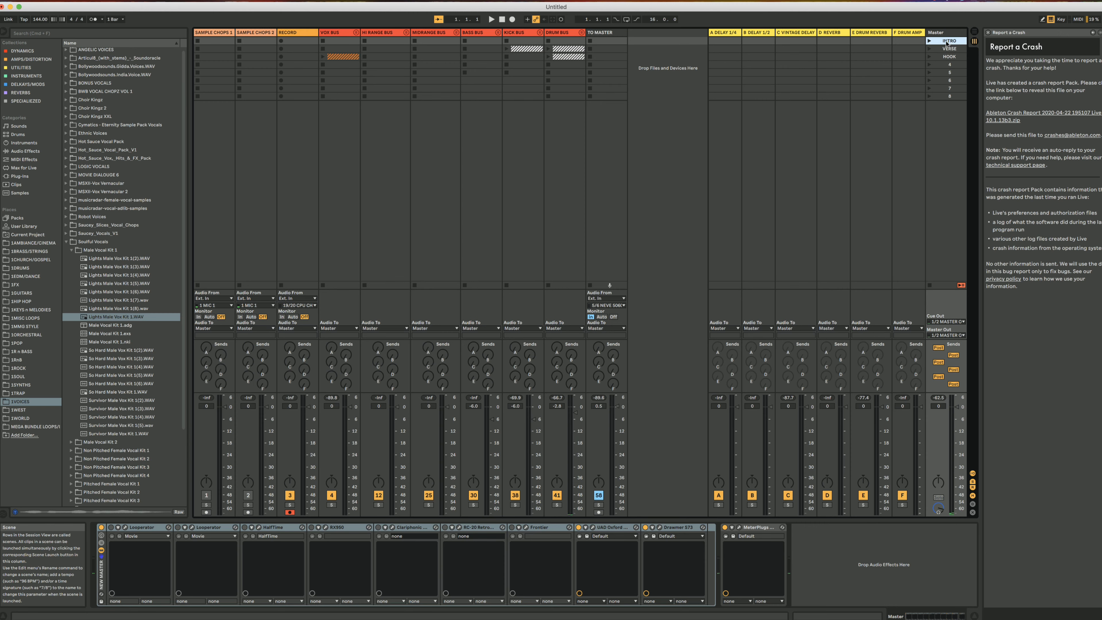
click(948, 49)
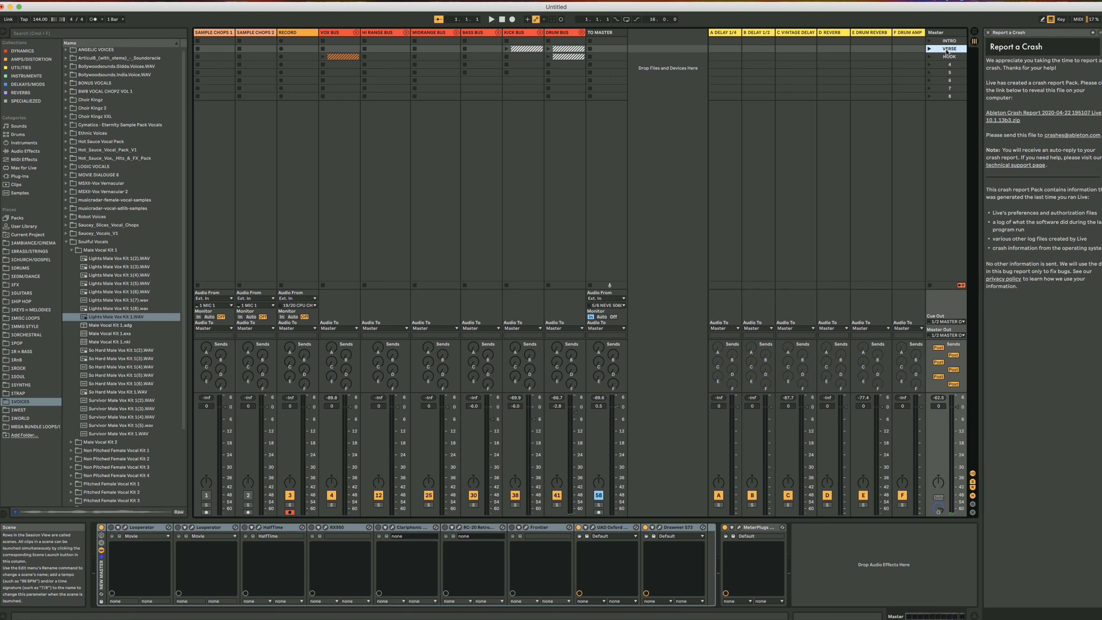
click(951, 57)
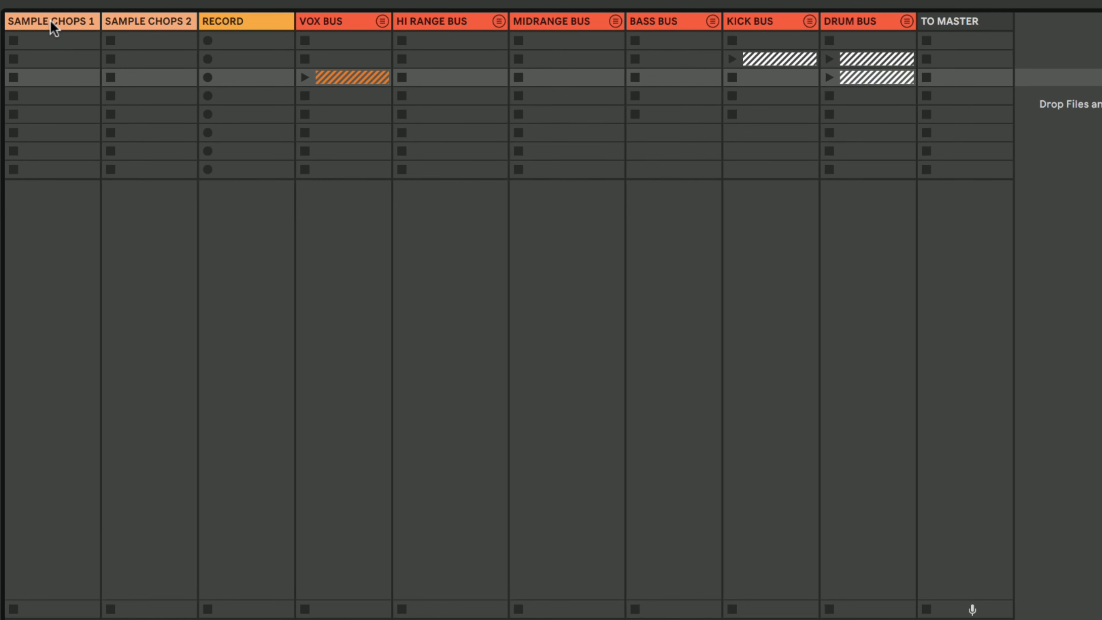
Step: Look over the SAMPLE CHOPS 1 and 2 tracks with their first two rows of clip slots, and the RECORD track's devices
click(54, 22)
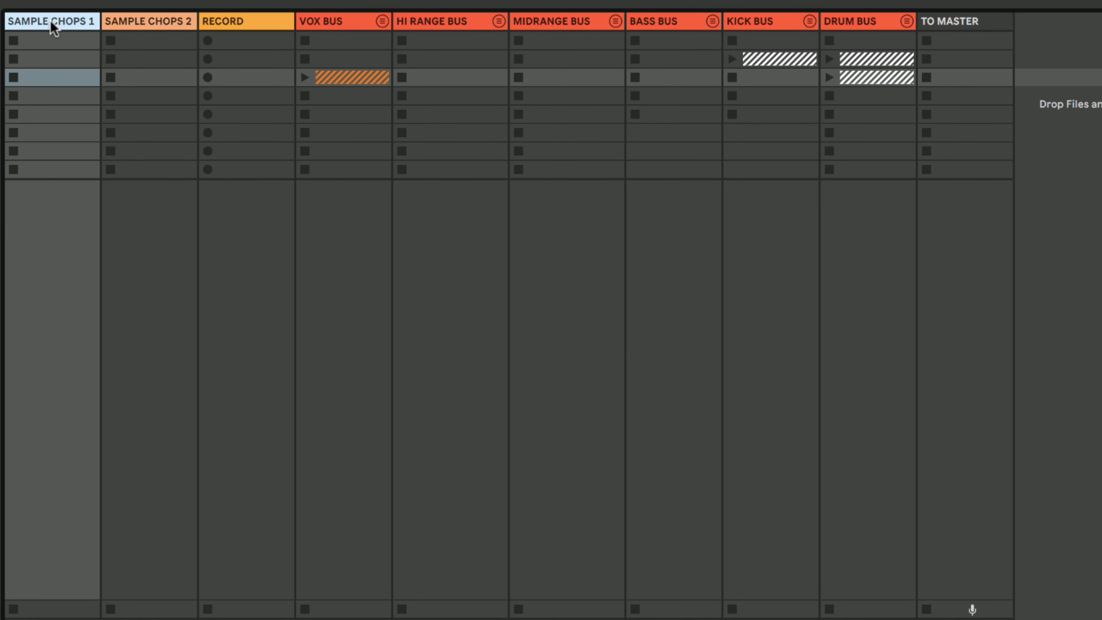
click(163, 23)
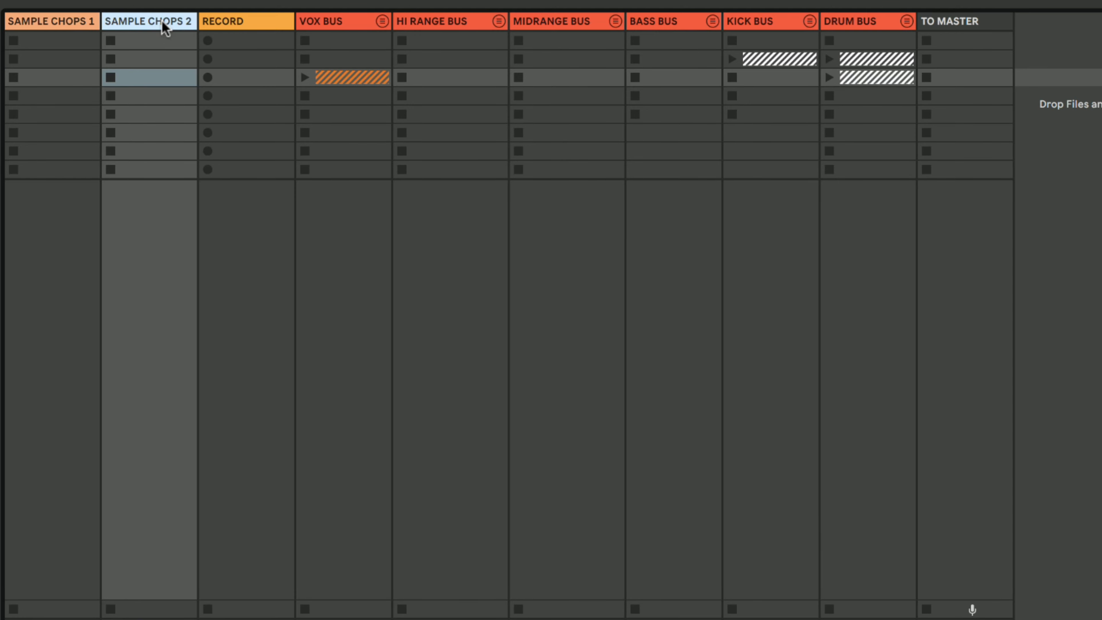
click(74, 41)
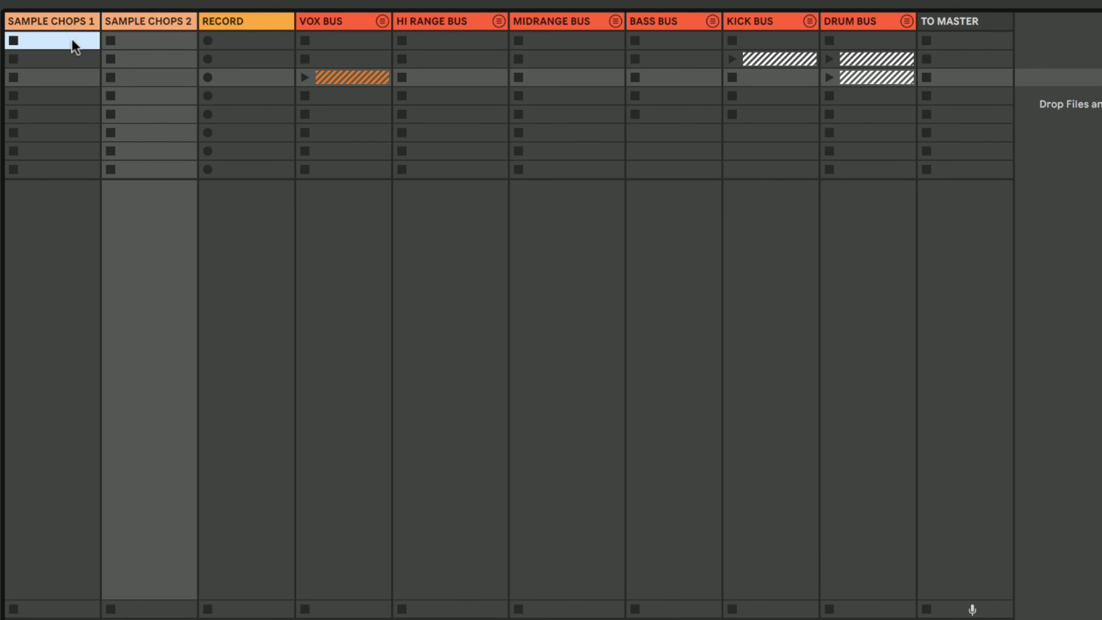
click(145, 42)
click(63, 57)
click(106, 54)
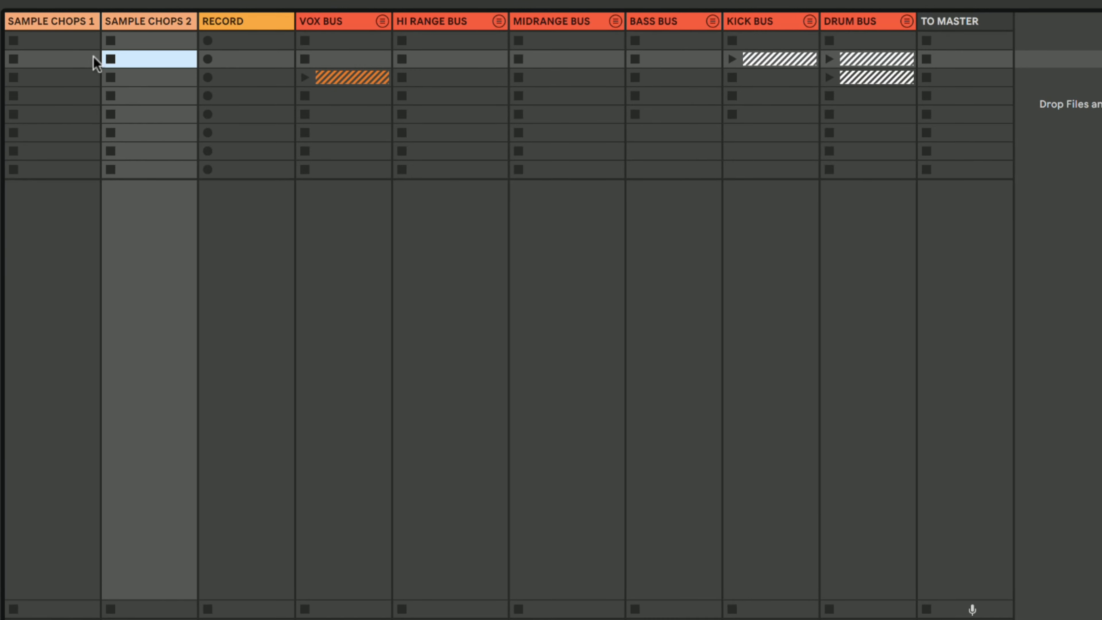
click(232, 27)
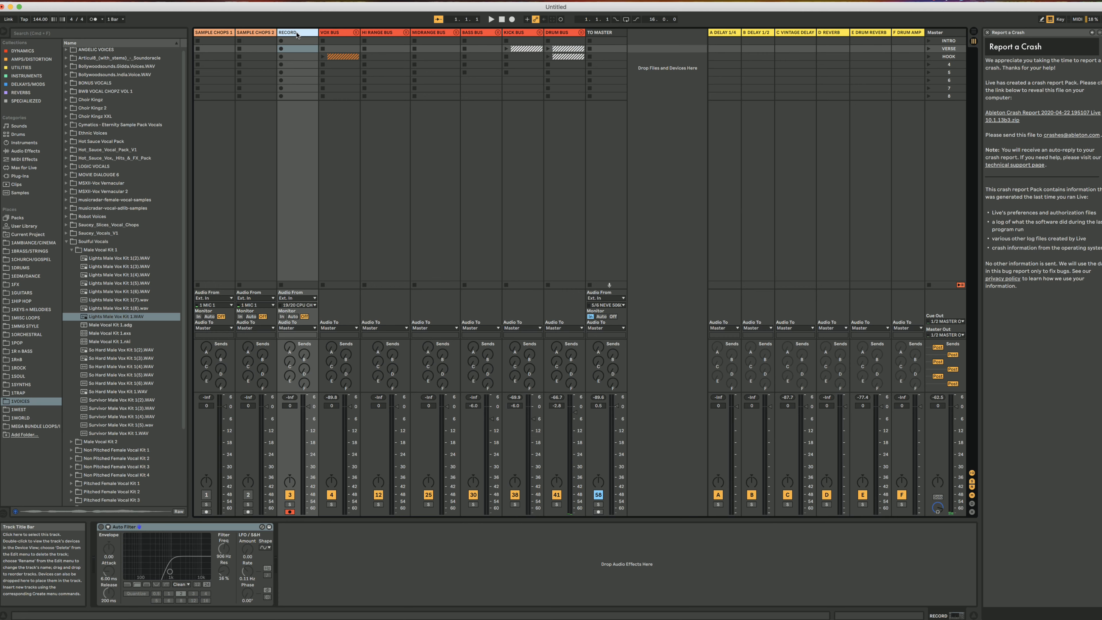
Step: Inspect the VOX BUS Compressor and open the bx_townhouse Buss Compressor, UAD SPL Vitalizer and UAD EP-34 Tape Echo interfaces
click(340, 35)
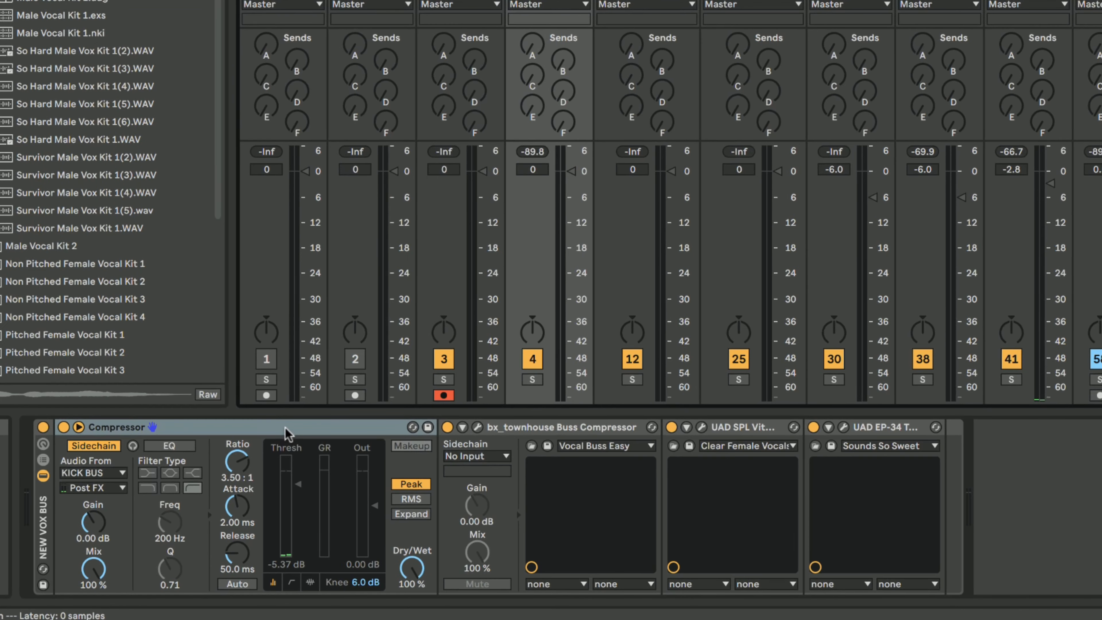
click(175, 430)
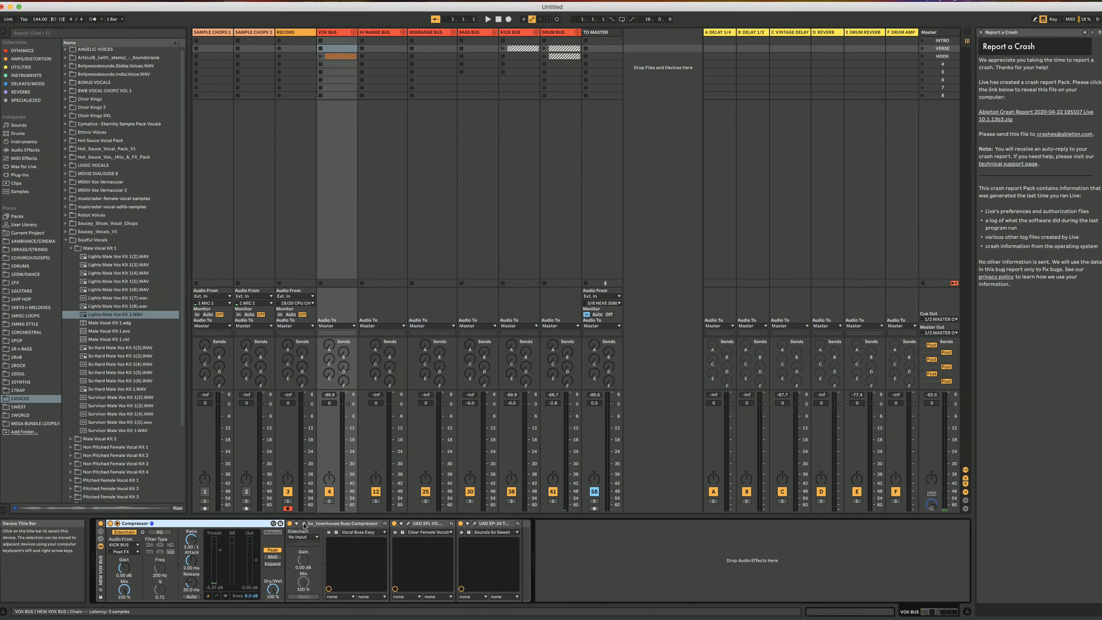
click(423, 484)
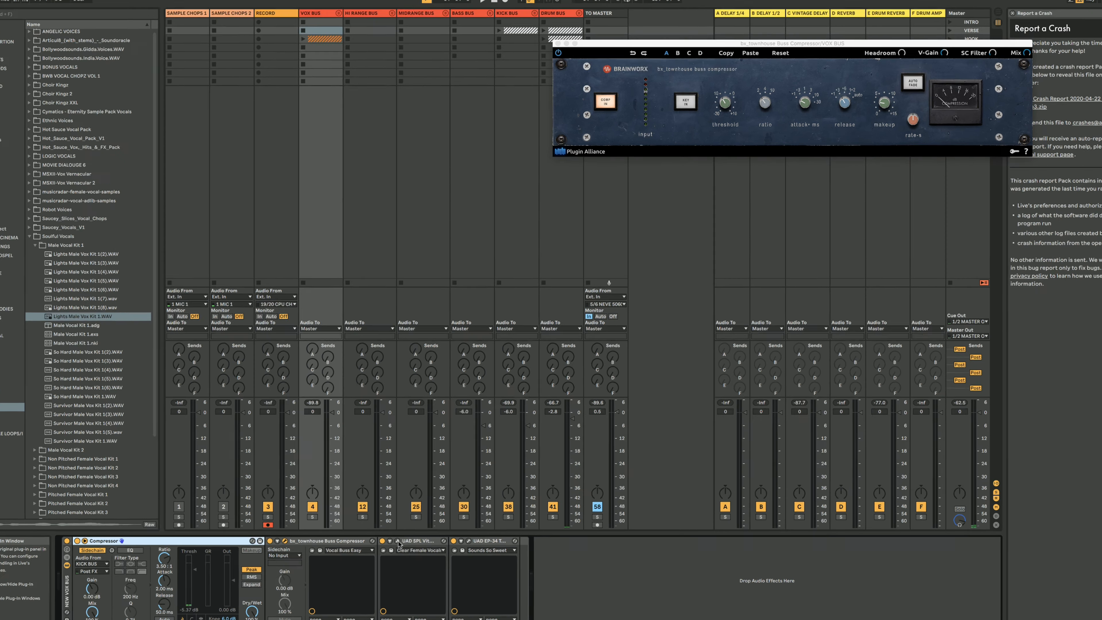
click(408, 524)
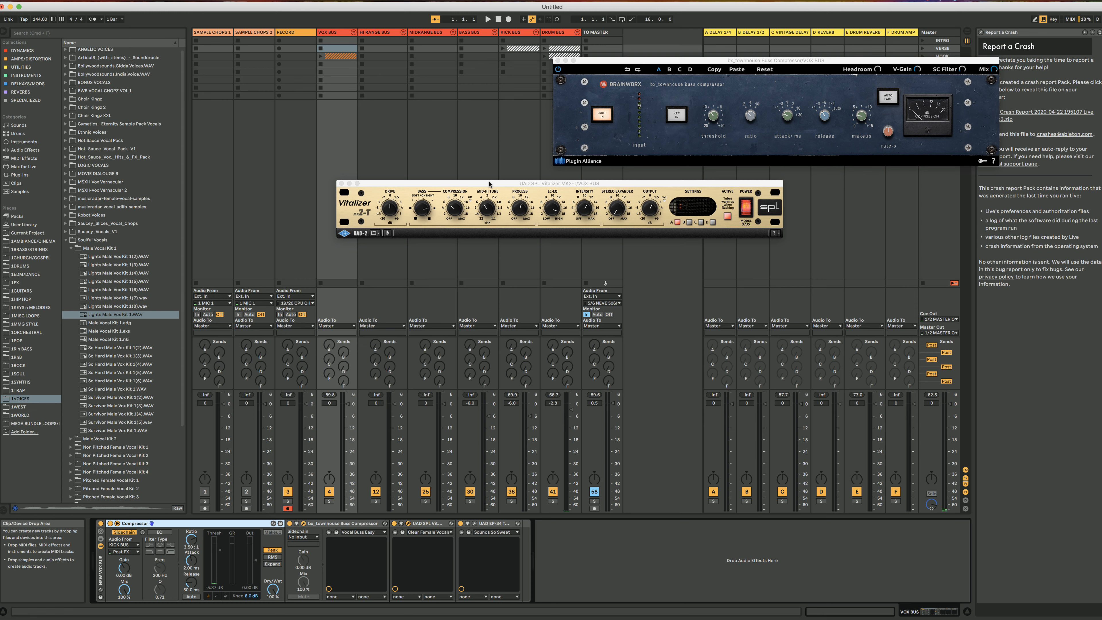
click(474, 524)
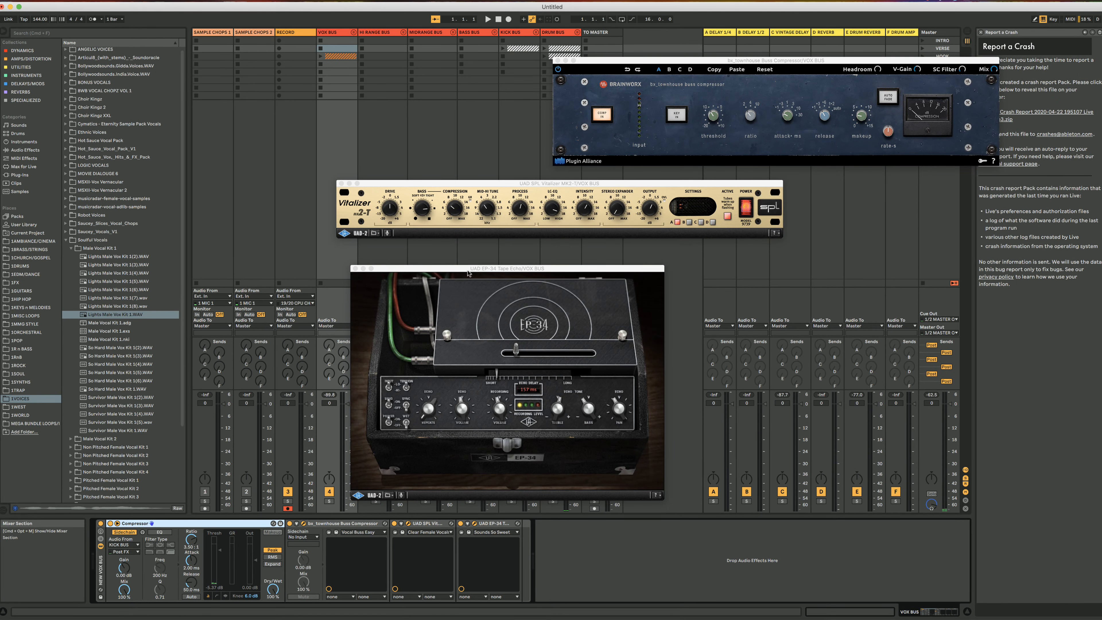
Step: Unfold the VOX BUS group and close the three open plug-in windows
click(353, 33)
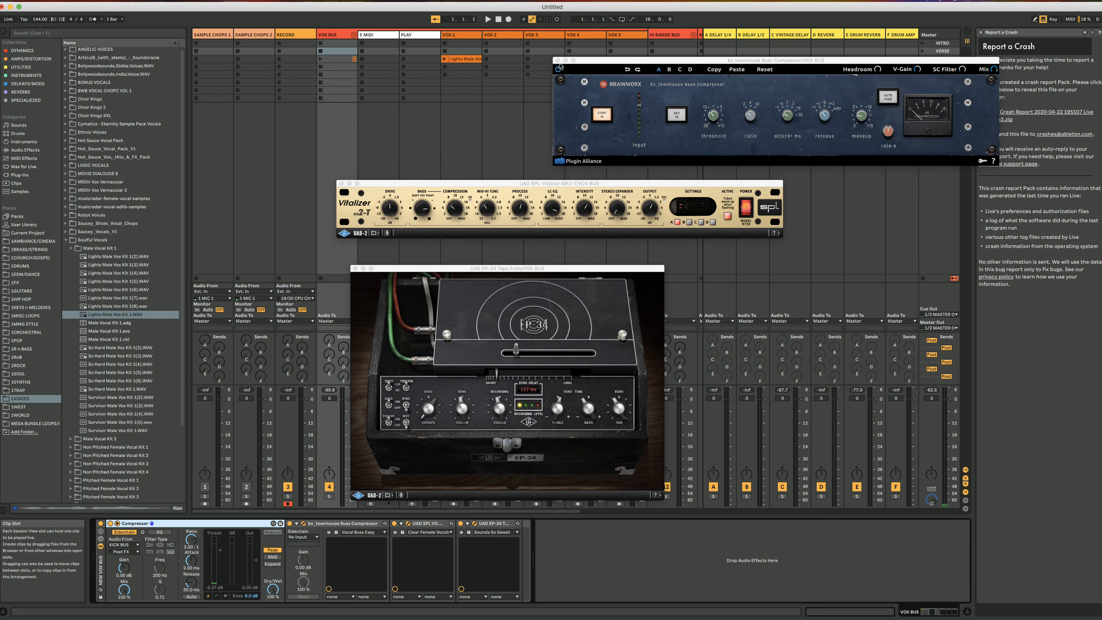
click(558, 60)
click(341, 184)
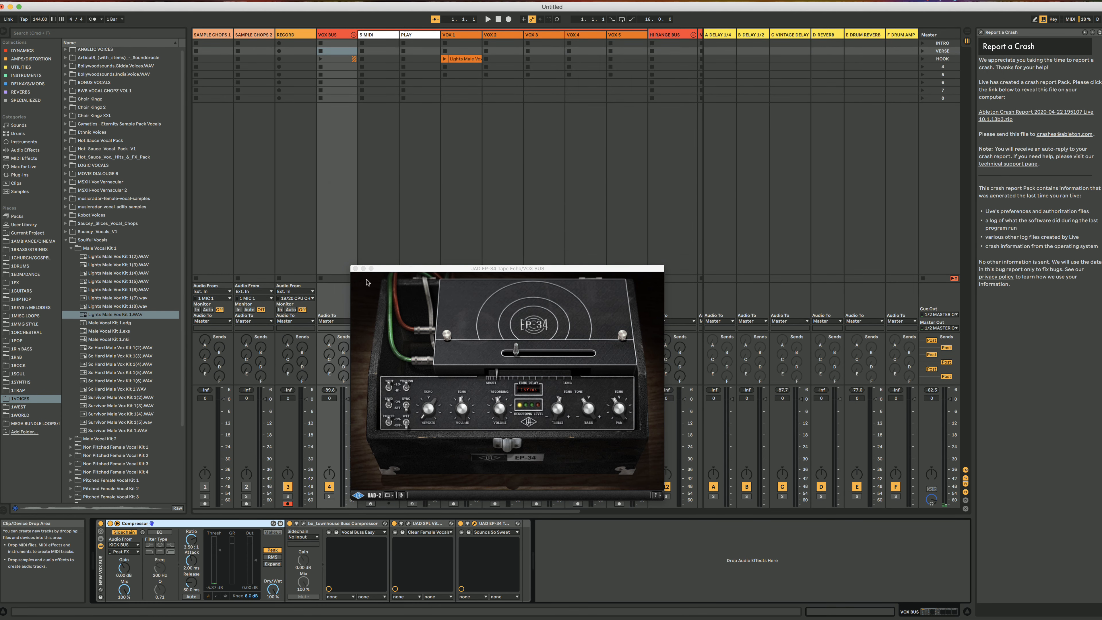
click(355, 269)
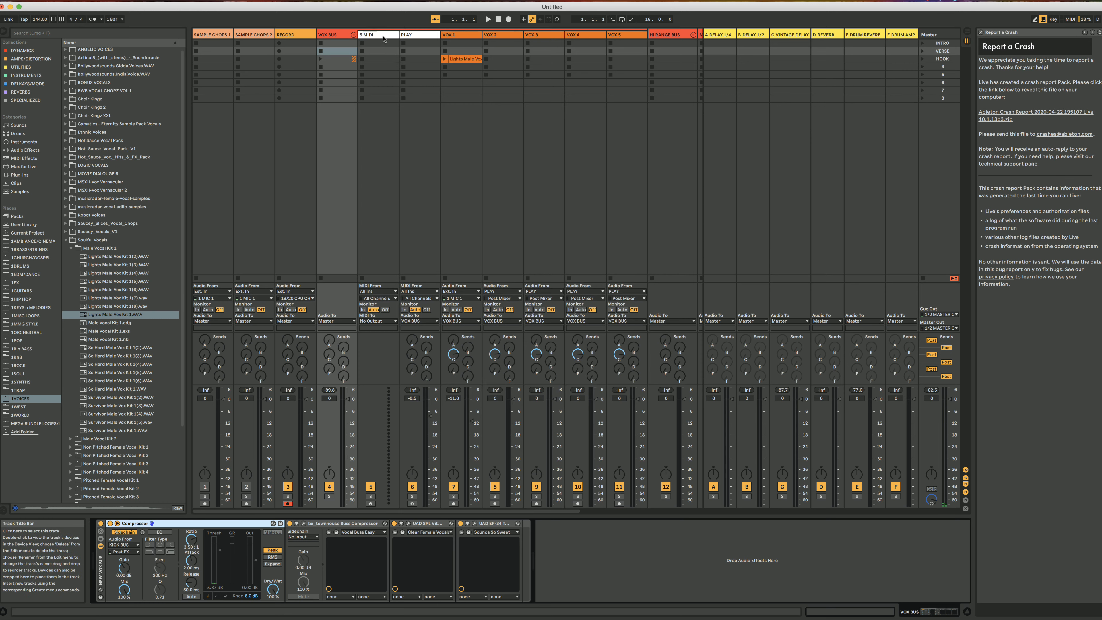
Step: Look over the MIDI and PLAY tracks inside the VOX BUS group and the Play instrument's device
click(386, 50)
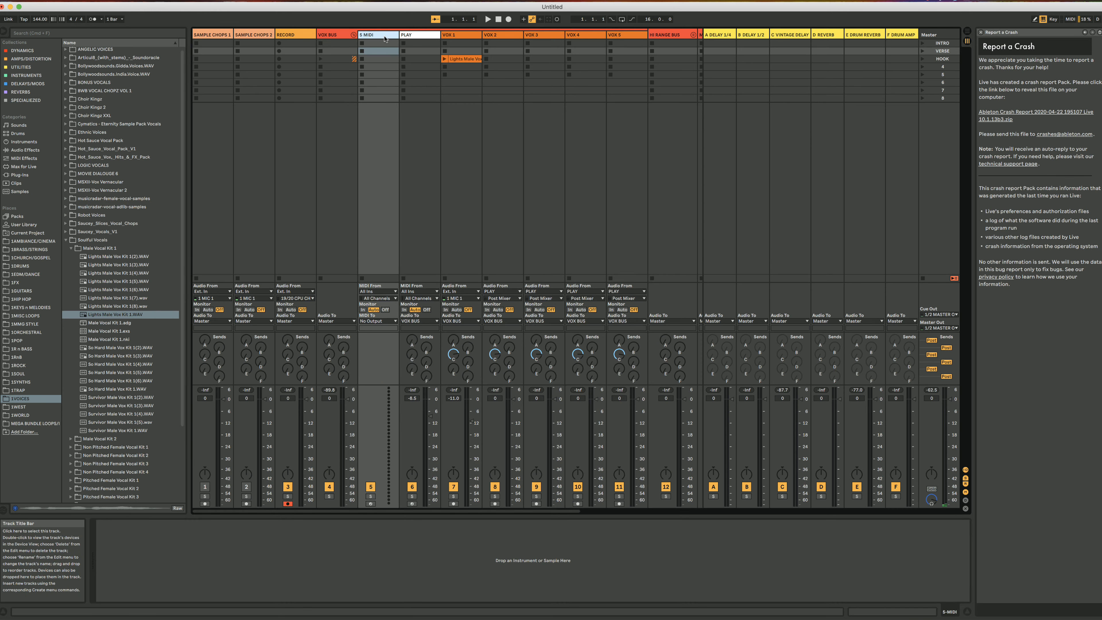
click(417, 37)
click(388, 35)
click(410, 36)
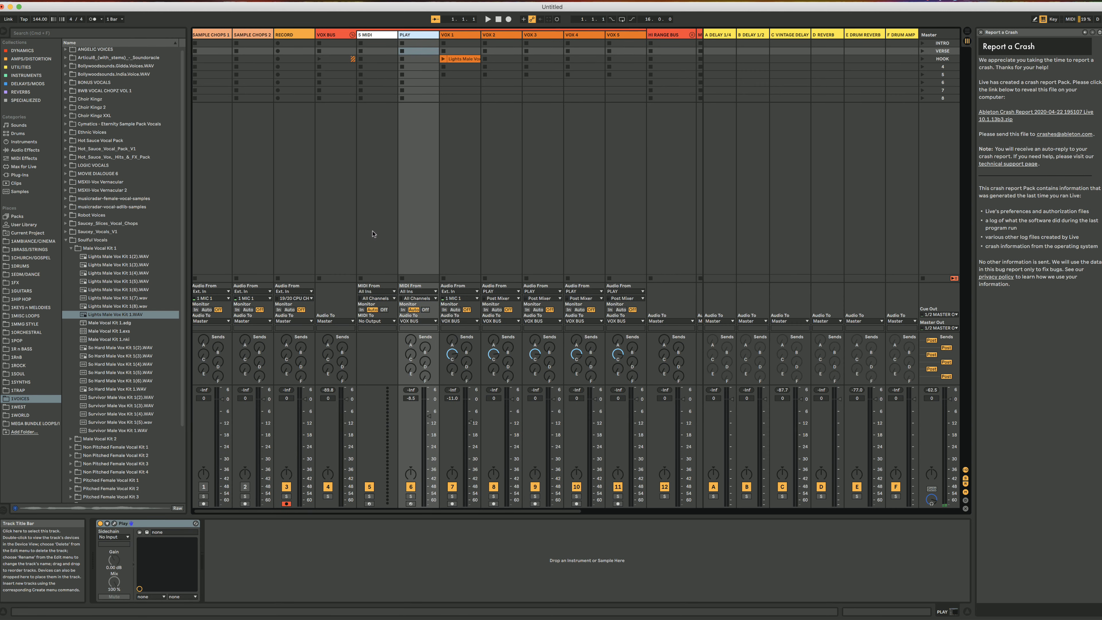
Step: Browse the EW Voices of Opera, Passion, Soul and the Empire libraries in the PLAY track's Play instrument, then close its window
click(114, 524)
scroll(390, 367, down, 10)
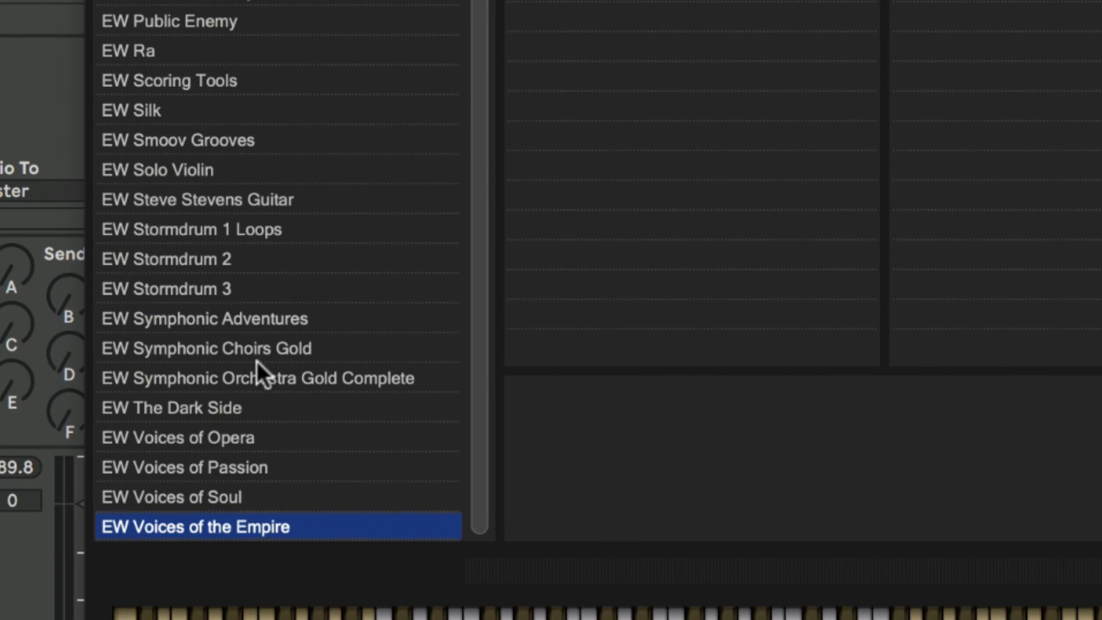
click(241, 437)
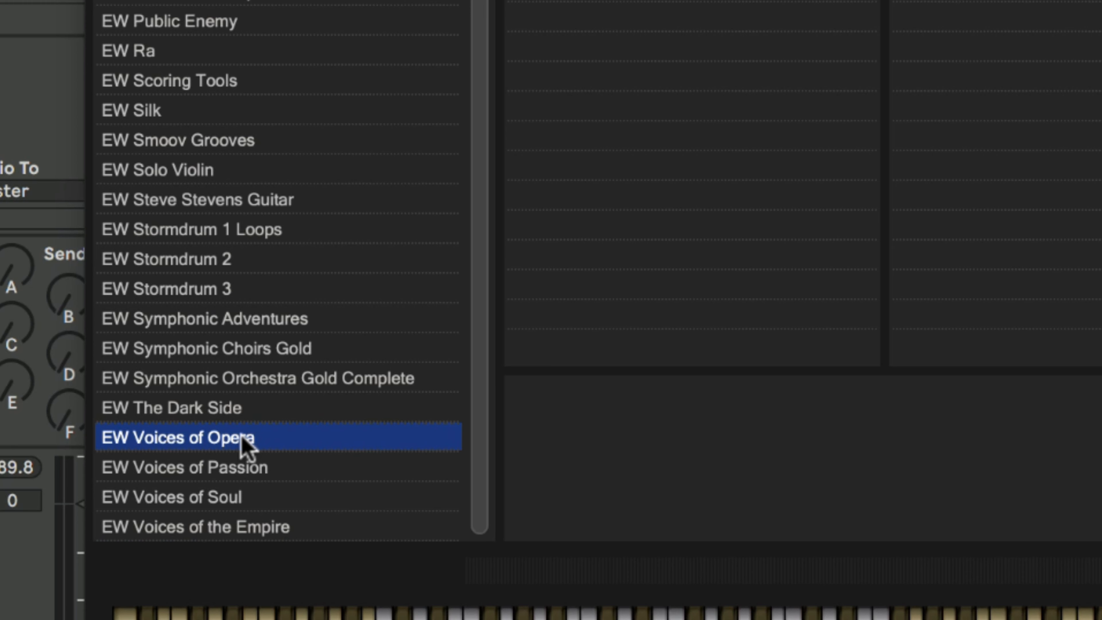
click(246, 467)
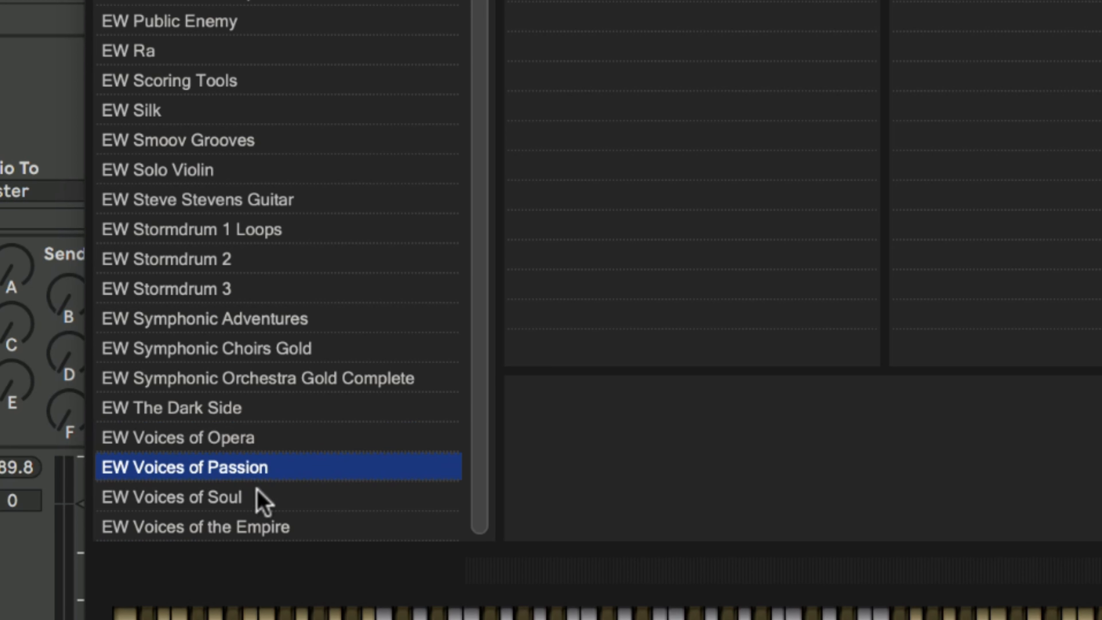
click(240, 503)
click(256, 528)
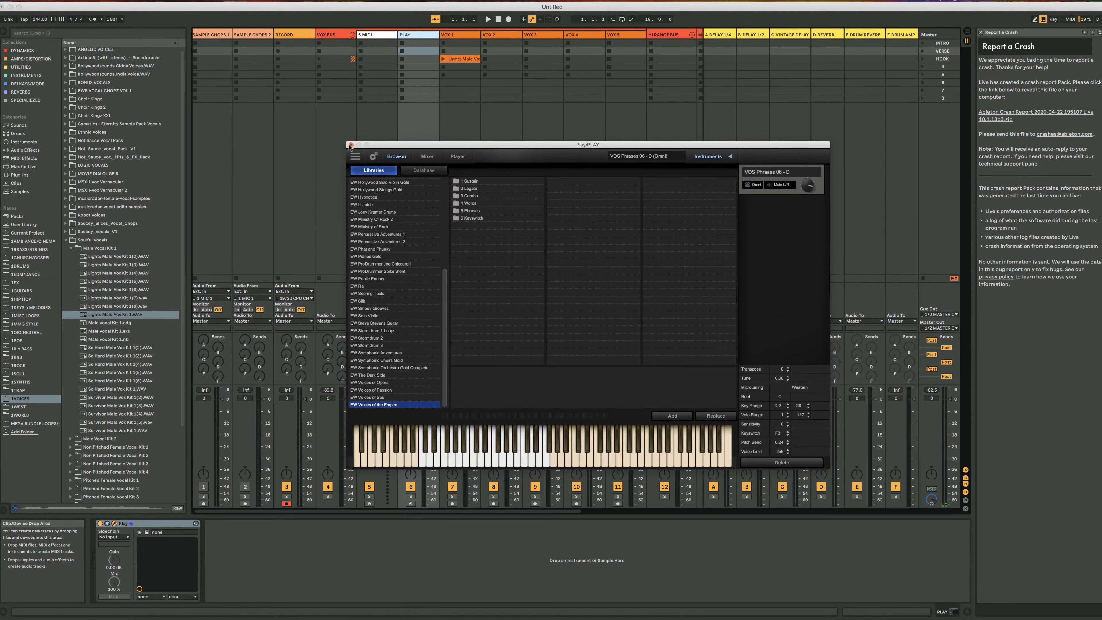
click(348, 143)
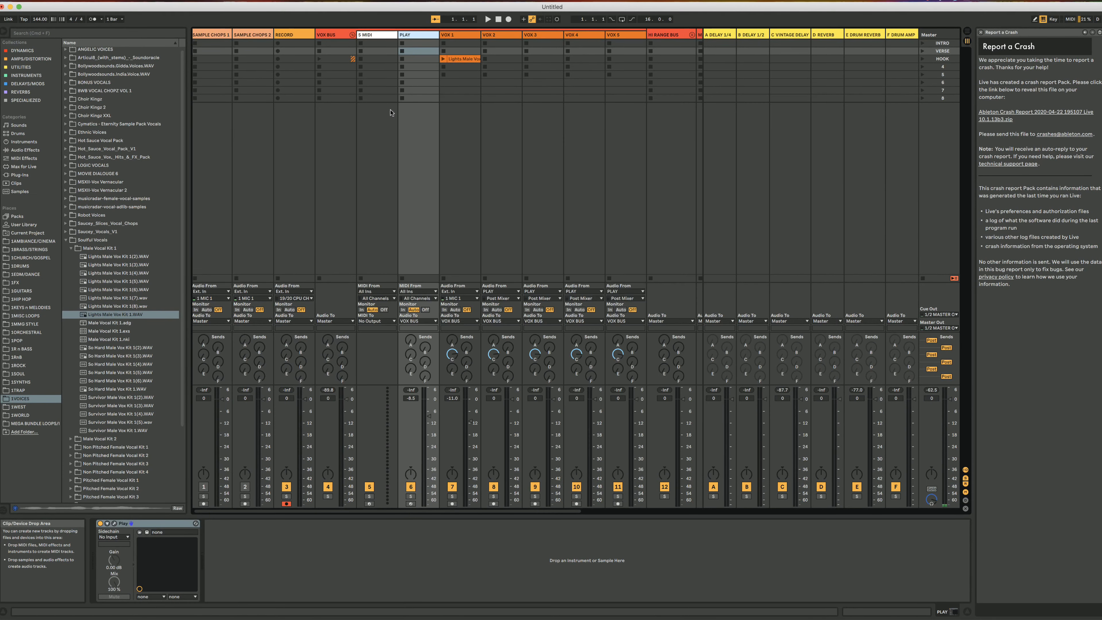
Step: Audition the Lights Male Vox clip on VOX 1 and lower its Auto Filter cutoff frequency to 613 Hz
click(463, 38)
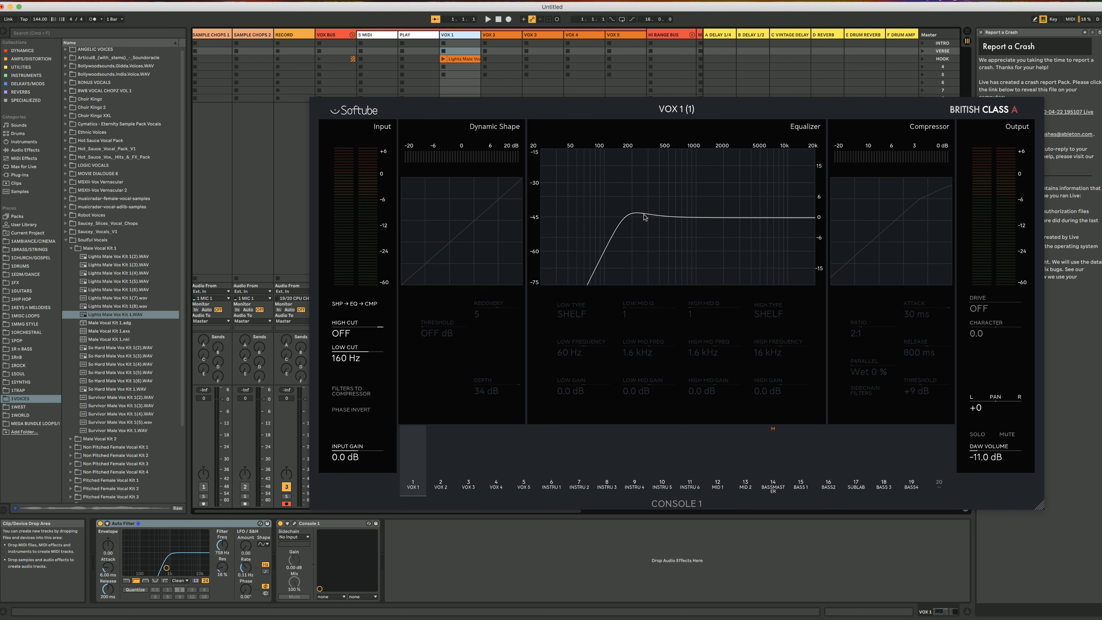
click(443, 59)
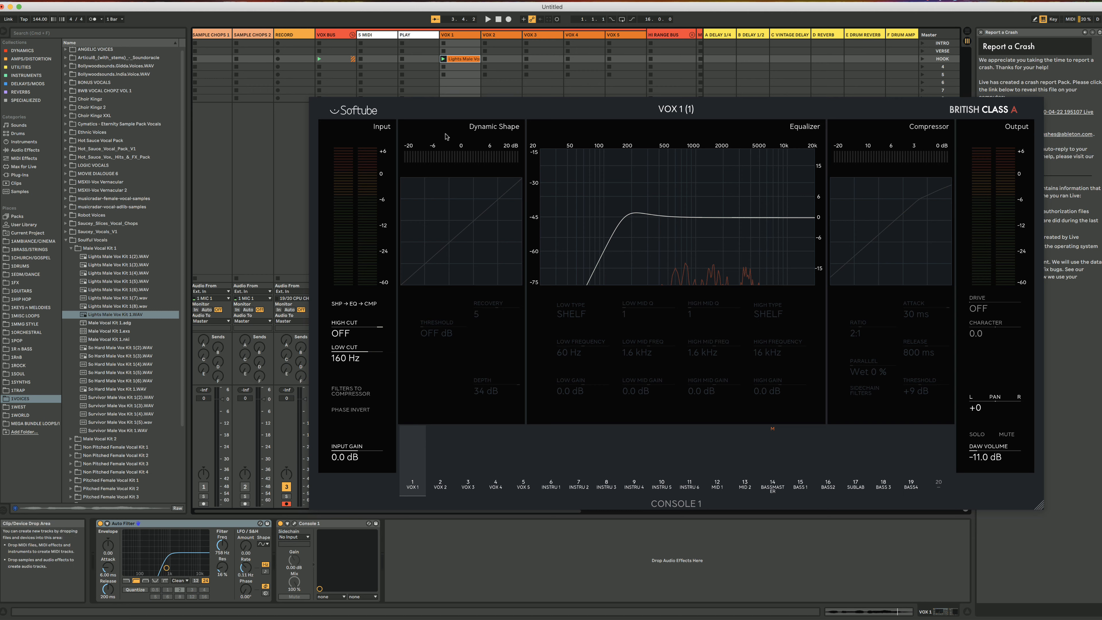
key(space)
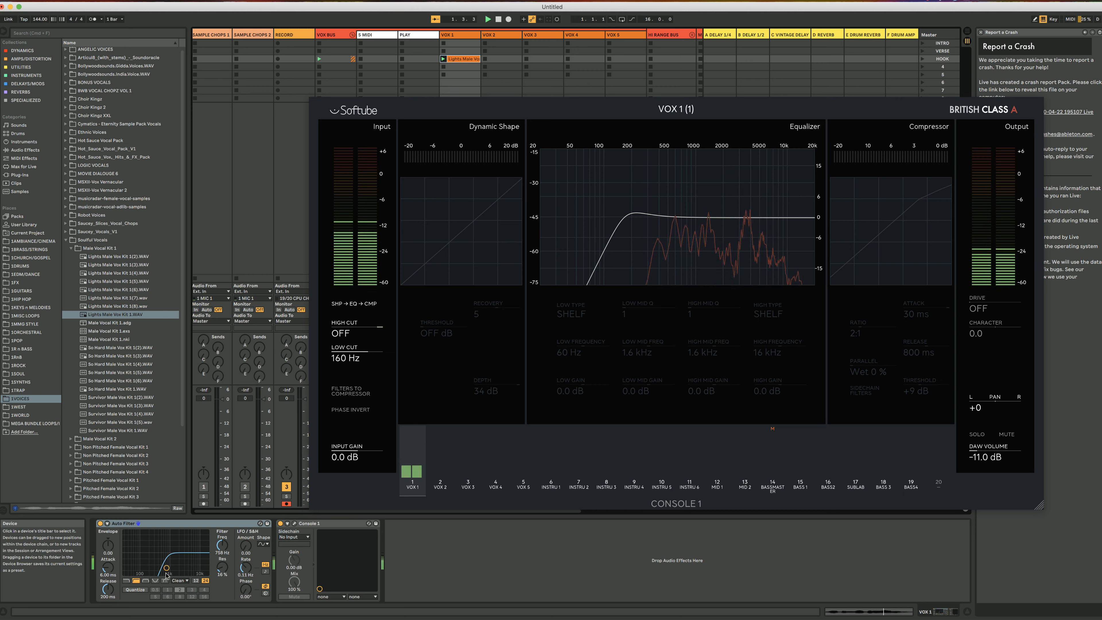
mouse_move(167, 568)
mouse_down()
mouse_move(147, 568)
mouse_move(163, 568)
mouse_up()
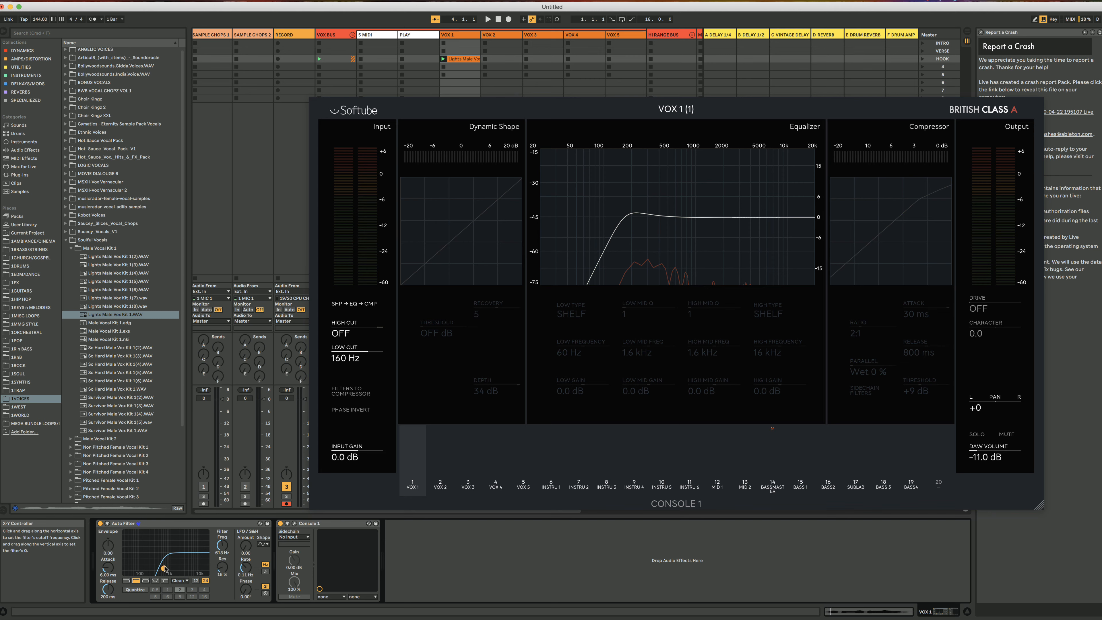
key(space)
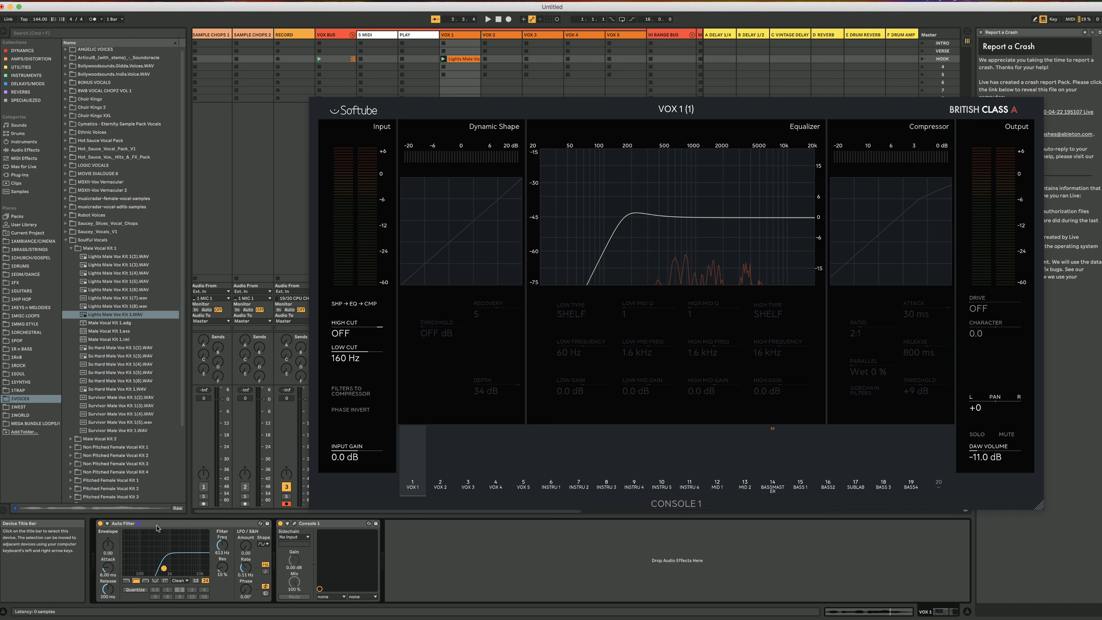
Step: Inspect Console 1 on VOX 1 and compare the Auto Filter and Console 1 chains across VOX 2 to VOX 5
click(339, 527)
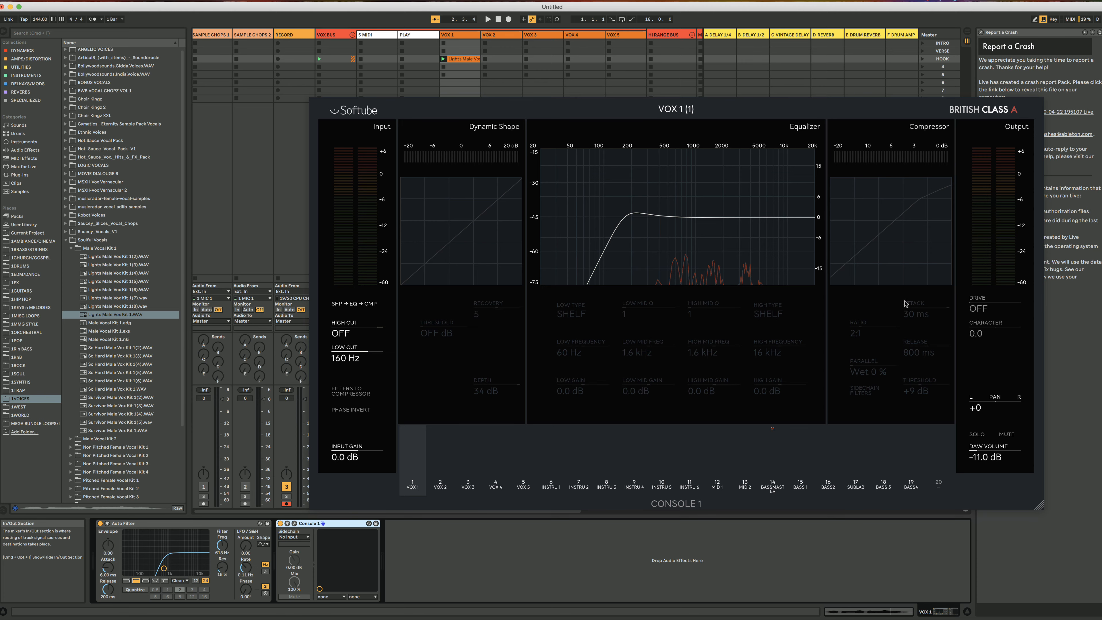
key(Escape)
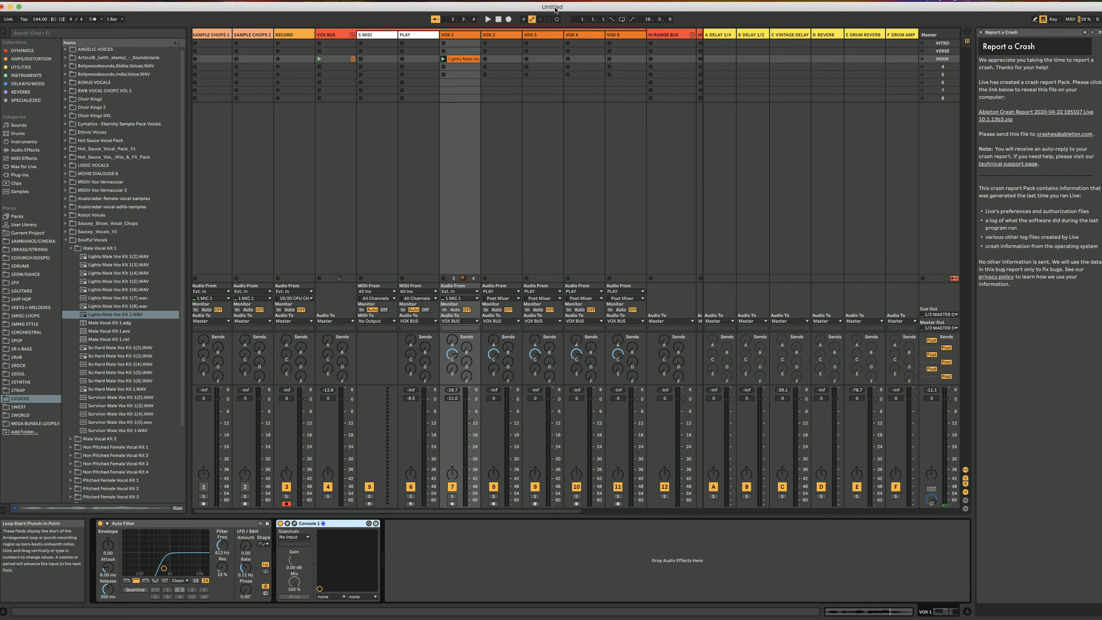
click(496, 36)
click(542, 35)
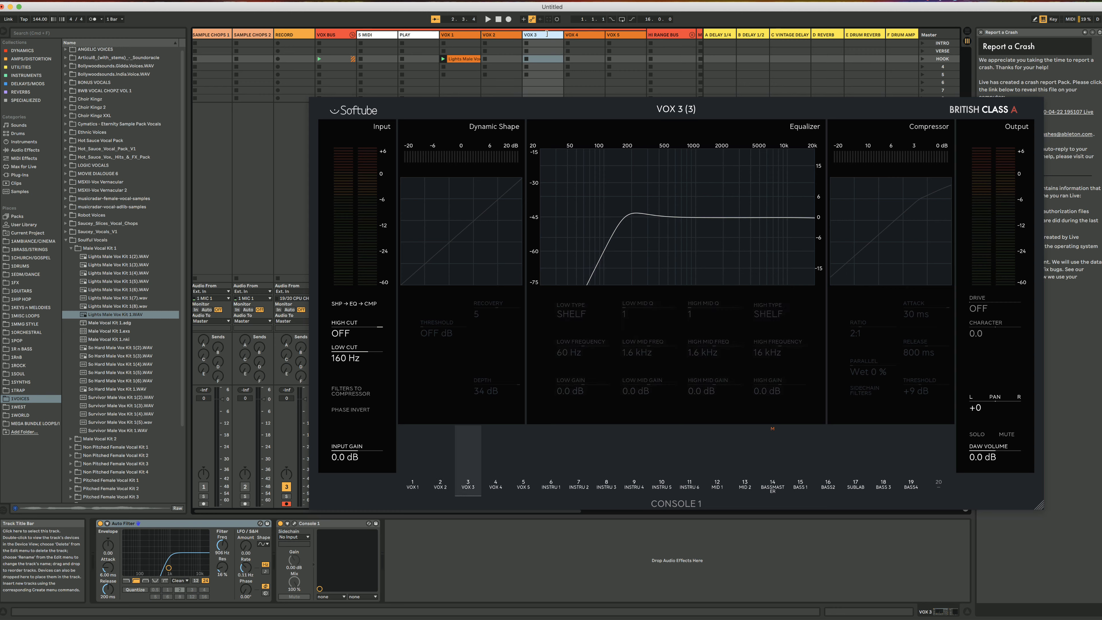
click(585, 36)
click(616, 35)
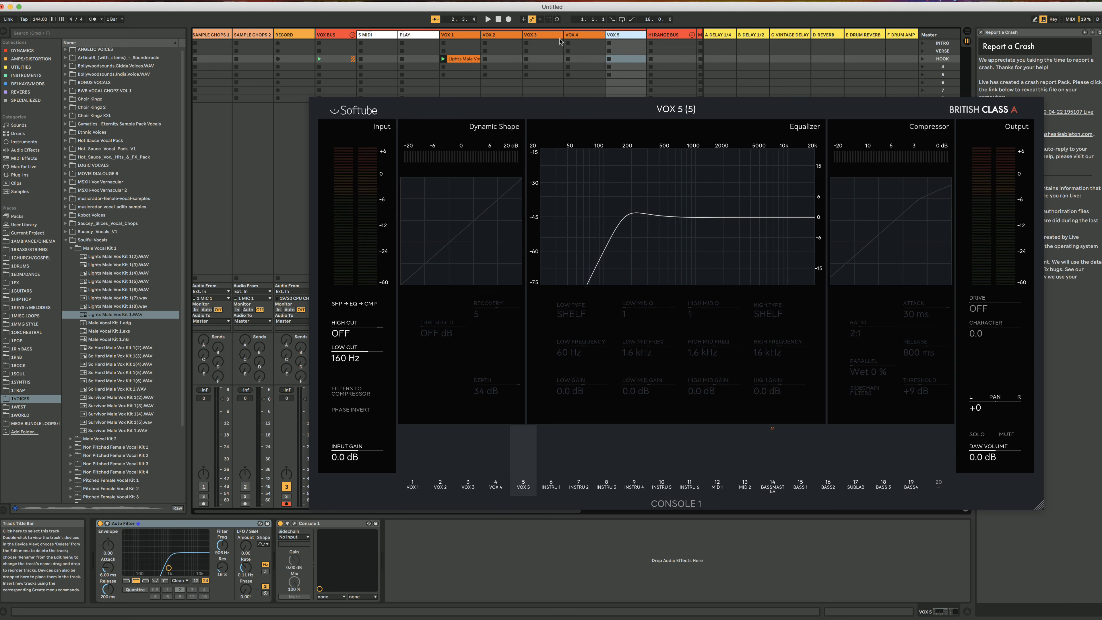
click(460, 36)
click(496, 37)
click(538, 37)
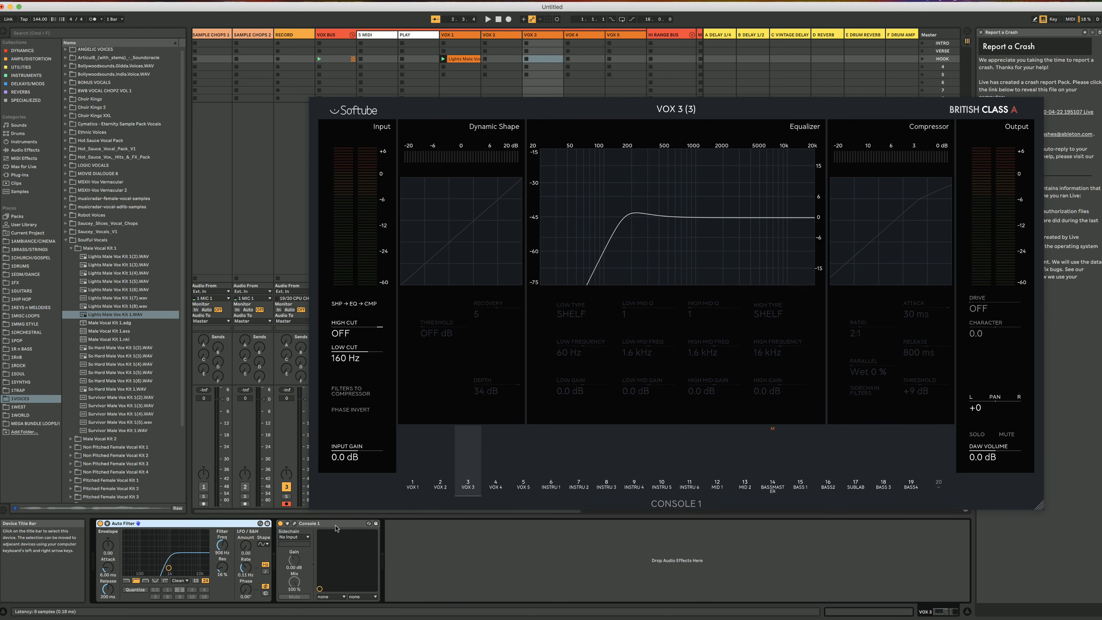
click(353, 525)
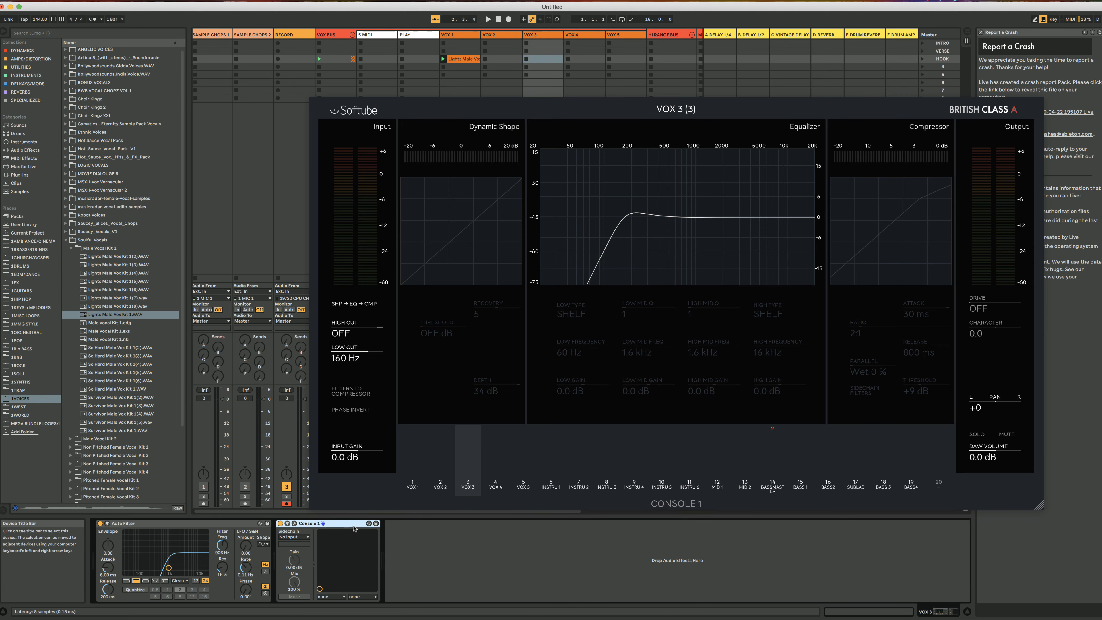
click(322, 95)
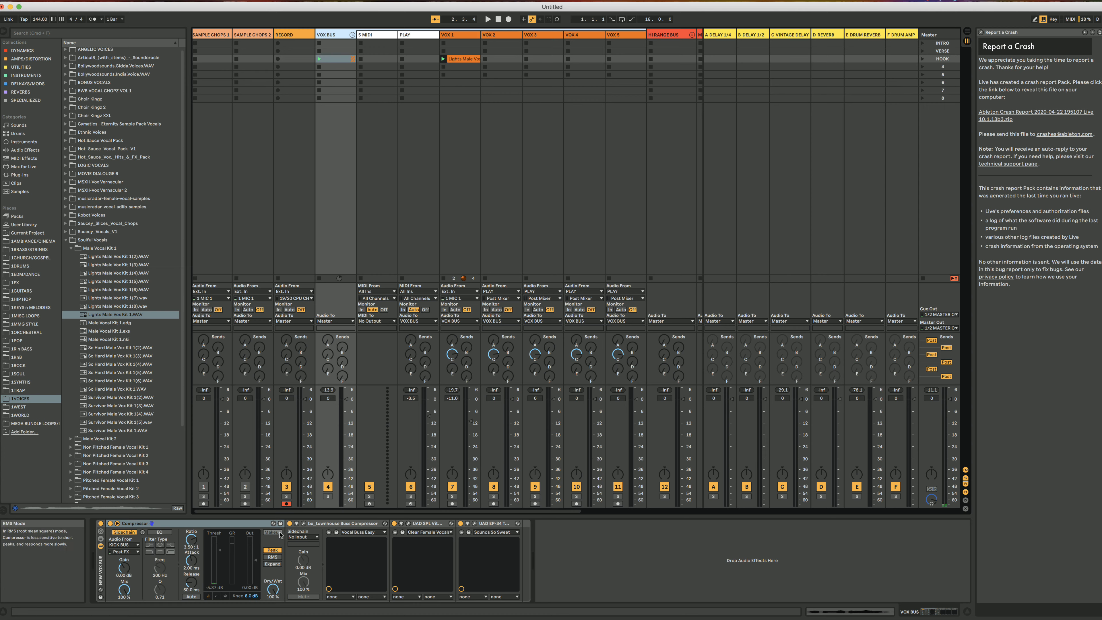
Step: Deactivate the VOX BUS's bx_townhouse Buss Compressor, UAD SPL Vitalizer and UAD EP-34 Tape Echo, and audition the VOX 1 clip without them
click(289, 524)
click(394, 524)
click(461, 524)
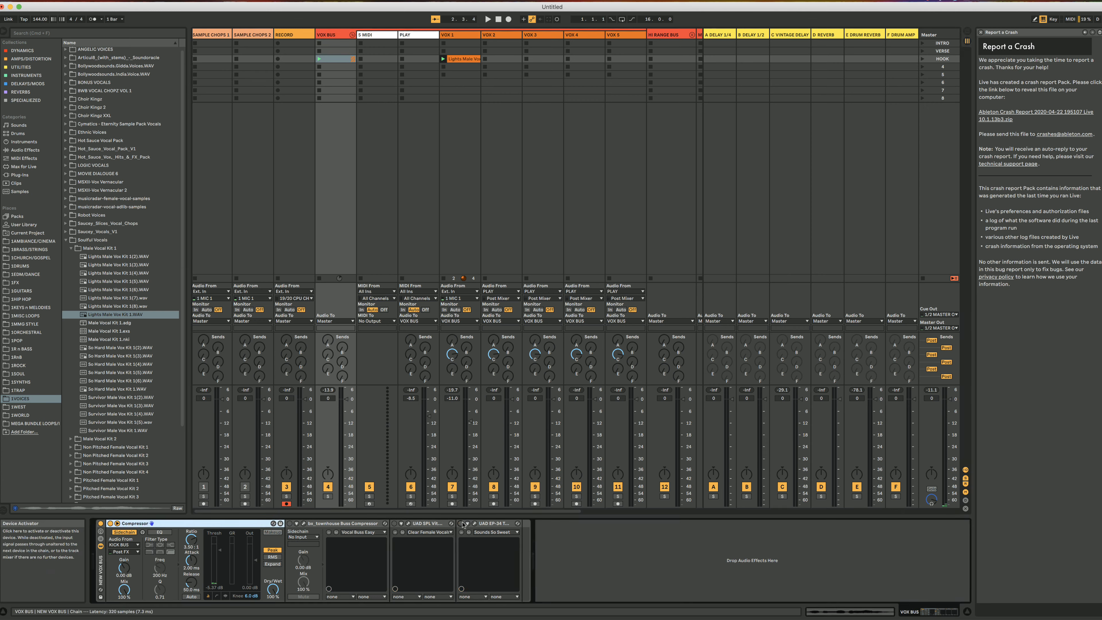
click(443, 59)
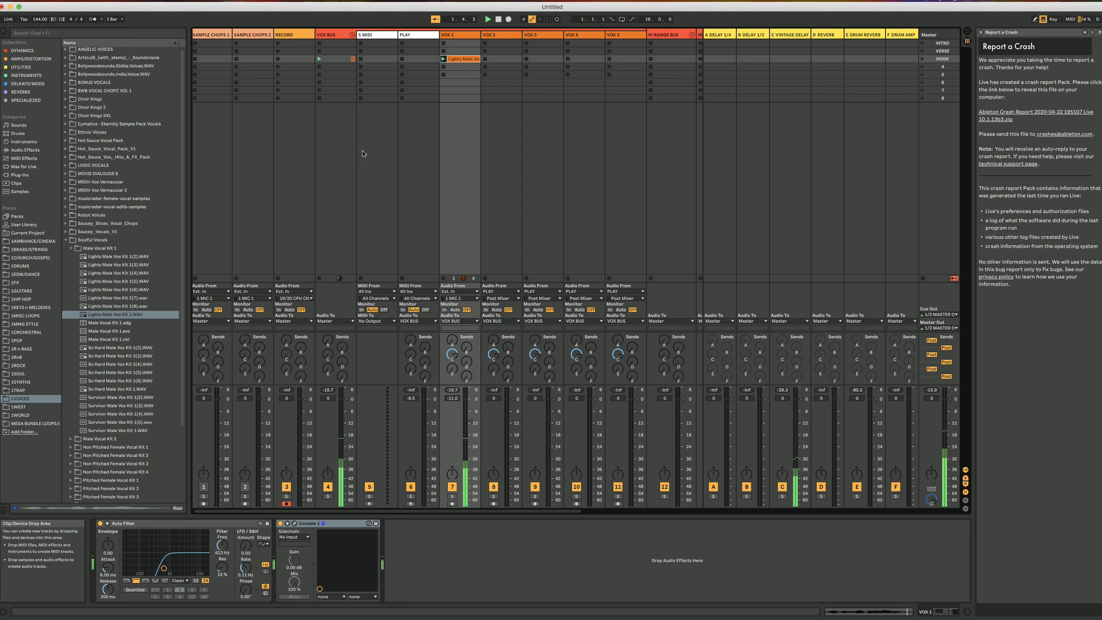
click(338, 38)
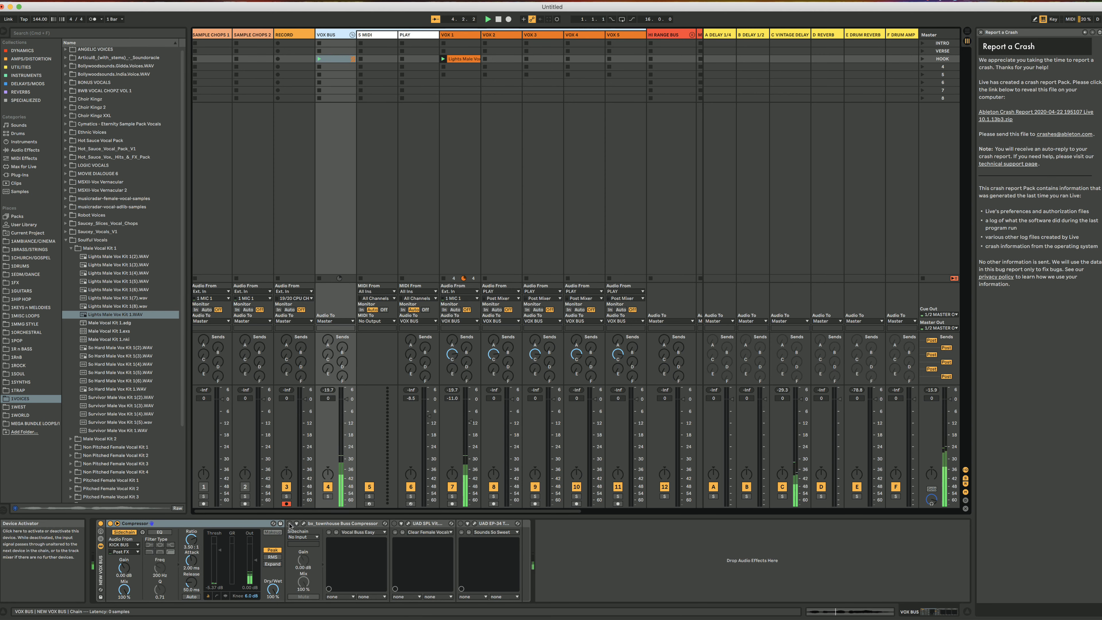
key(space)
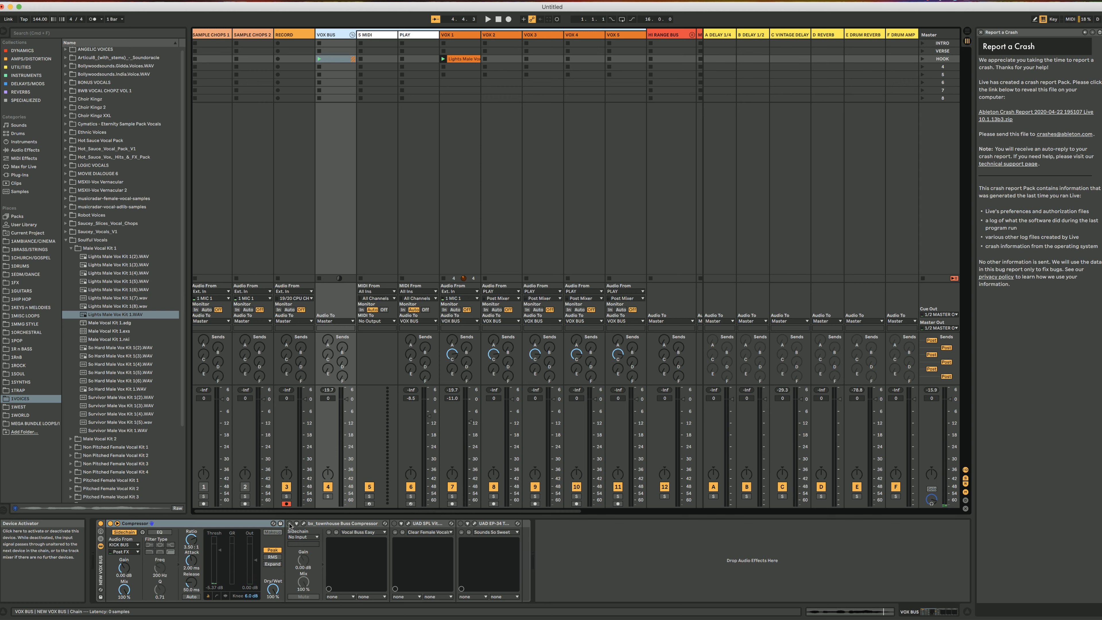
key(space)
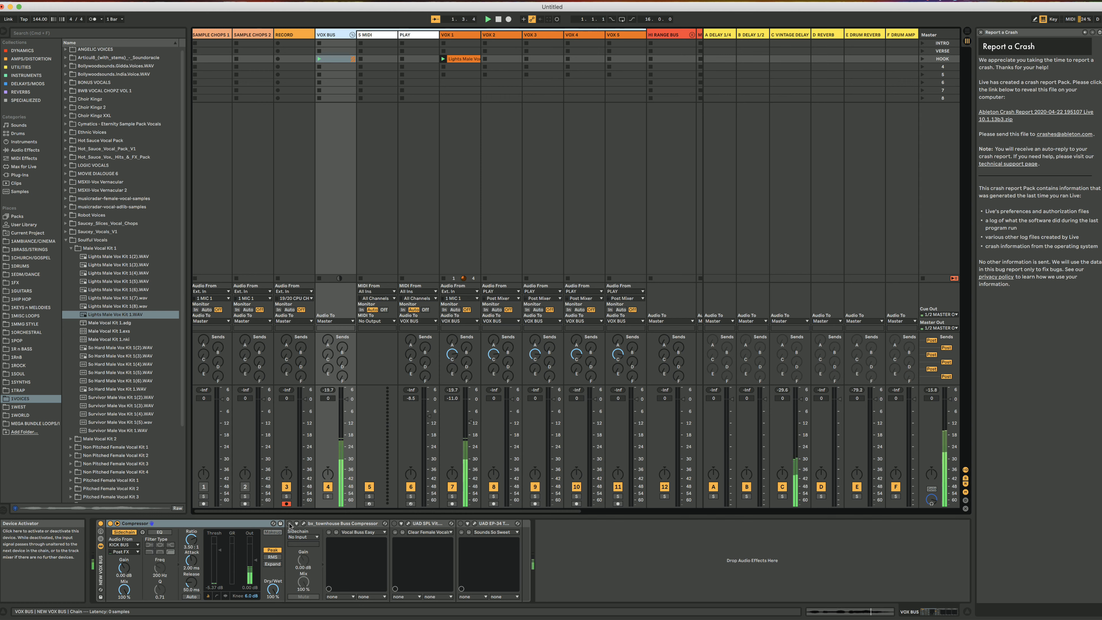
Step: Compare the playing vocal with the bx_townhouse Buss Compressor on and off, leave it active and stop playback
click(290, 524)
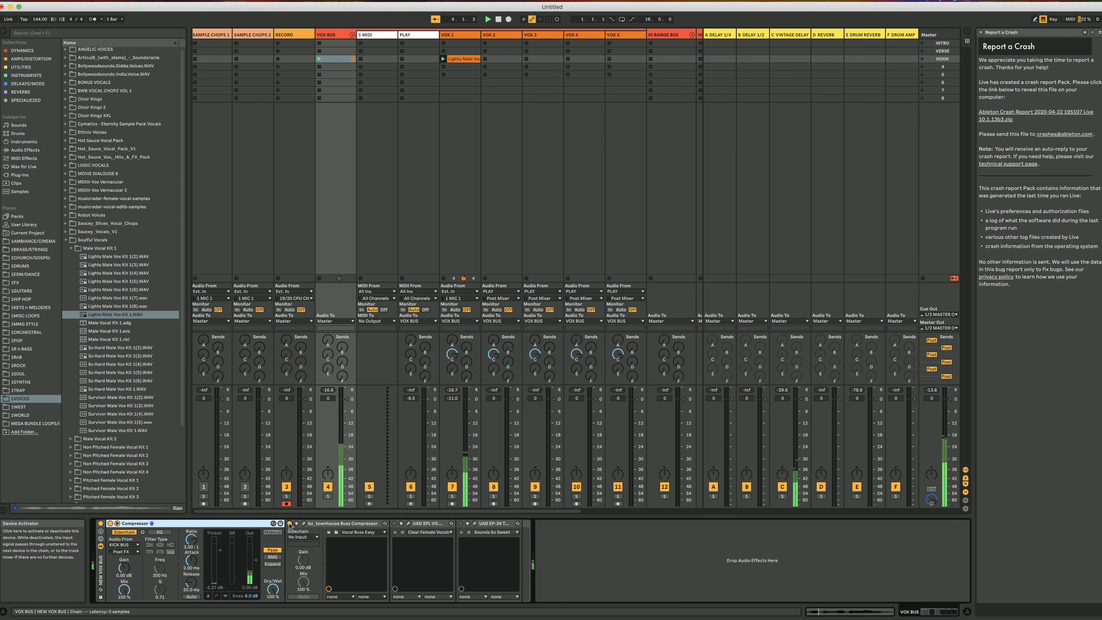
click(290, 524)
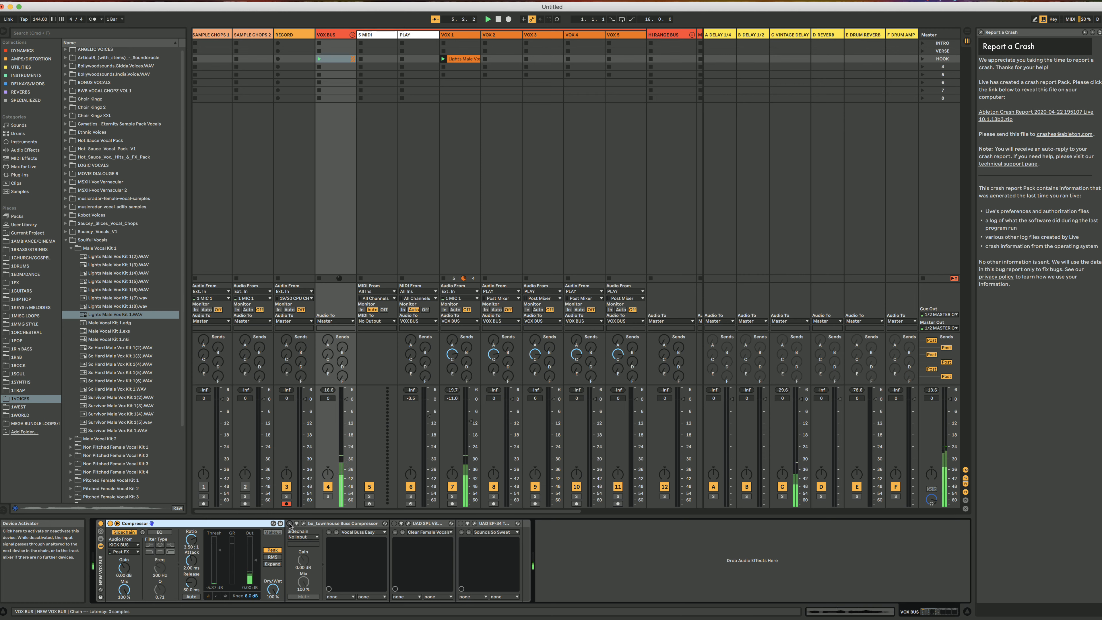
click(290, 524)
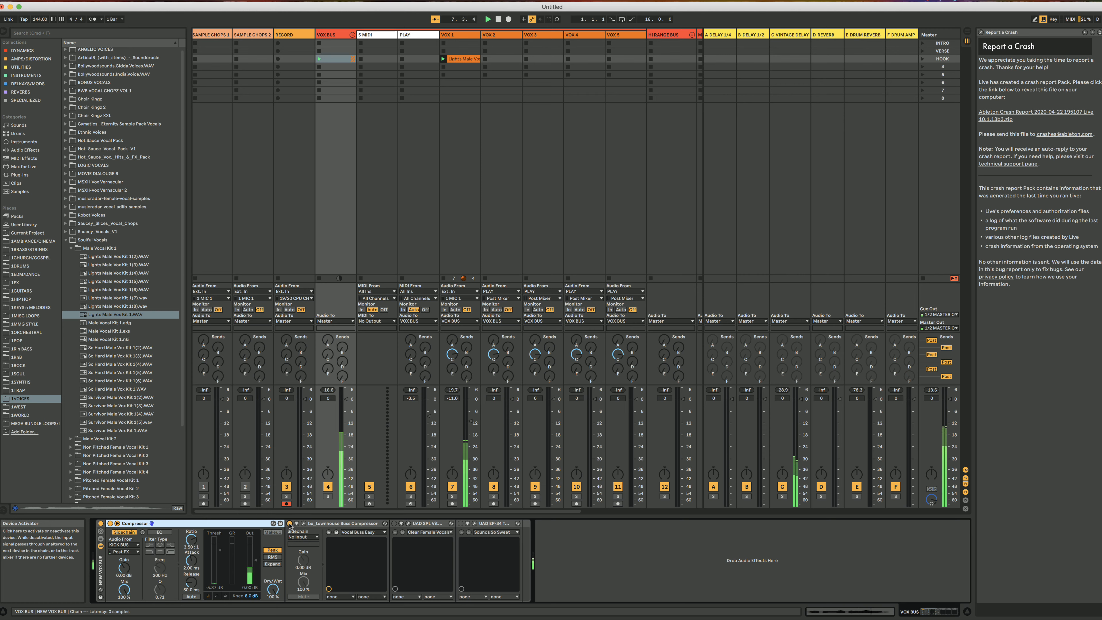
key(space)
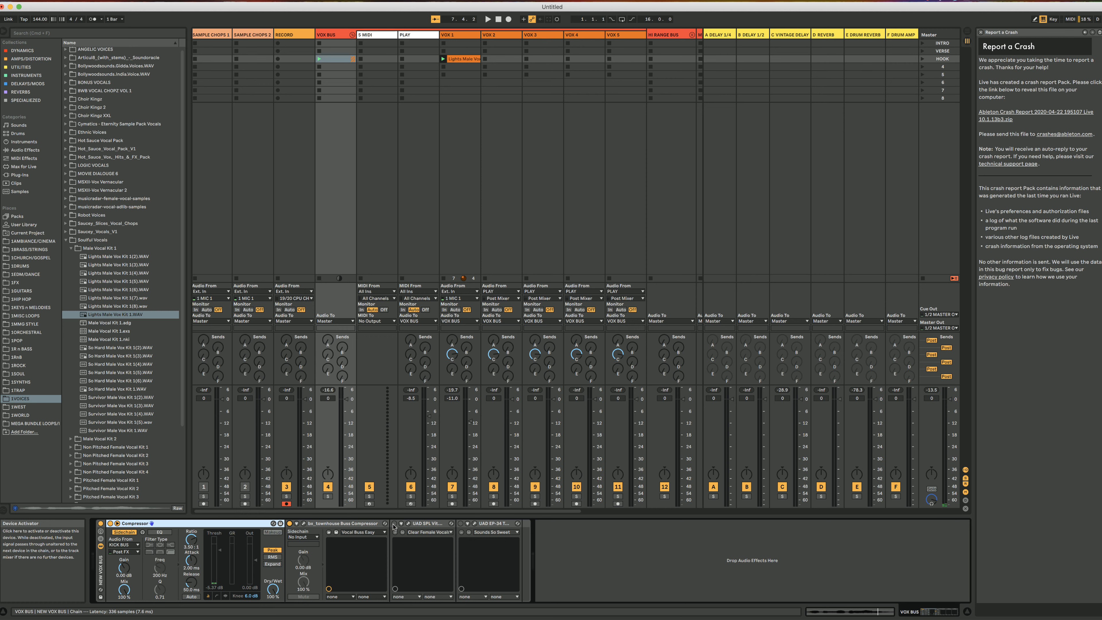
Step: Activate the UAD SPL Vitalizer, then compare the playing vocal with the UAD EP-34 Tape Echo on and off, leaving both active
click(394, 524)
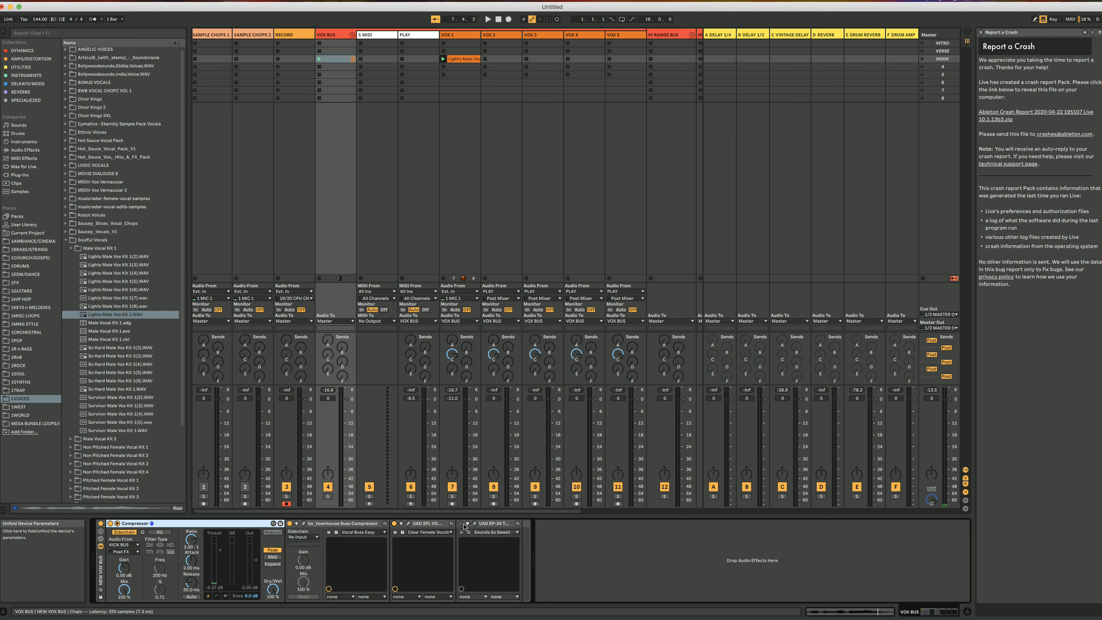
key(space)
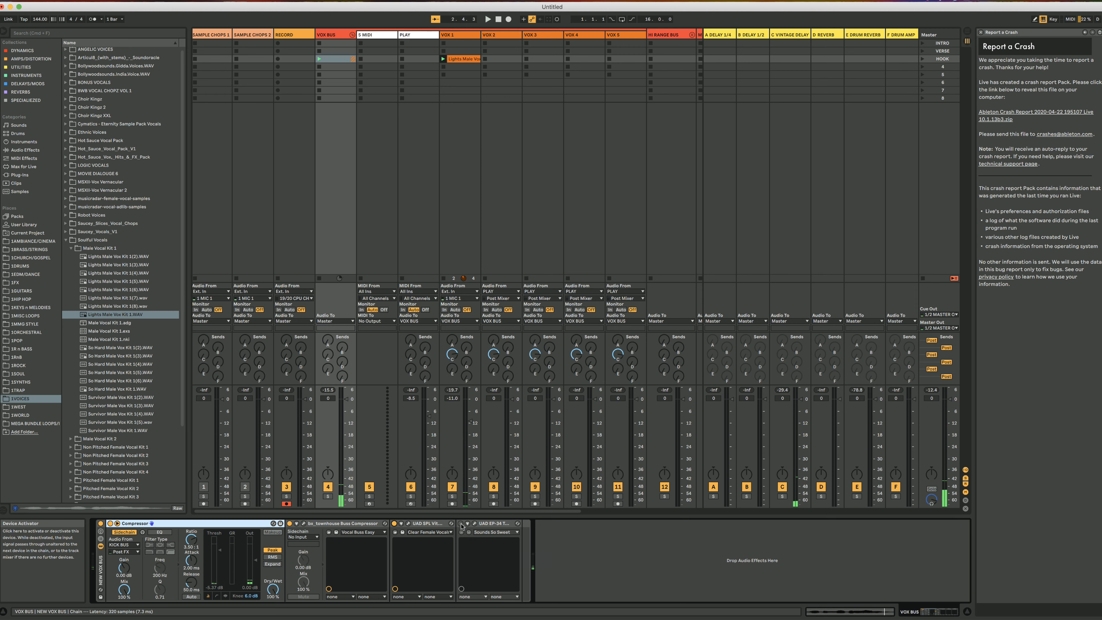
click(461, 524)
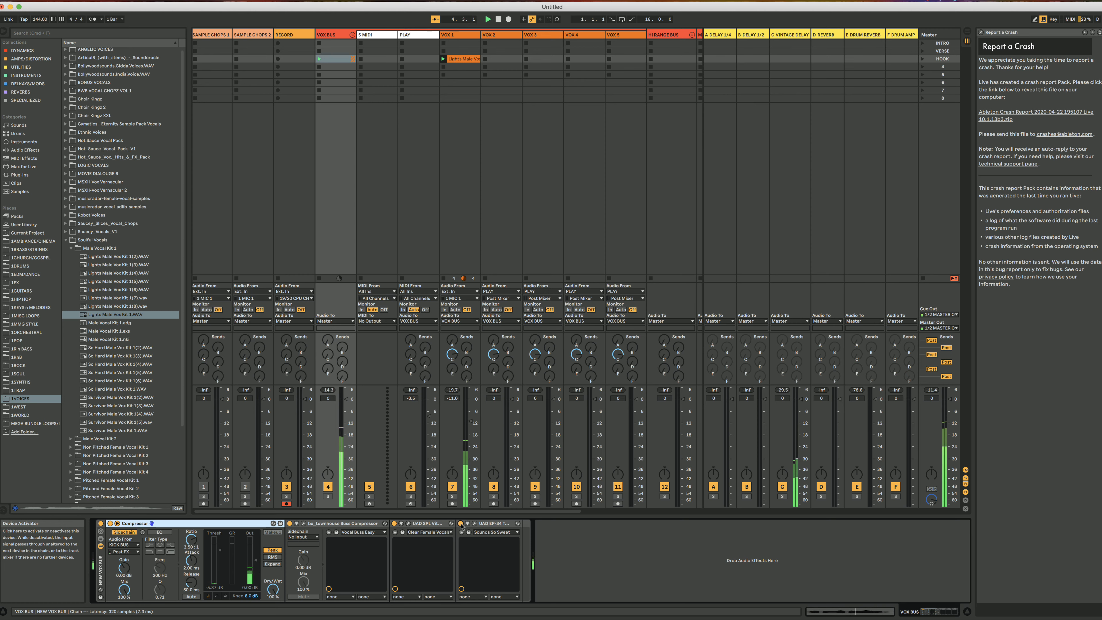
click(461, 524)
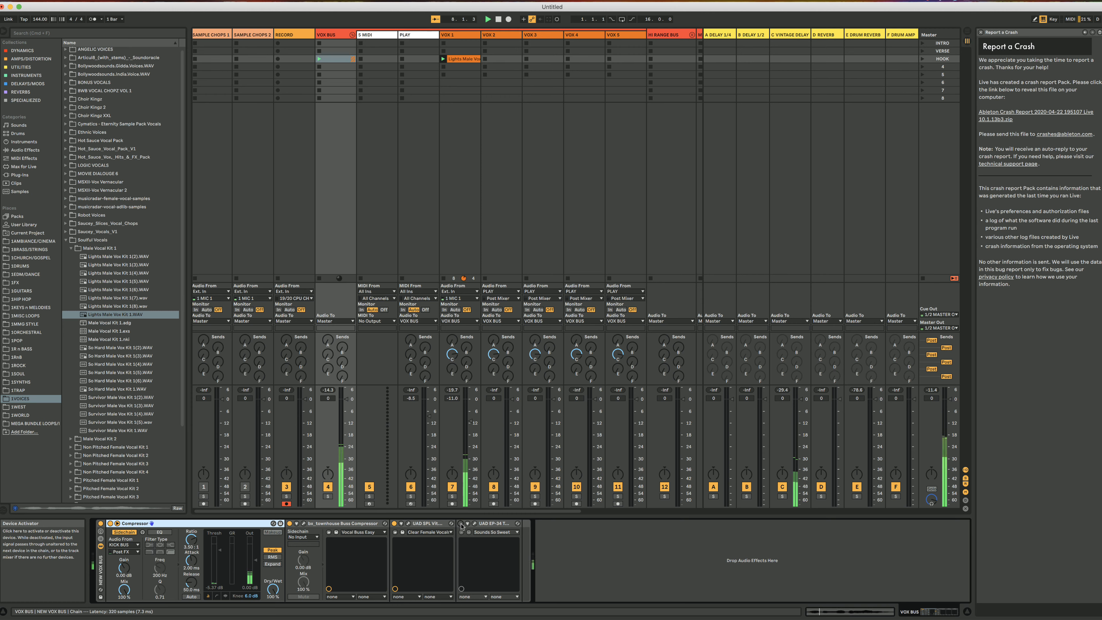
click(462, 524)
Step: Fold the VOX BUS group and open the UAD EP-34 Tape Echo interface on the HI RANGE BUS
click(353, 34)
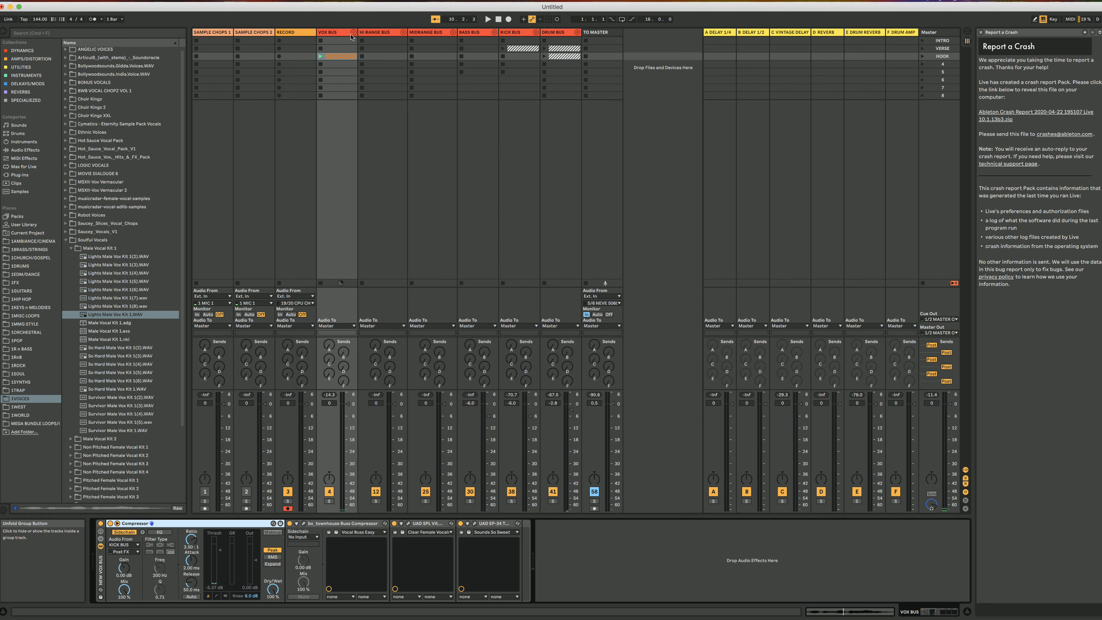
click(377, 36)
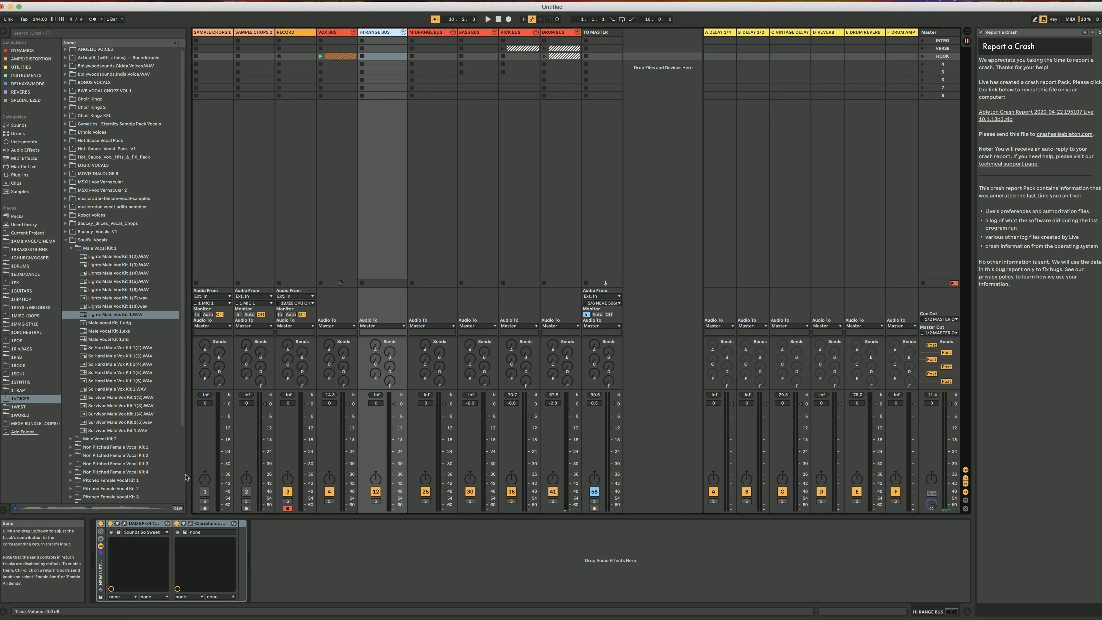
click(125, 524)
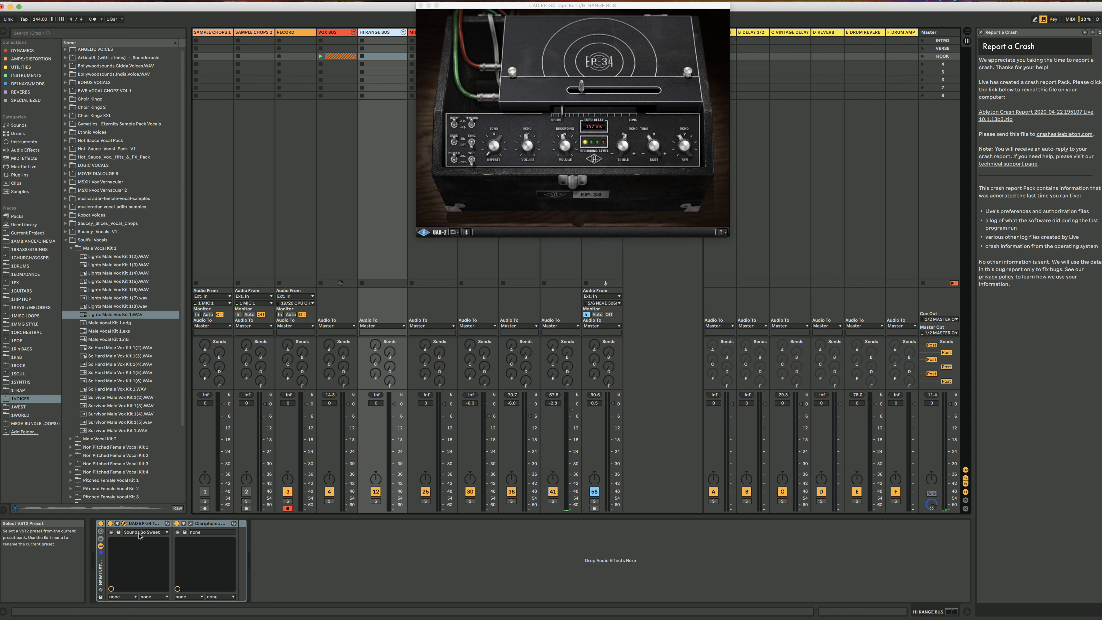
Step: Open the Clariphonic equalizer interface on the HI RANGE BUS beside the Tape Echo, review it below that window, and close both
click(191, 523)
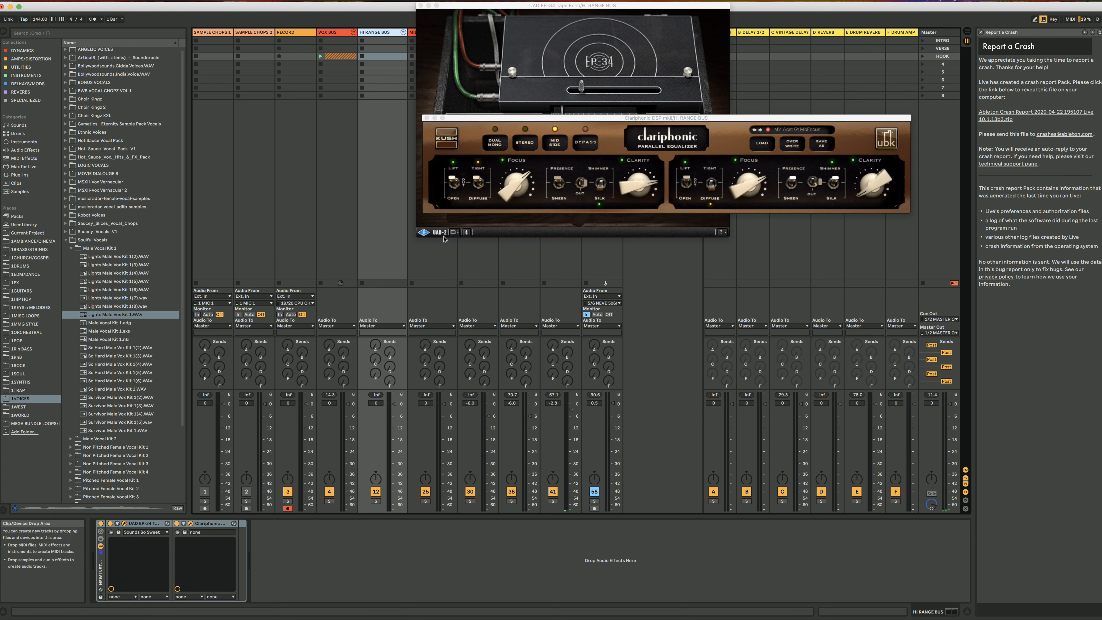
drag(526, 123, 450, 244)
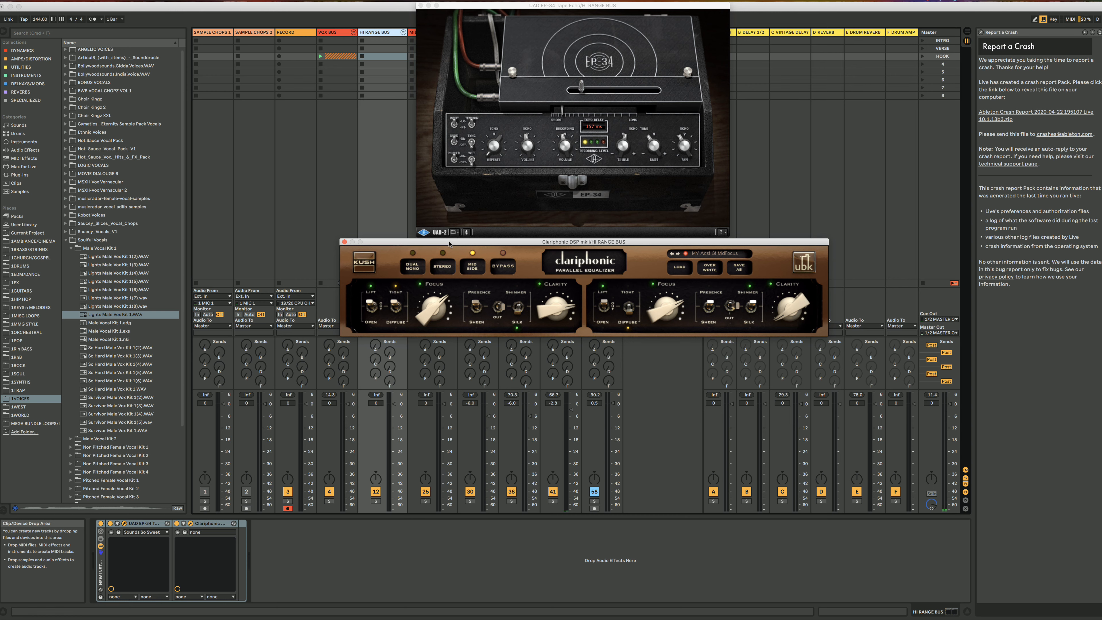
click(420, 5)
click(344, 242)
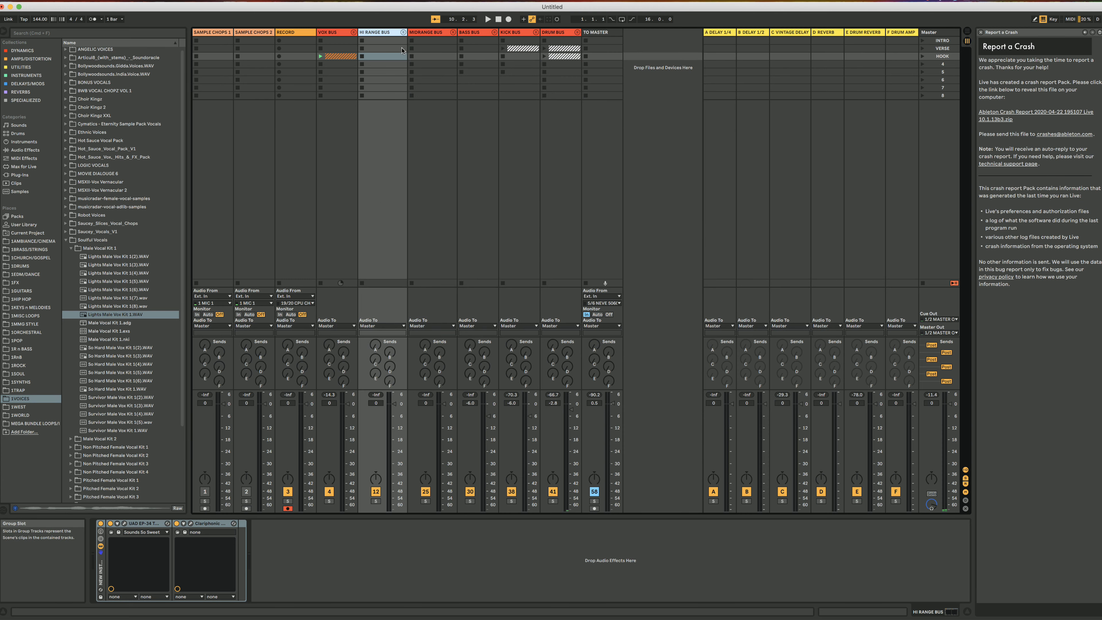
Step: Unfold the HI RANGE BUS group and step through its CAP CHORDS, CAP MELODY, EZ KEYS, OMNI and LOOPCLOUD tracks
click(404, 33)
scroll(440, 40, right, 2)
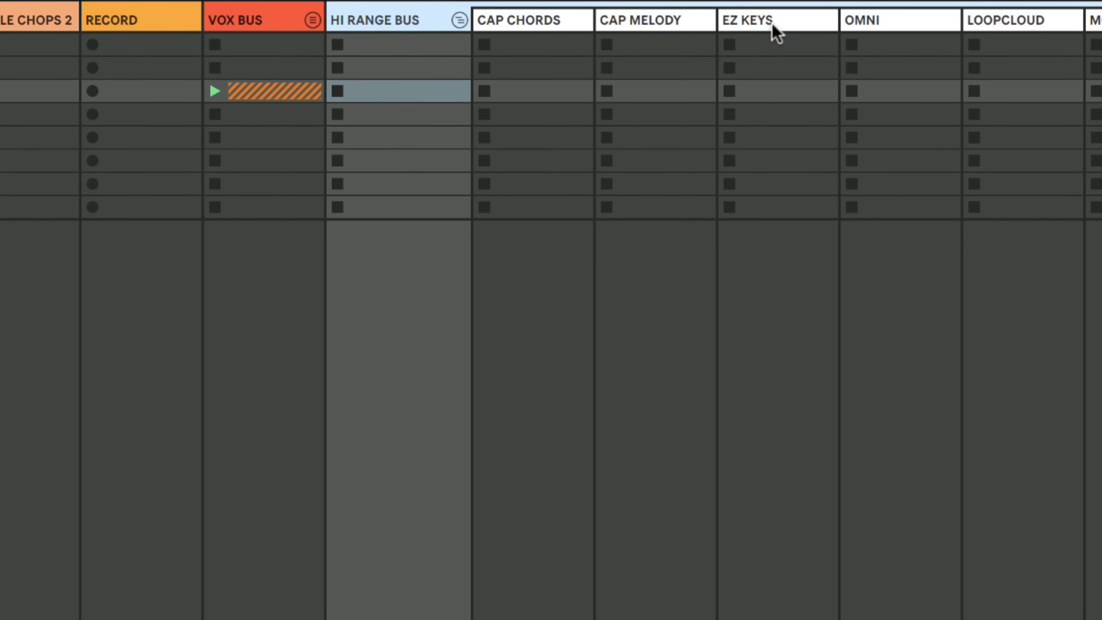
click(559, 25)
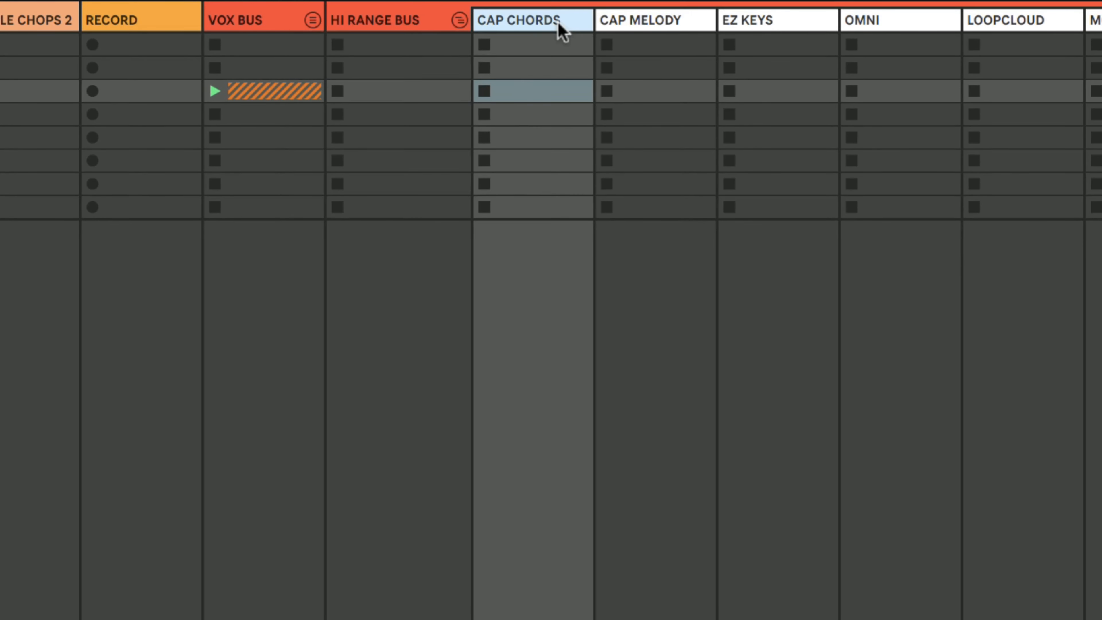
click(652, 23)
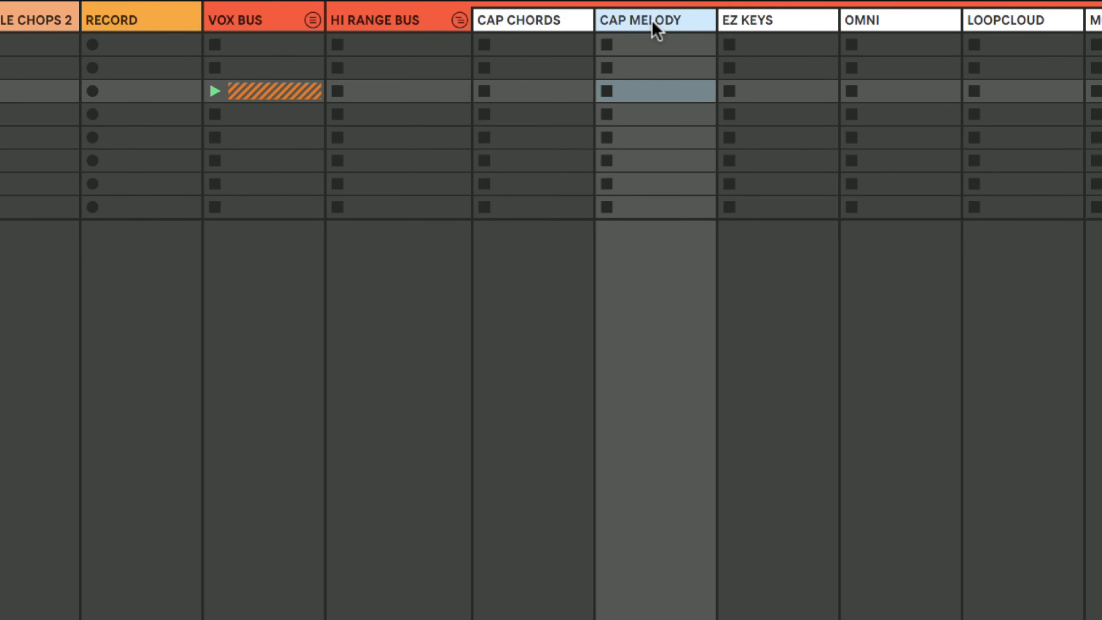
click(789, 29)
click(905, 31)
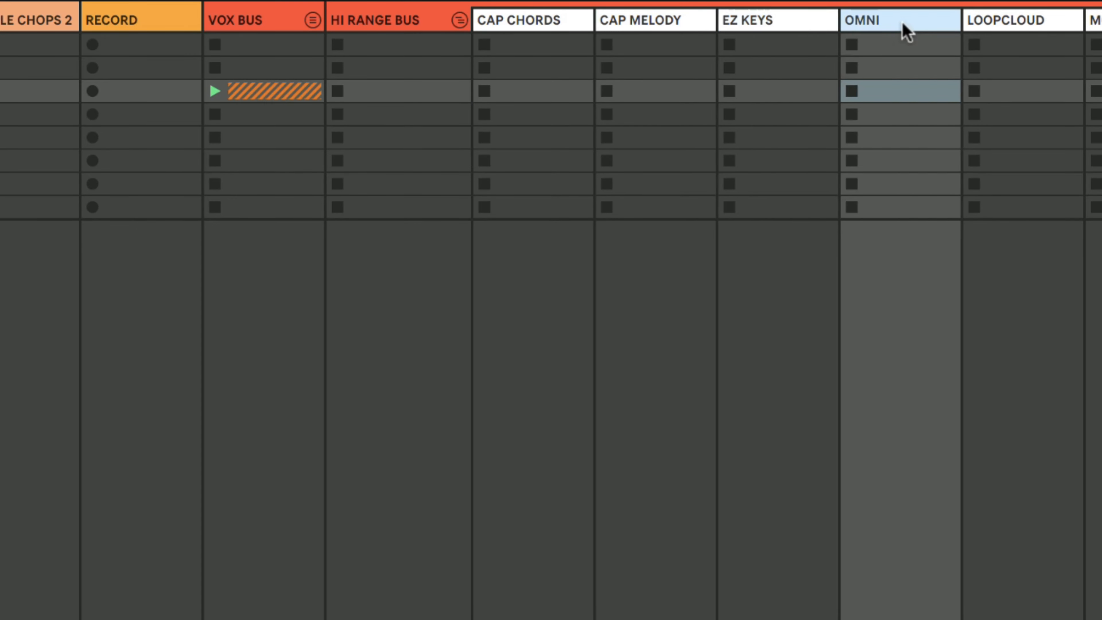
click(1028, 27)
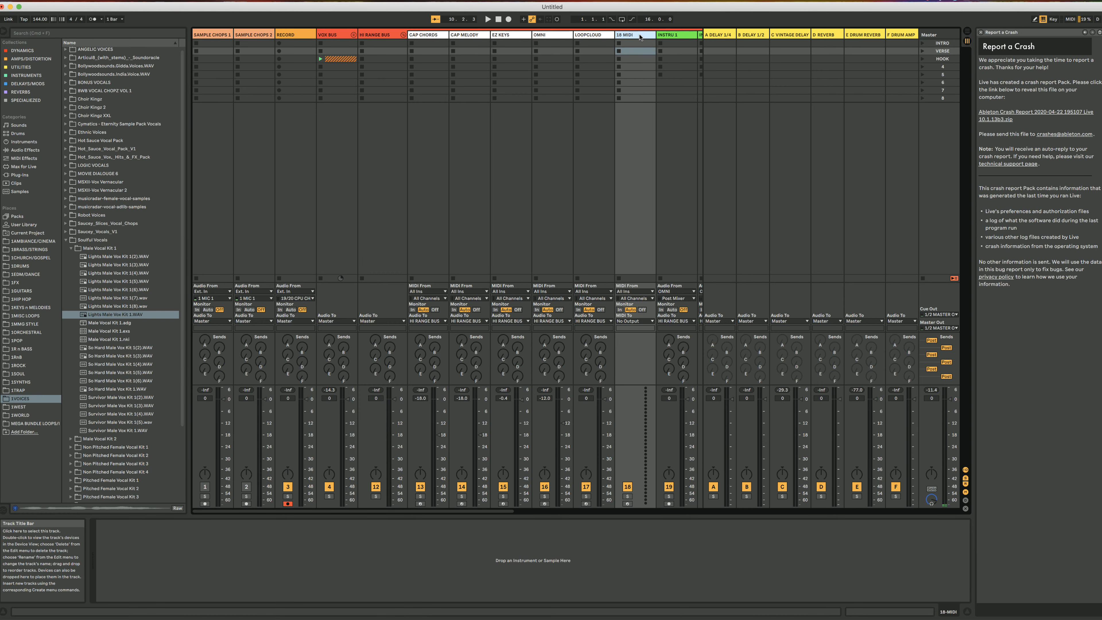
Step: Review the Console 1 channels on INSTRU 1 and INSTRU 2, then open and close the EQ WISE+ interface on INSTRU 2
scroll(640, 37, right, 5)
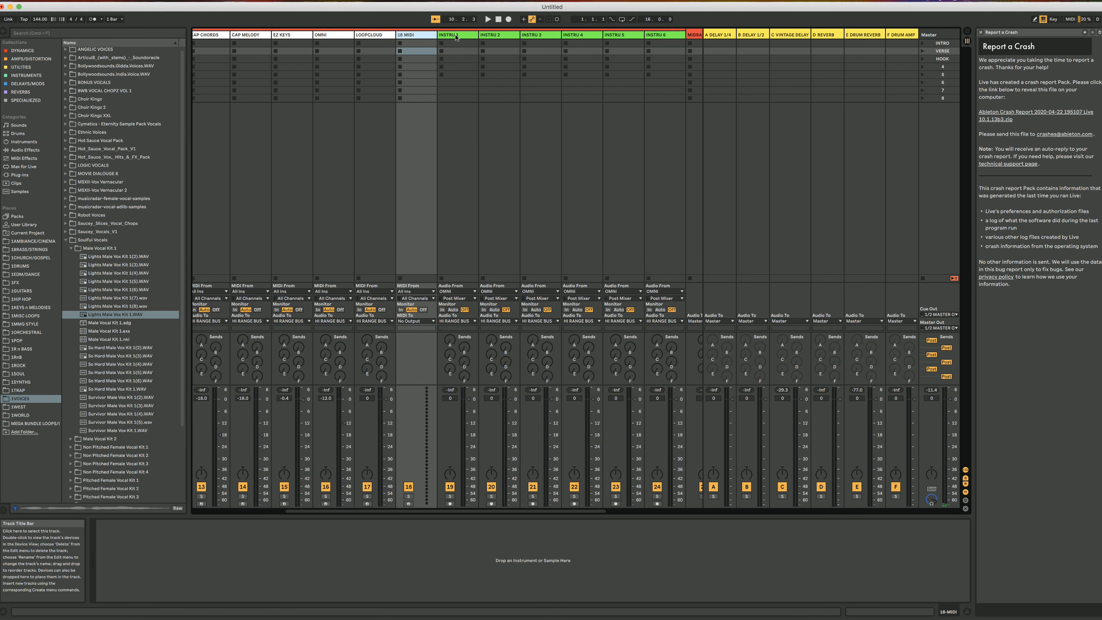
click(456, 38)
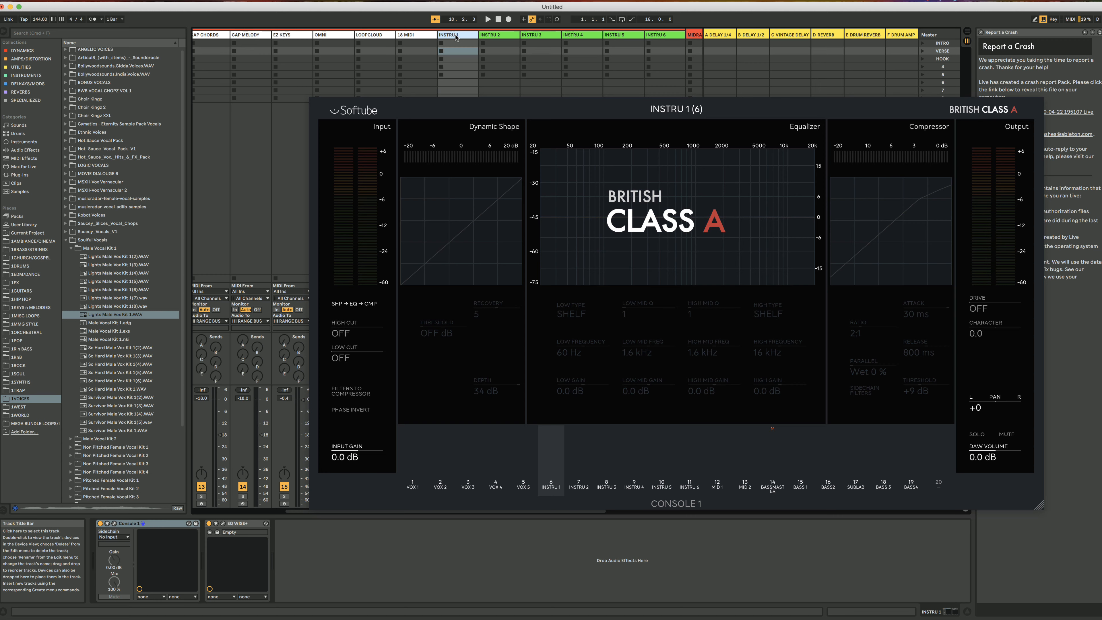
scroll(486, 37, right, 1)
click(490, 37)
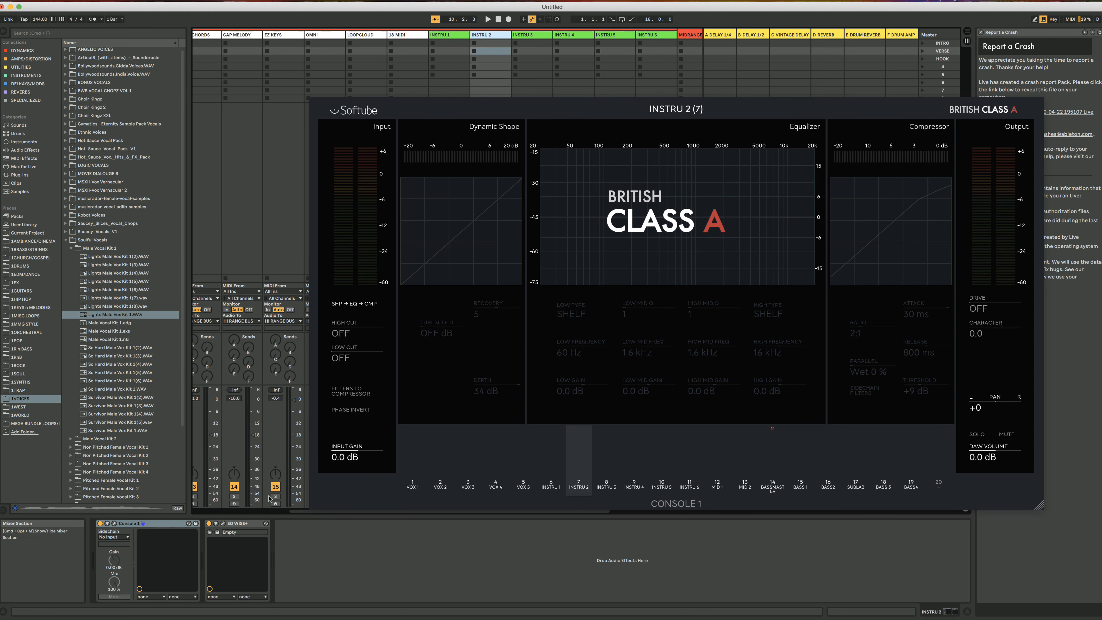
click(223, 524)
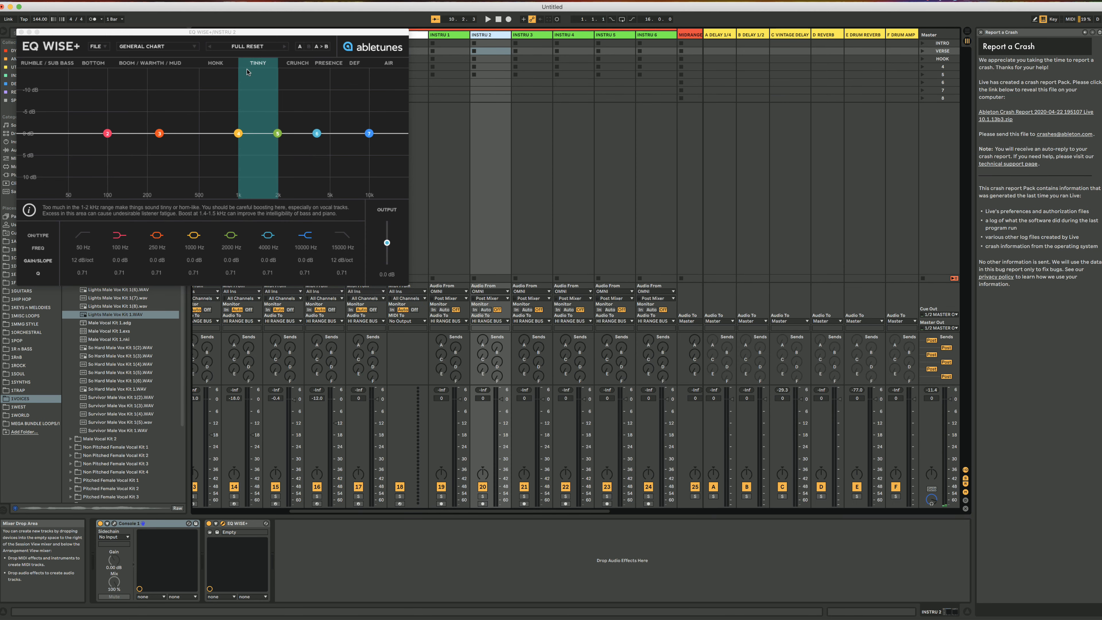
click(21, 33)
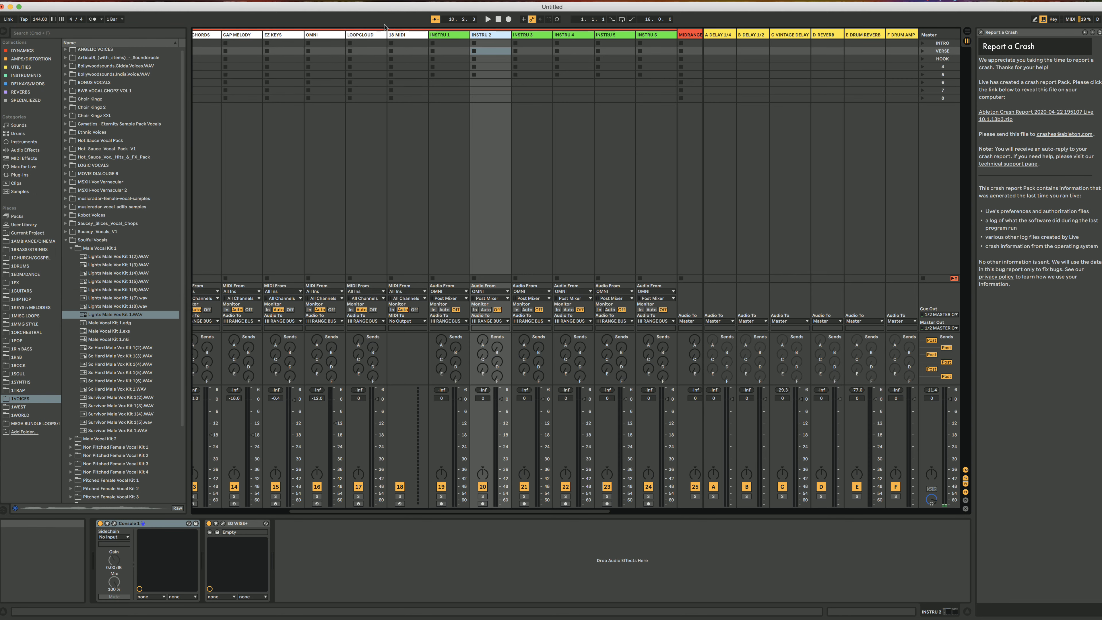
Step: Go back to the INSTRU 1 track, then fold the HI RANGE BUS group
scroll(458, 38, left, 3)
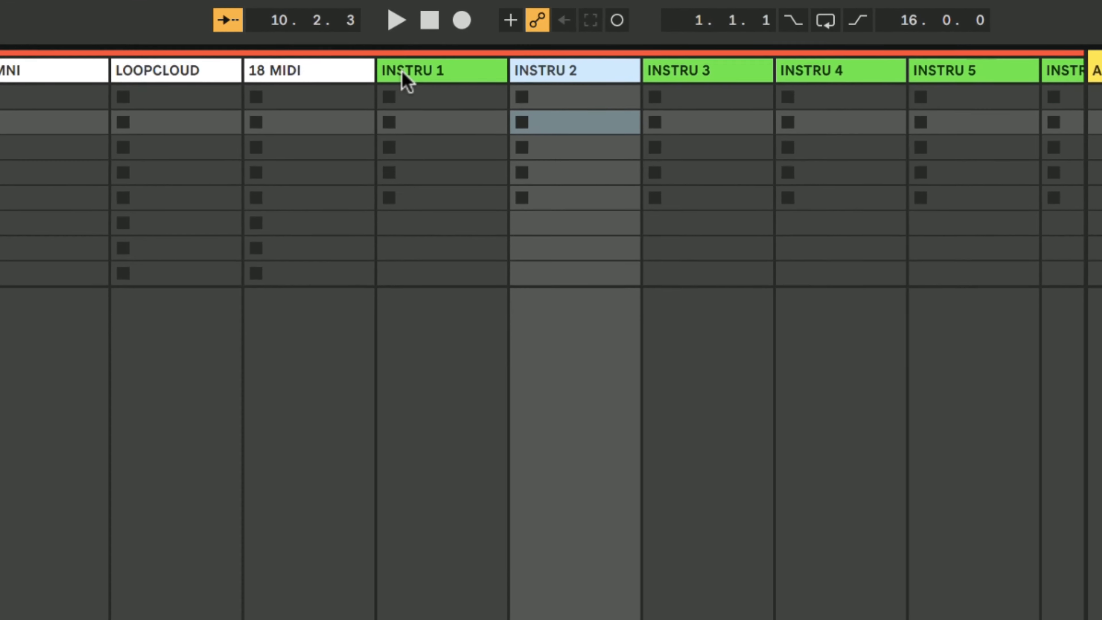
click(491, 36)
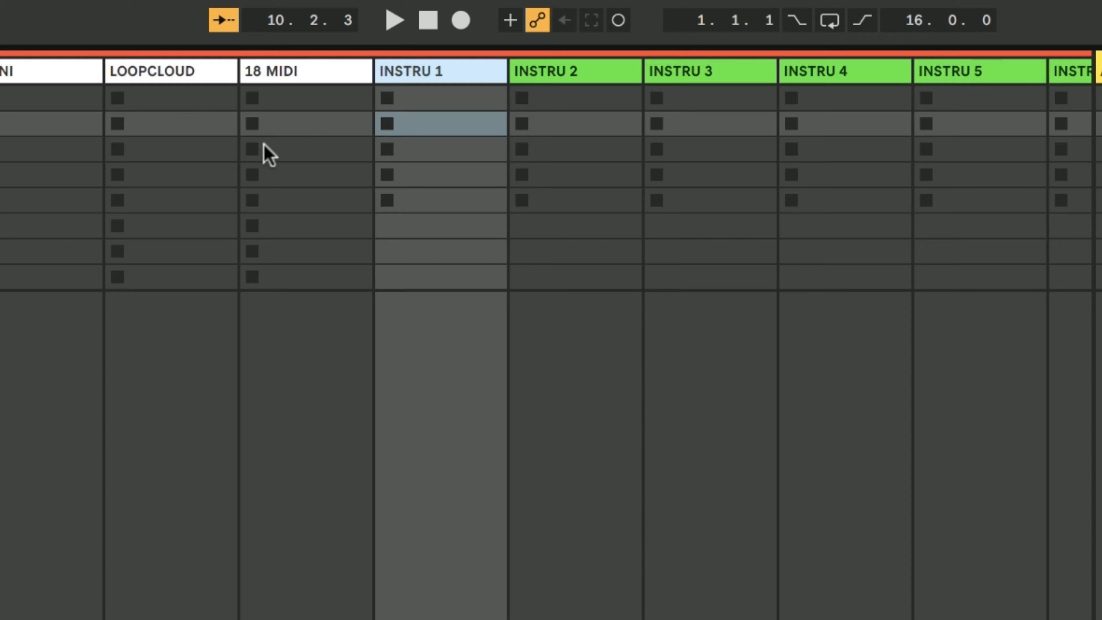
scroll(263, 152, left, 5)
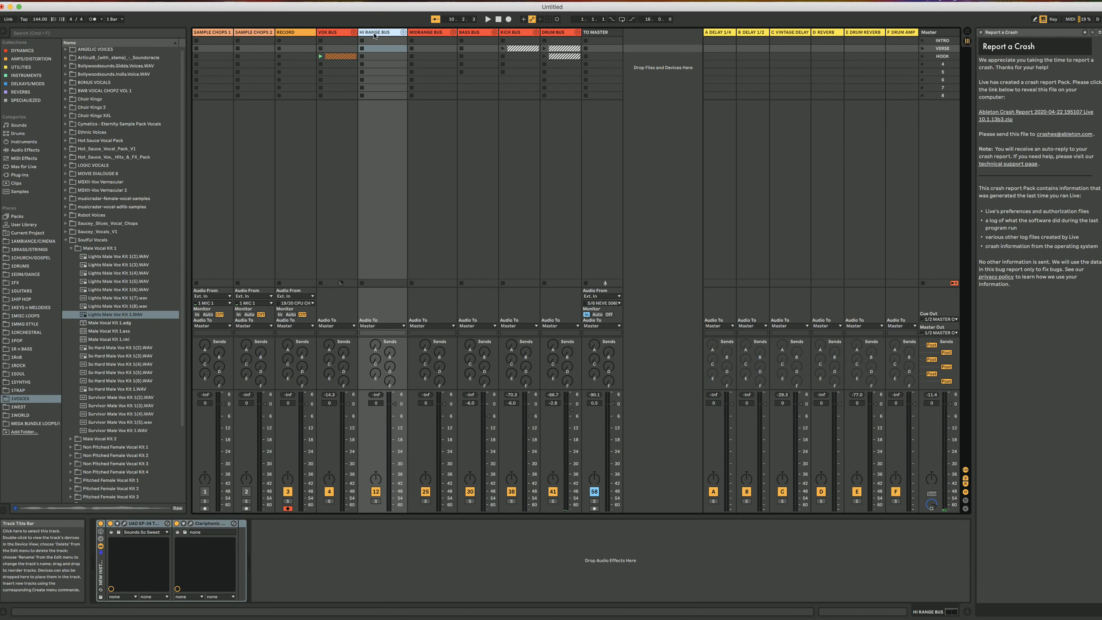
Step: Unfold the MIDRANGE BUS group and inspect the Unify instrument interface on its 26 Unify track, closing it when done
click(414, 35)
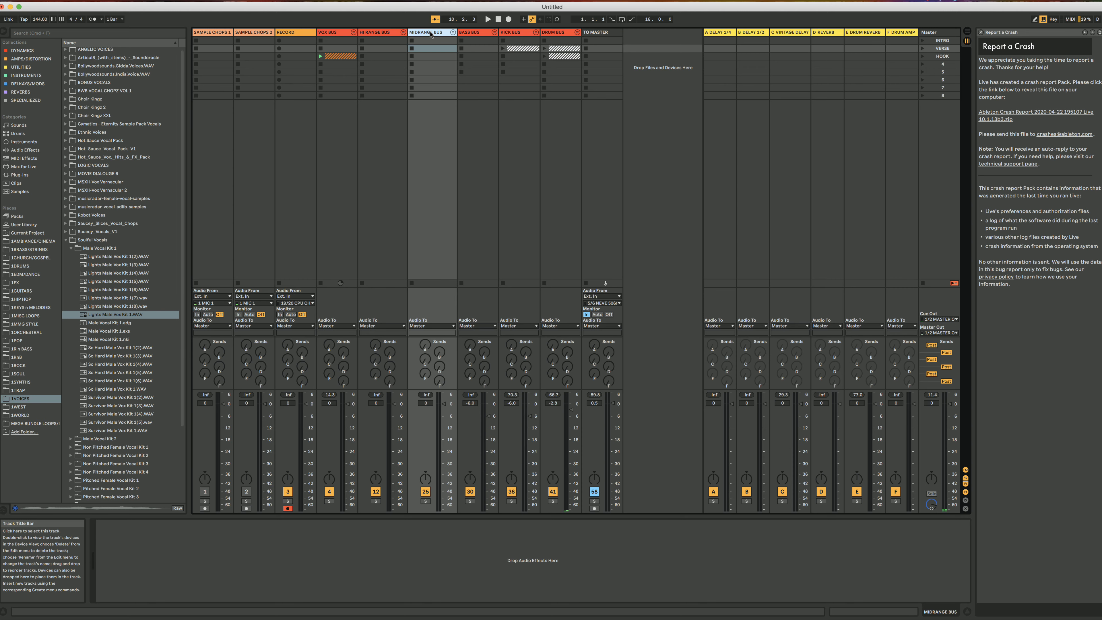
click(453, 32)
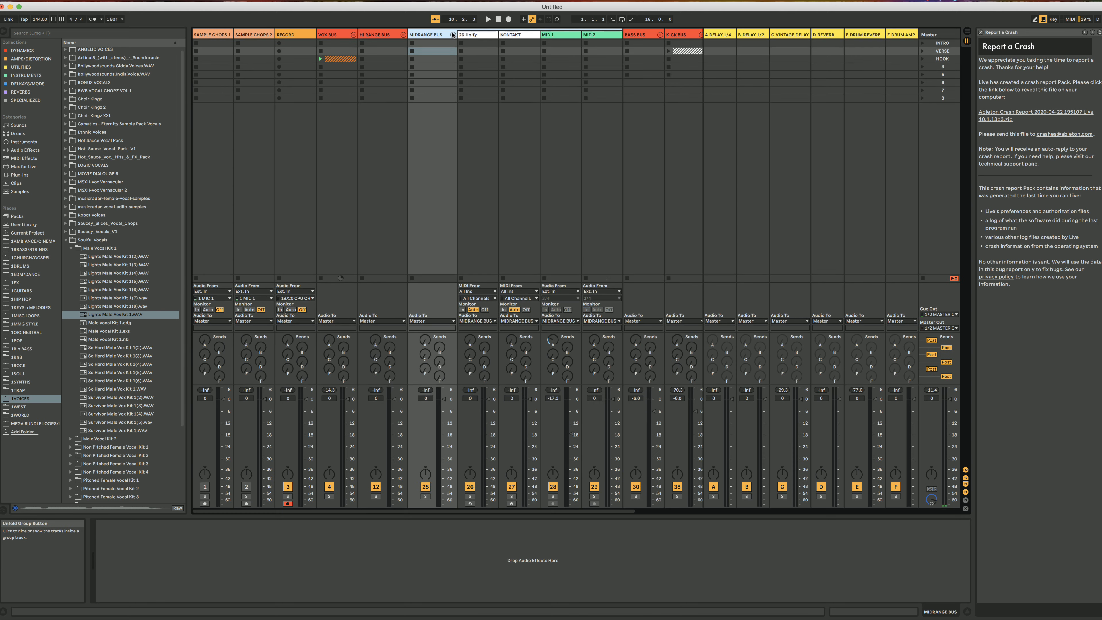
click(476, 36)
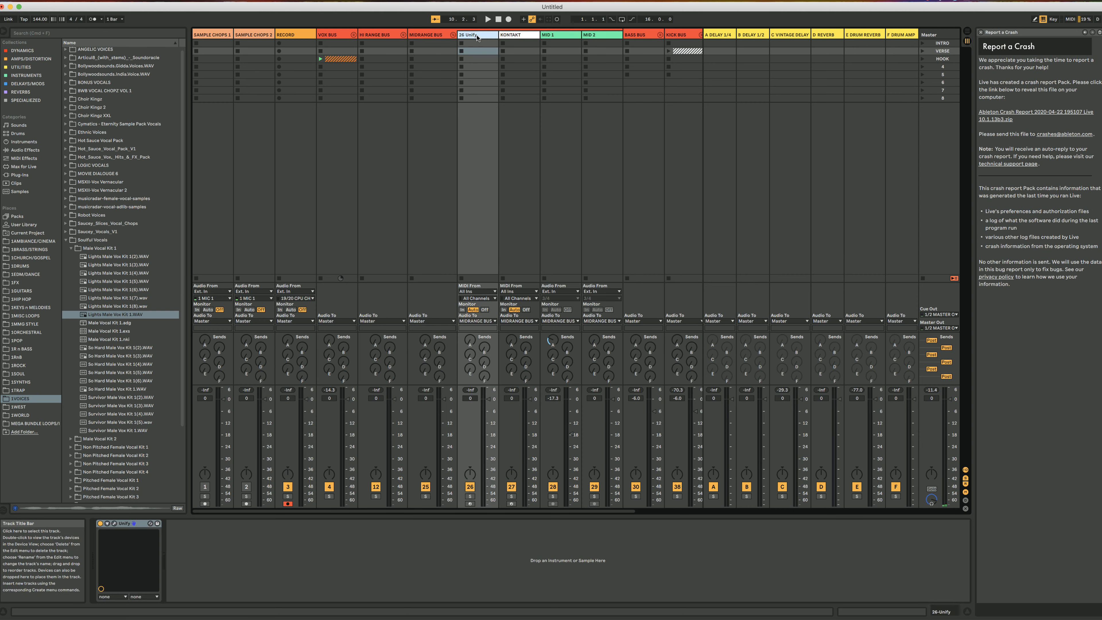
click(114, 524)
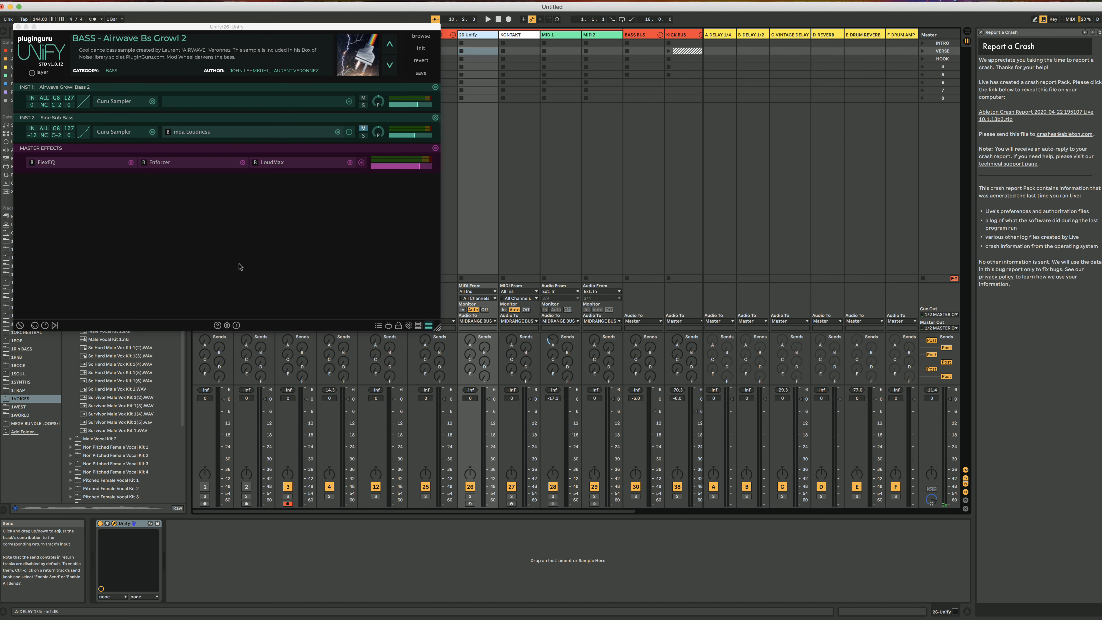
click(18, 27)
Step: Inspect the Kontakt instrument interface on the KONTAKT track and close it
key(Right)
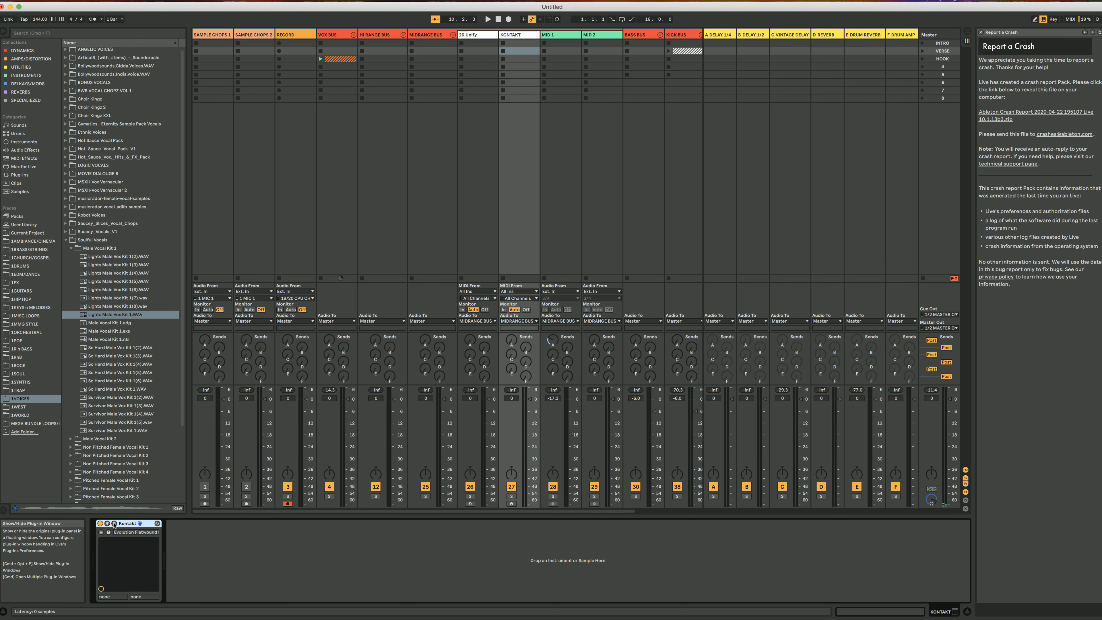
click(114, 523)
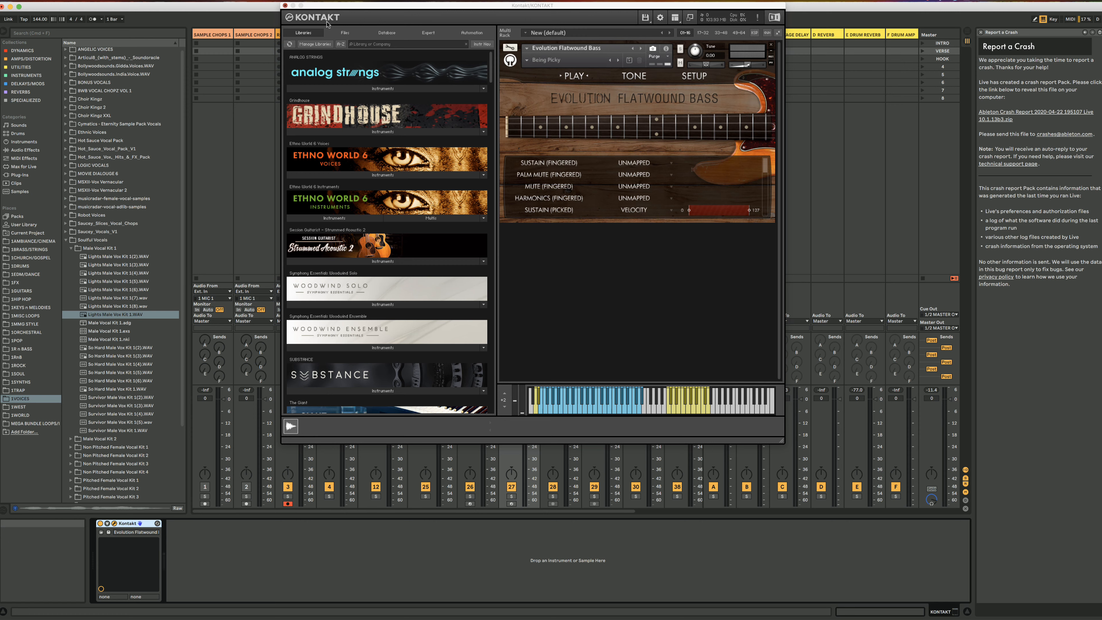
click(285, 5)
Step: Inspect the EQ WISE+ interface on the MID 1 track, select MID 2, and fold the MIDRANGE BUS group
click(555, 37)
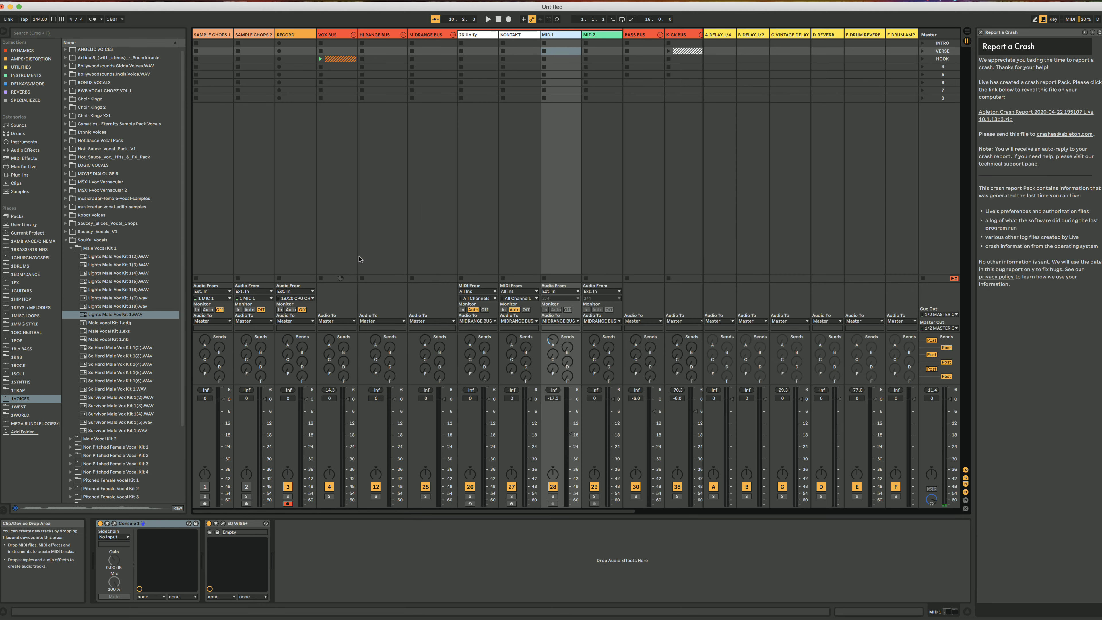
click(223, 524)
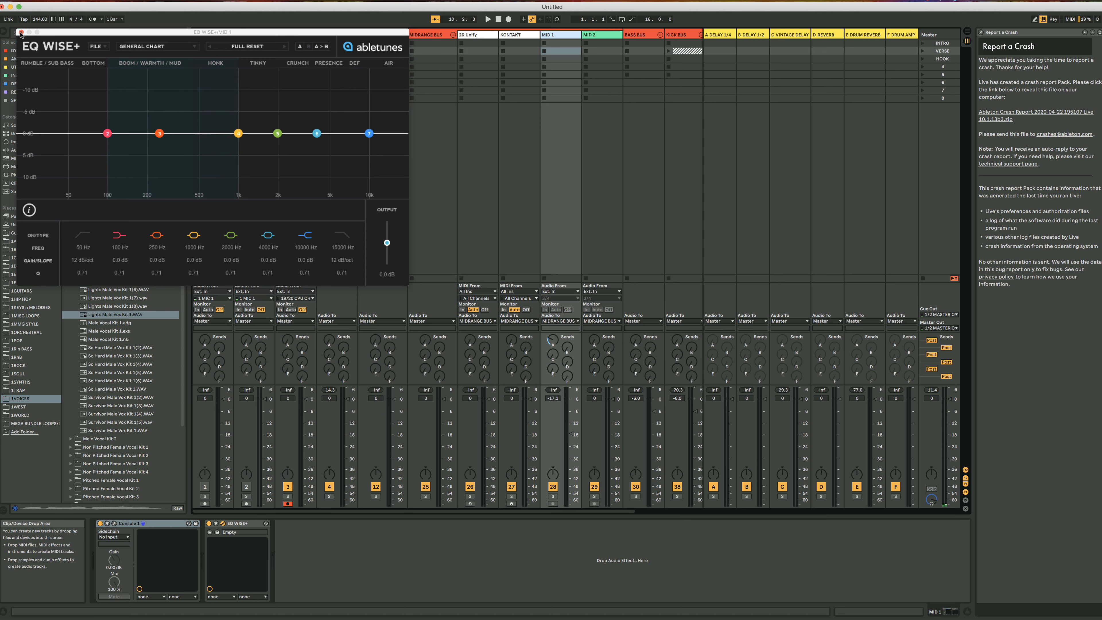
click(21, 32)
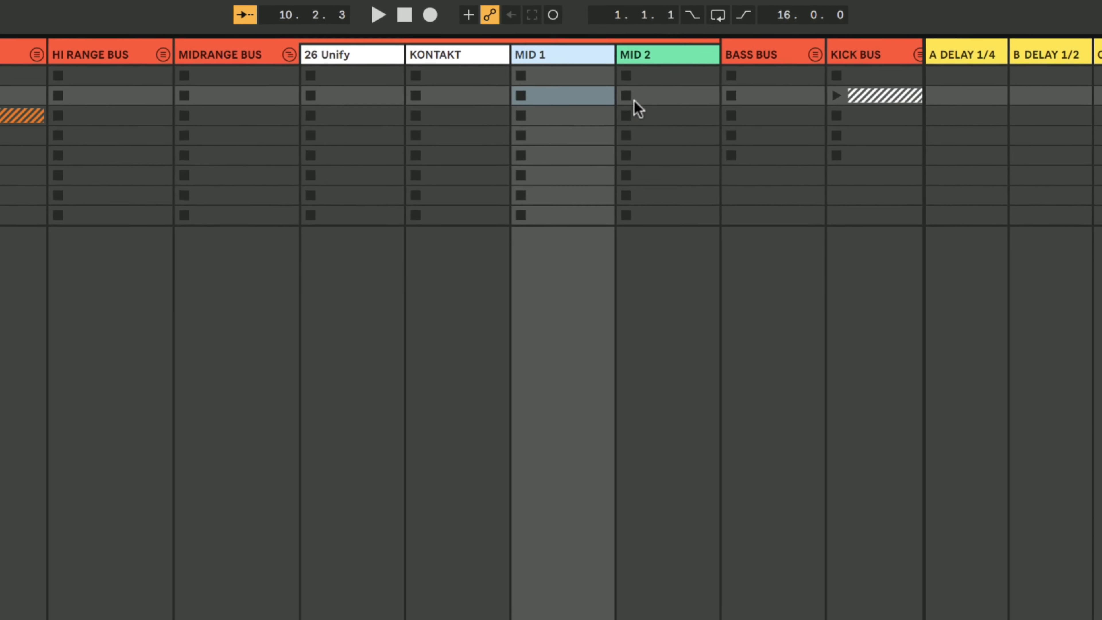
click(589, 43)
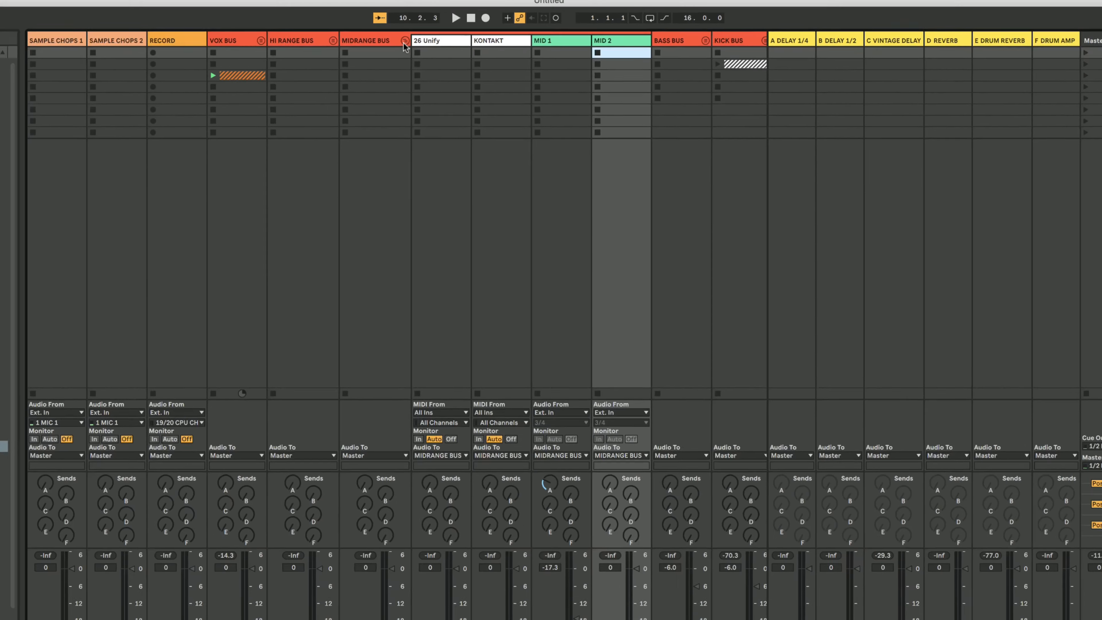
click(275, 57)
Step: On the BASS BUS, reveal the first Compressor's sidechain settings and view the REDDI plug-in interface
click(477, 32)
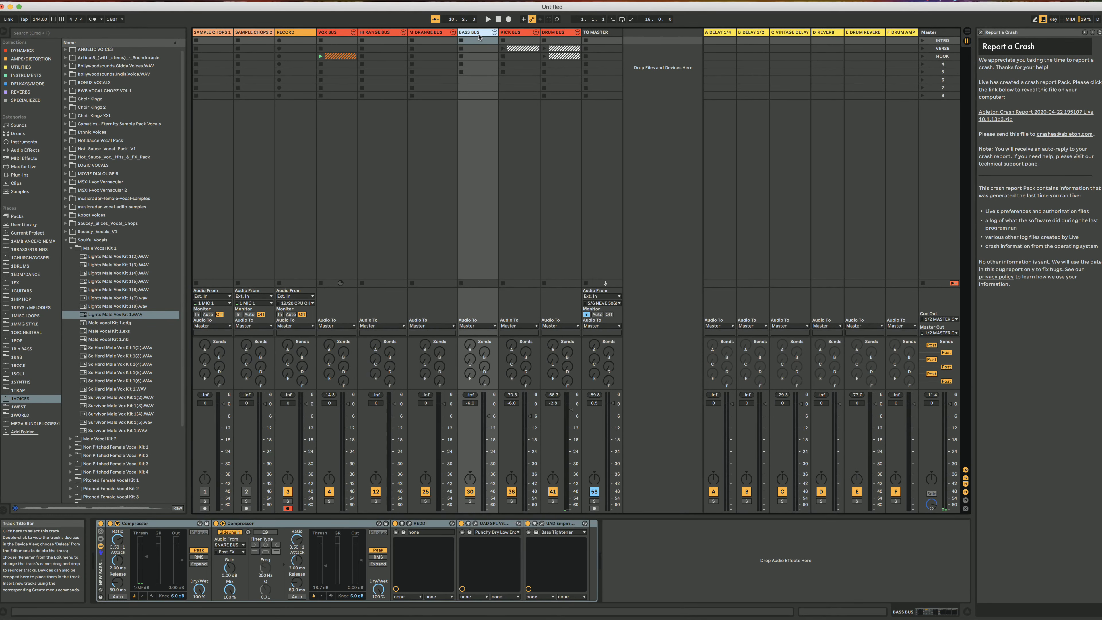
click(158, 523)
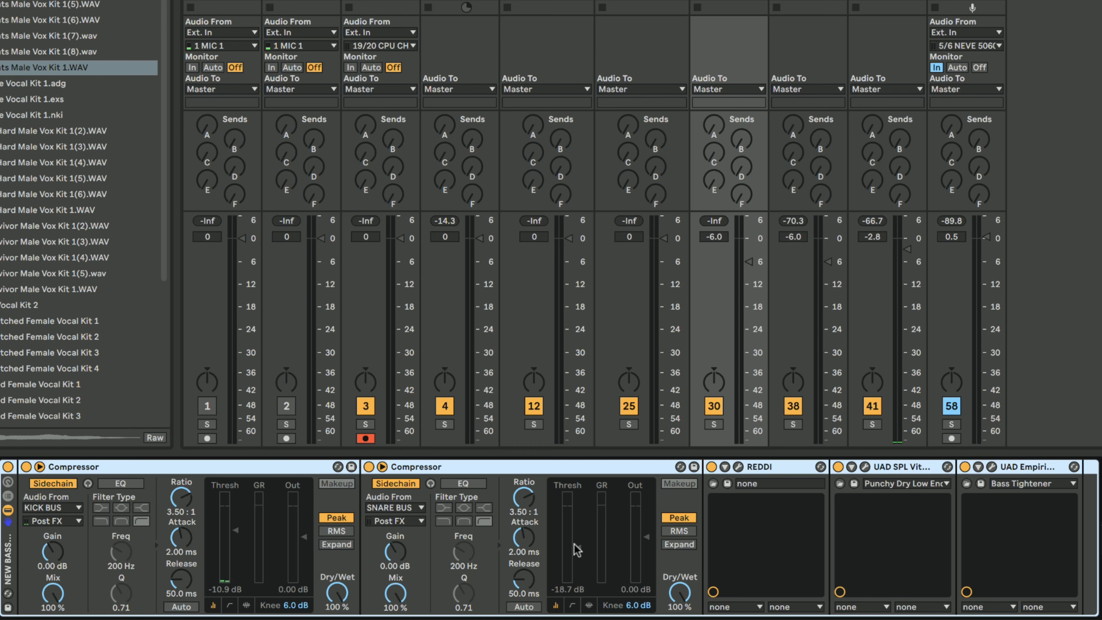
click(738, 467)
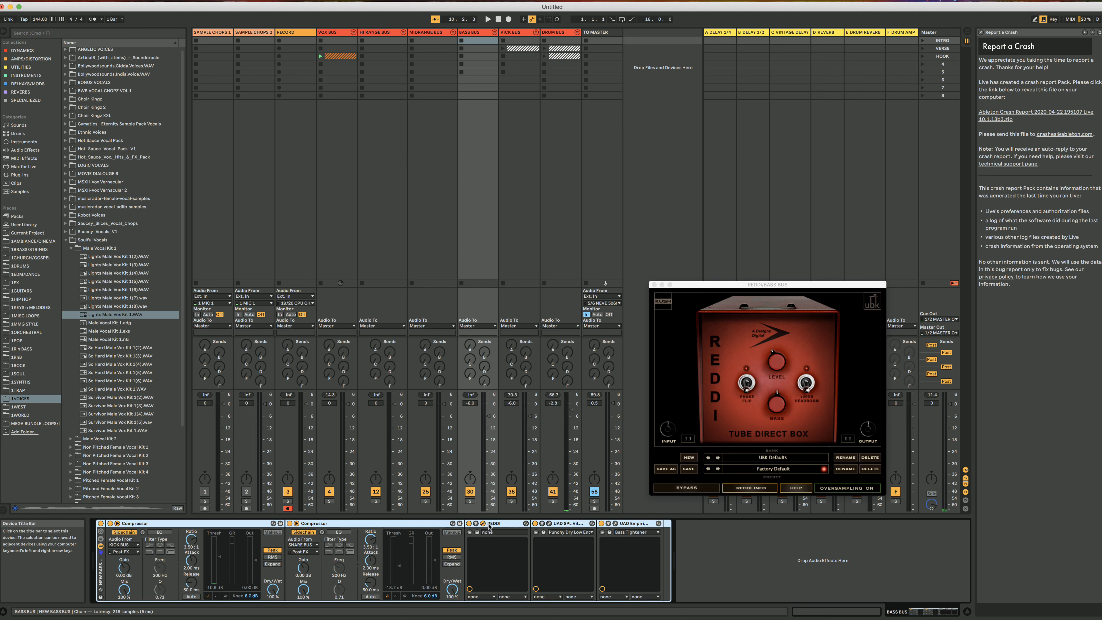
click(654, 285)
click(482, 524)
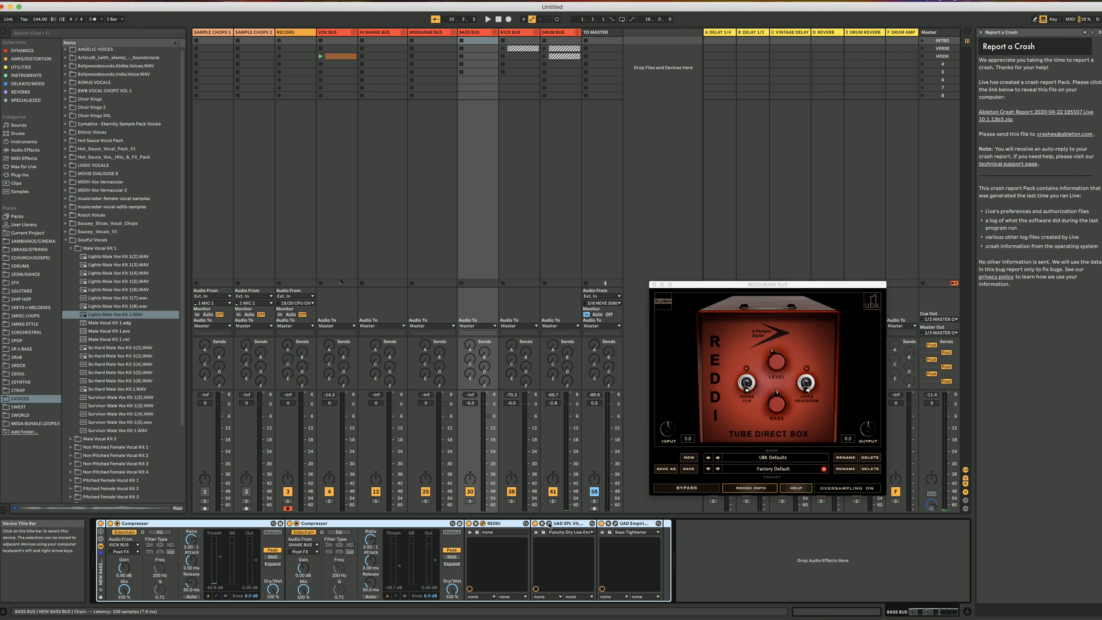
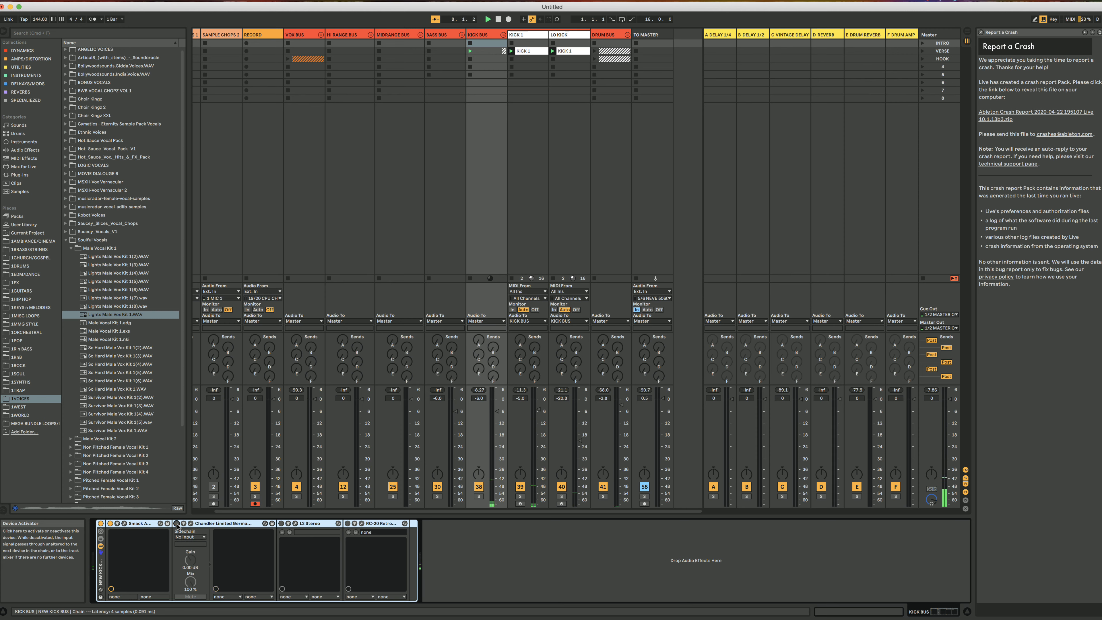
Step: Activate the KICK BUS's Chandler Limited plug-in and L2 Stereo during kick playback, then compare the whole effect rack off and on
click(176, 524)
key(space)
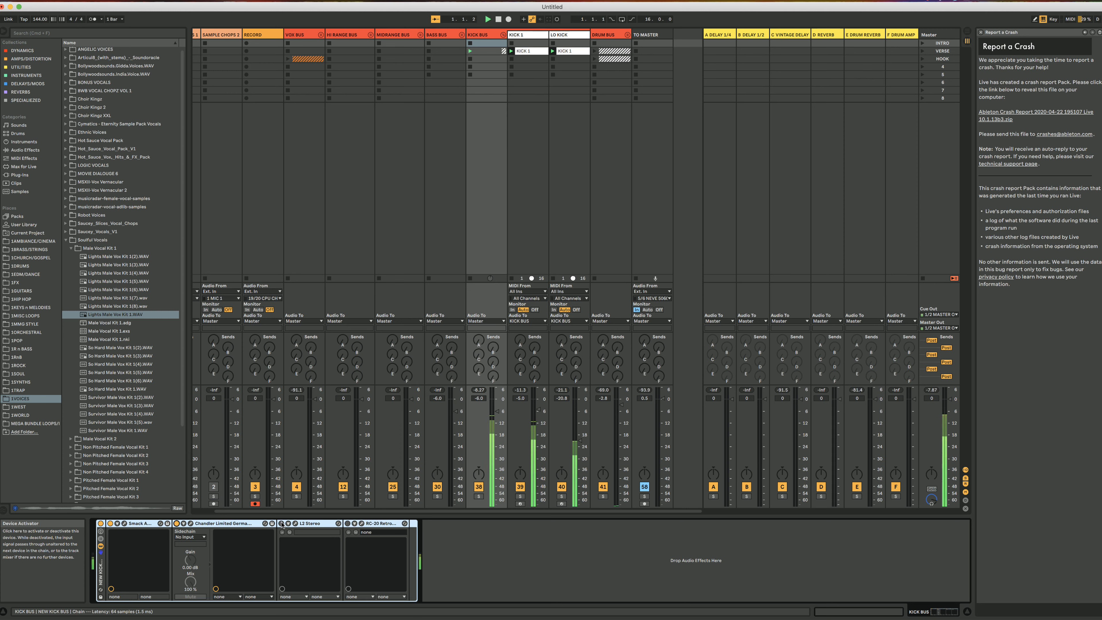
click(281, 523)
click(101, 524)
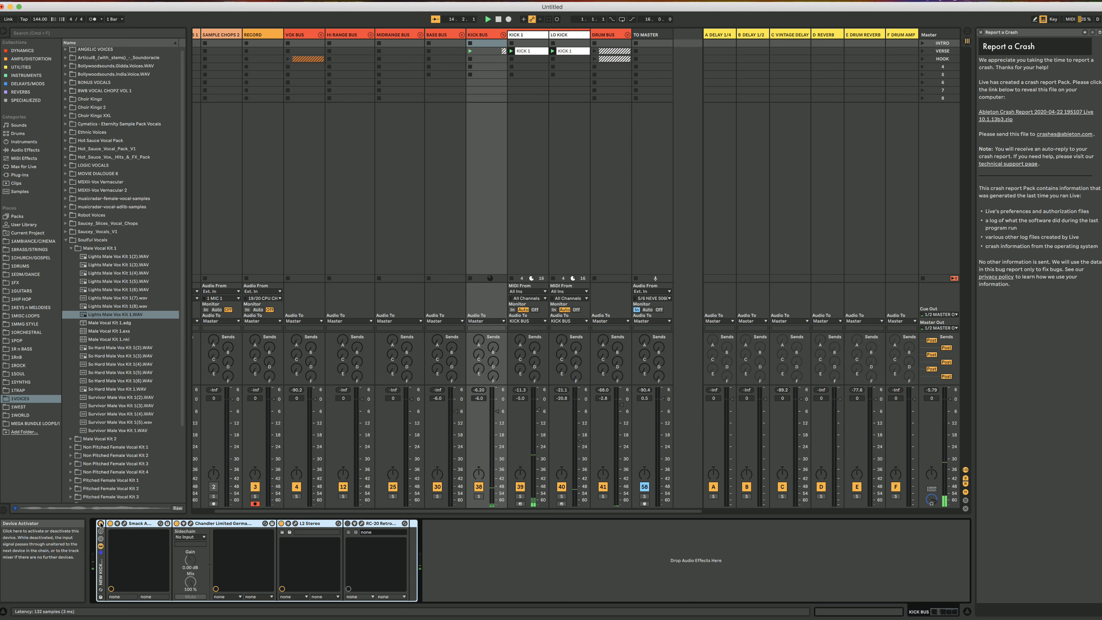
click(101, 523)
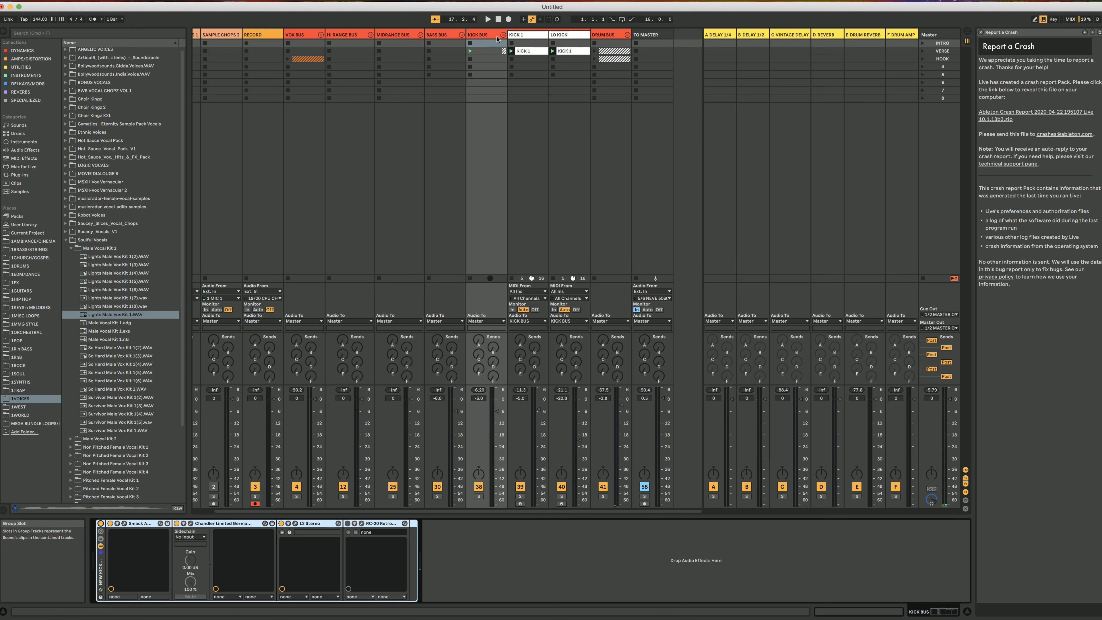
Step: Select the KICK 1 track and review its Mono, Console 1 and Mixed In Key SE devices
click(525, 34)
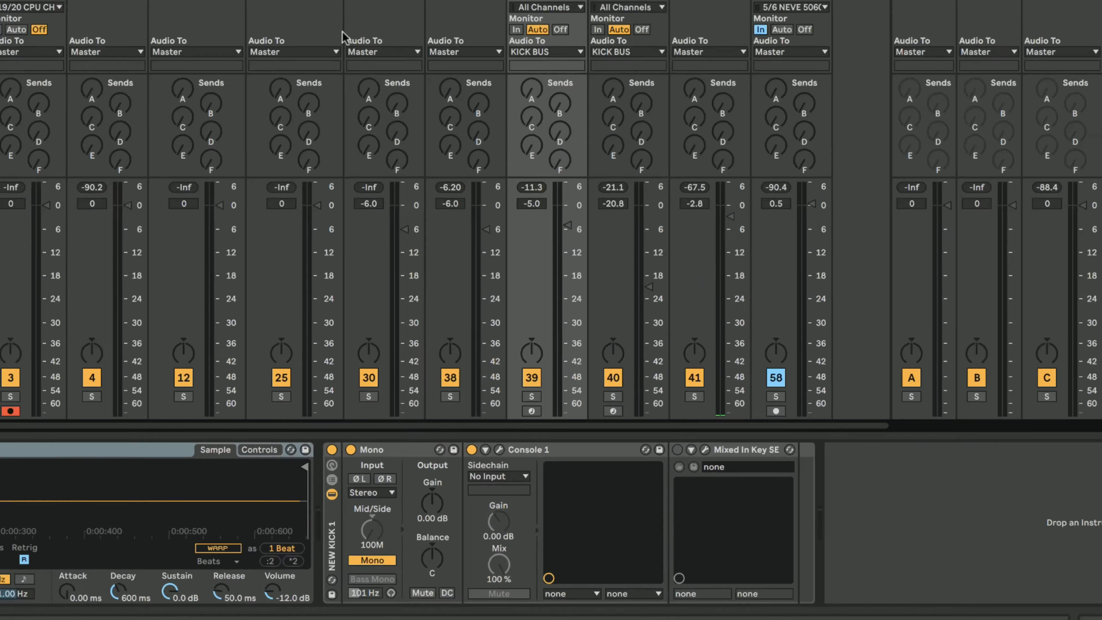
click(447, 523)
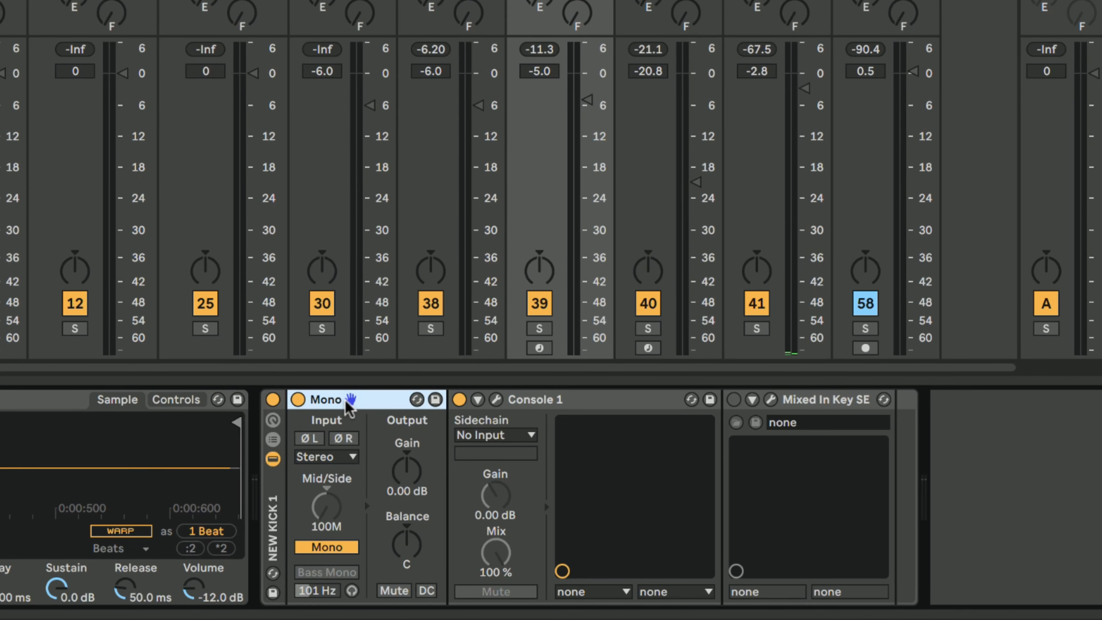
click(575, 404)
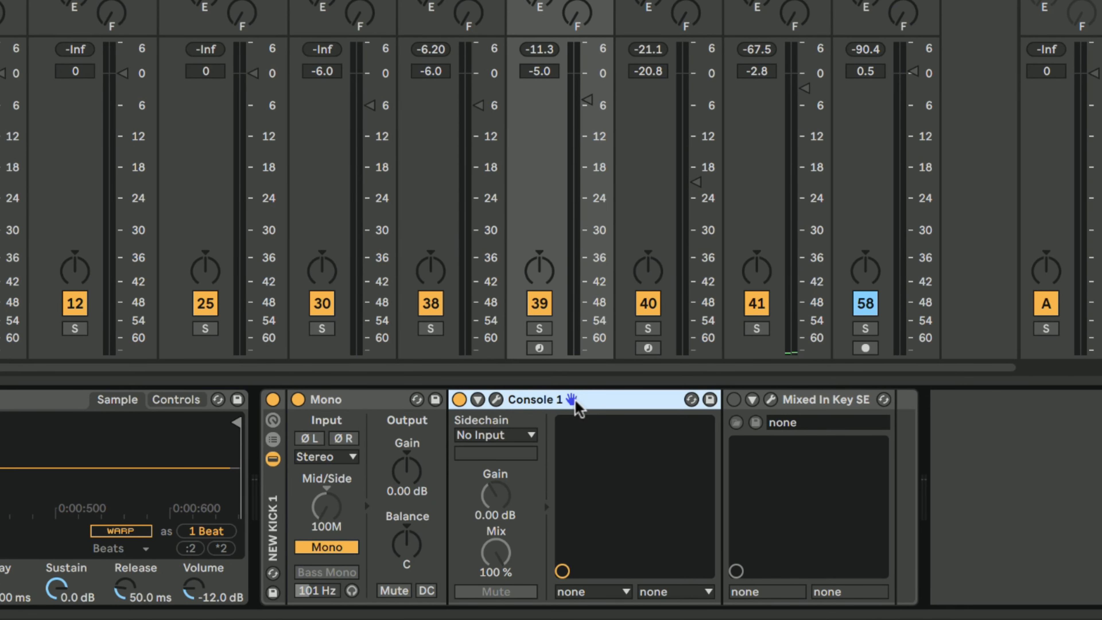
click(850, 397)
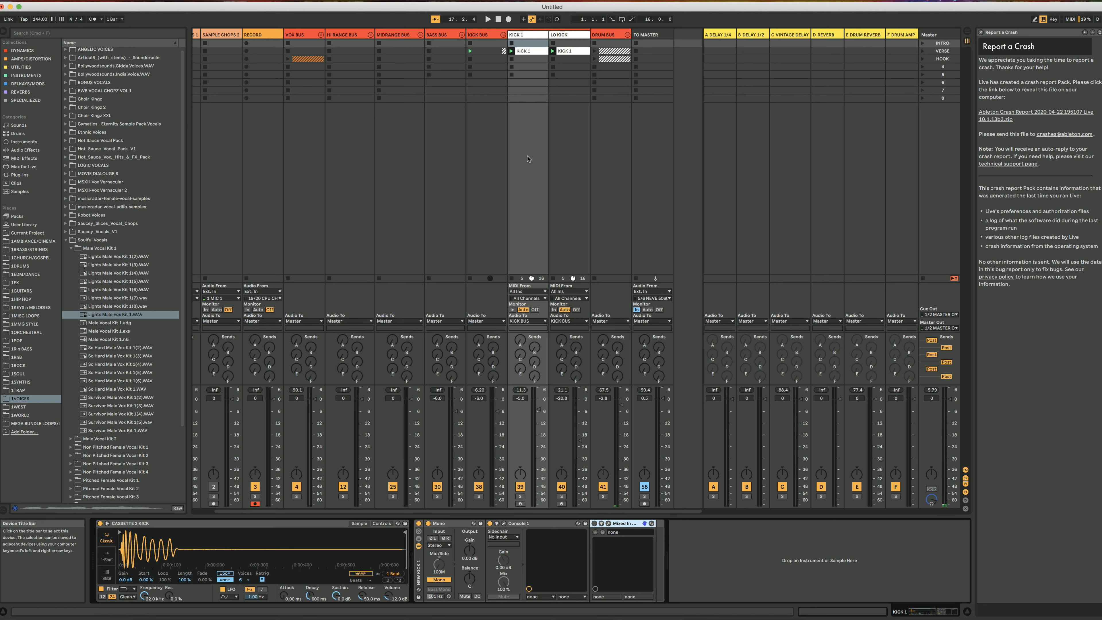
Step: Compare the device chains of KICK 1 and LO KICK, and view the Console 1 interface on KICK 1
click(530, 37)
key(Right)
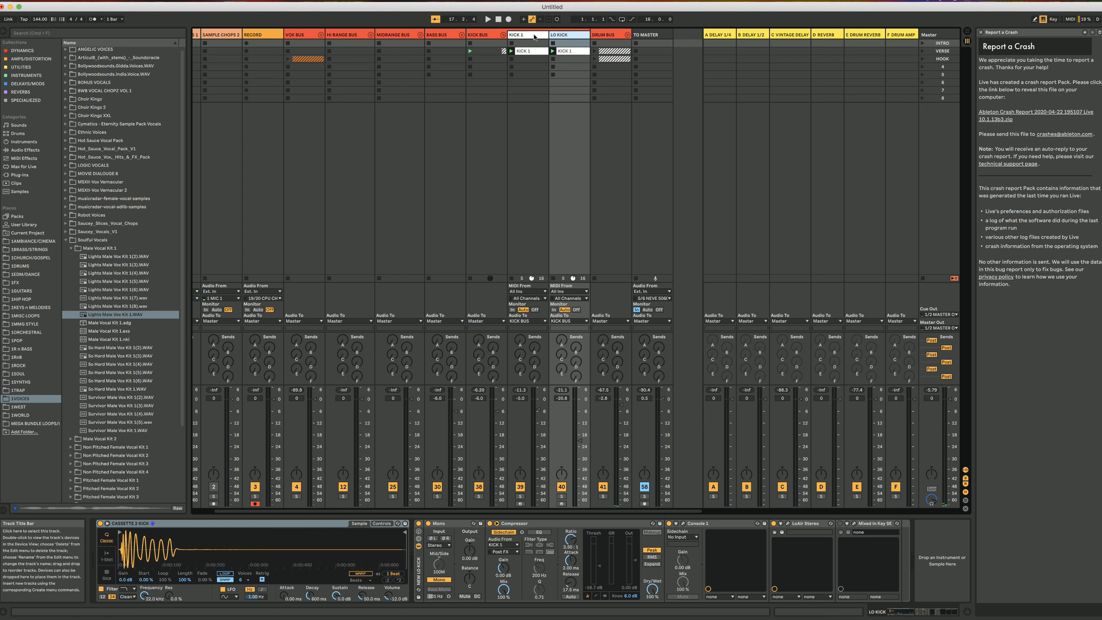
click(535, 37)
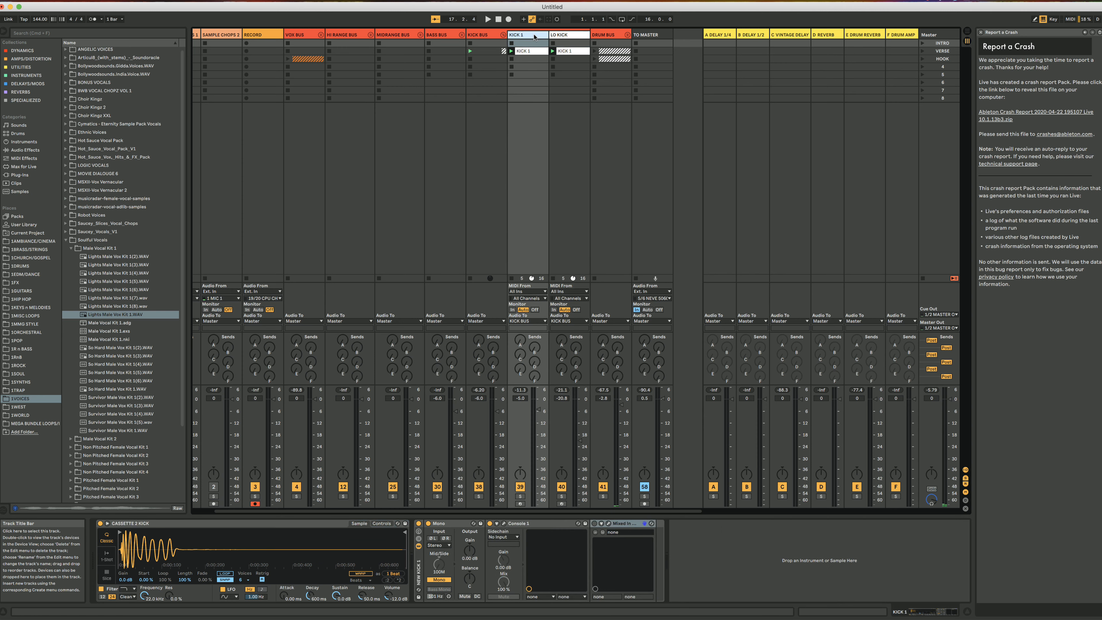
click(504, 523)
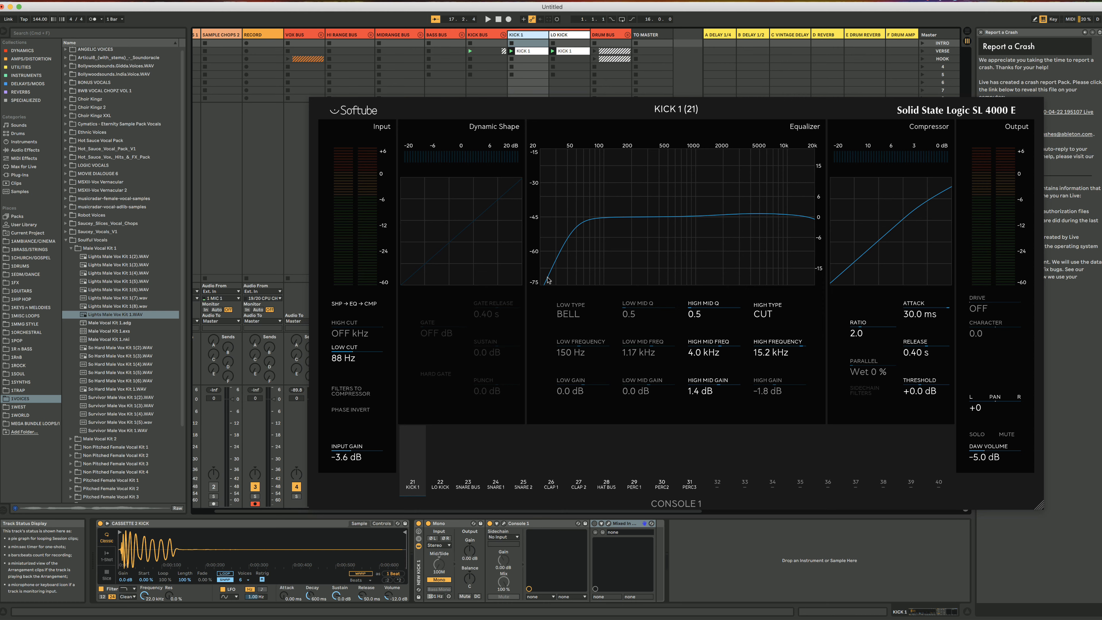
Step: Review the Mono and sidechained Compressor on the LO KICK track, and view and close its LoAir Stereo interface
click(569, 35)
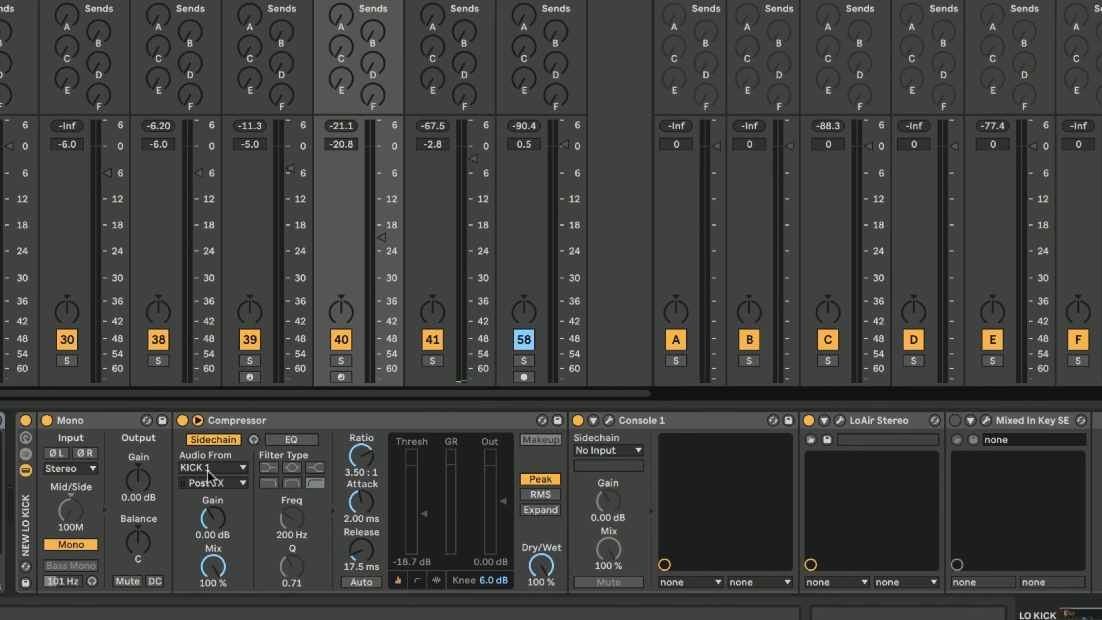
click(91, 420)
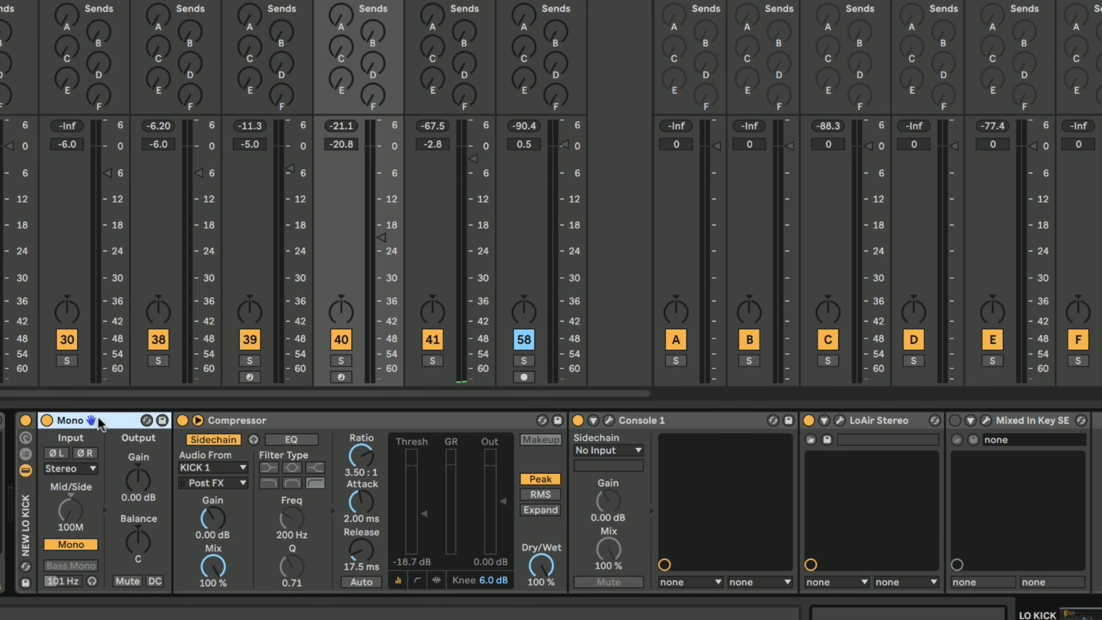
click(271, 423)
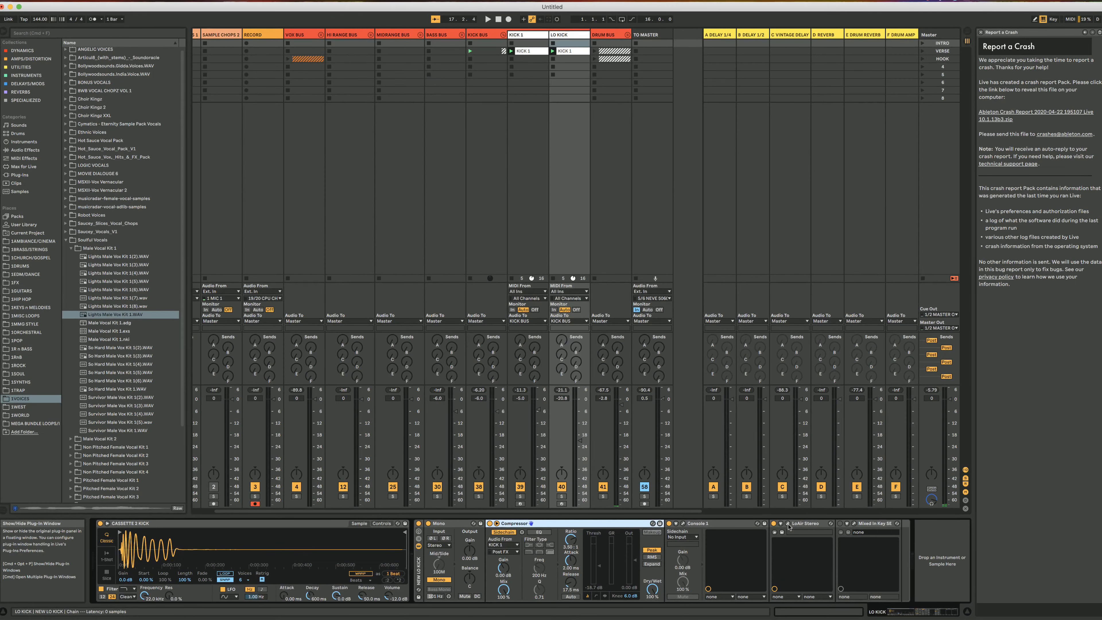
click(788, 525)
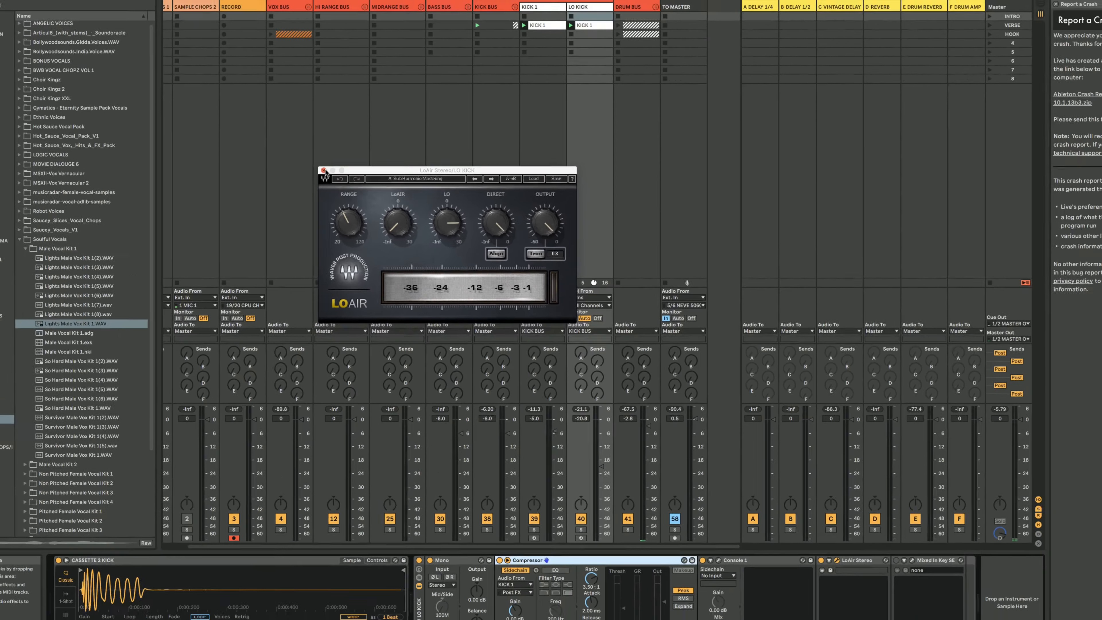
click(323, 171)
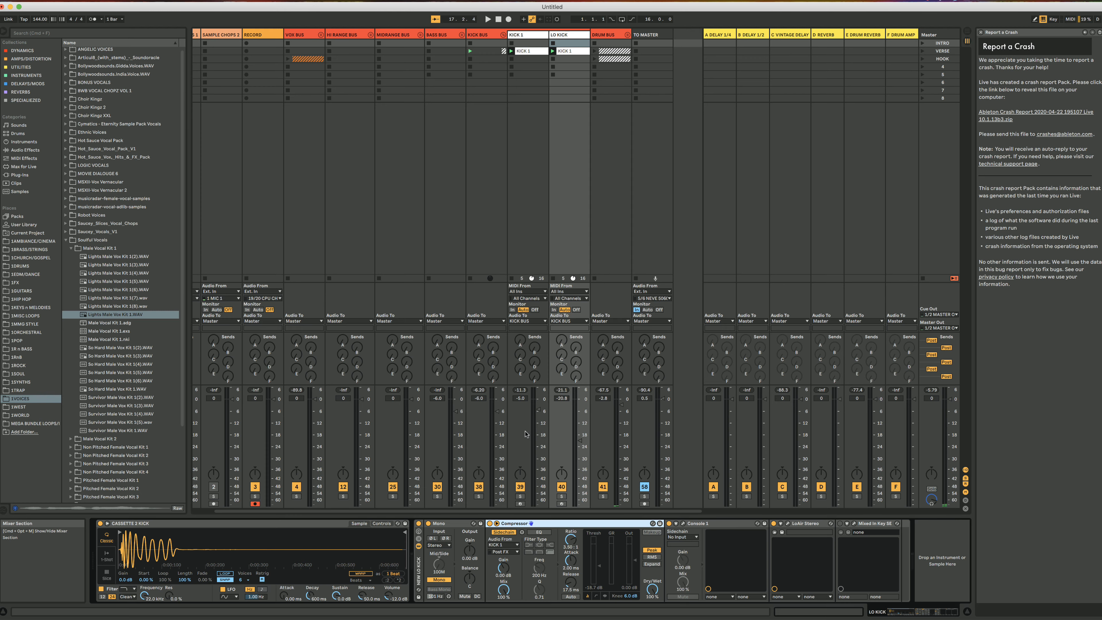
Step: Play the KICK BUS verse clips, compare the sound with LO KICK muted and unmuted, nudge its volume, and stop playback
click(469, 51)
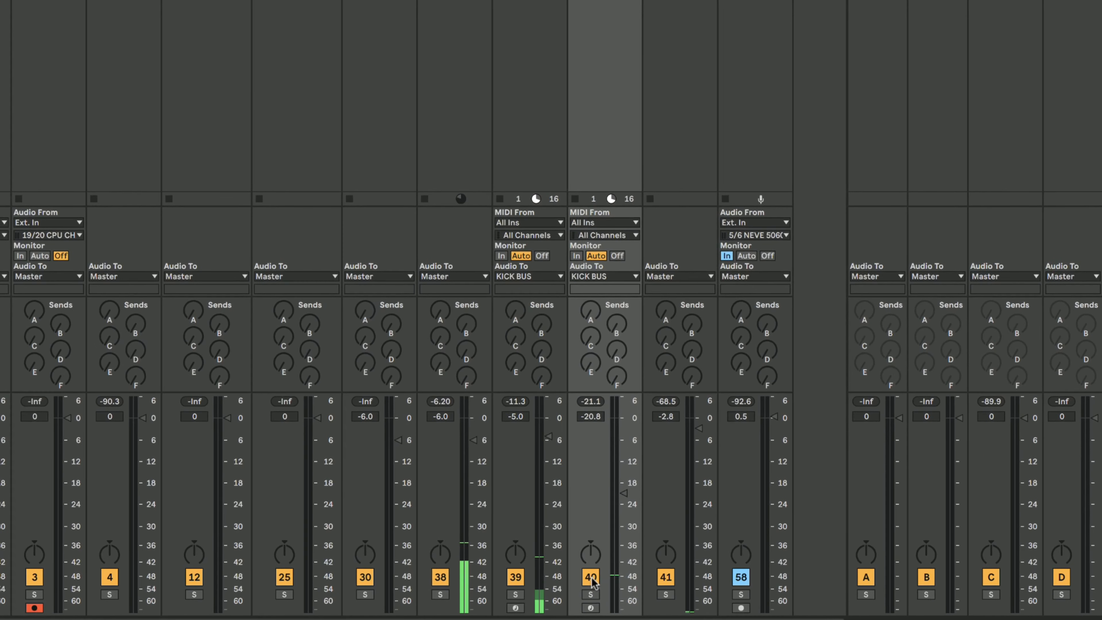
click(592, 579)
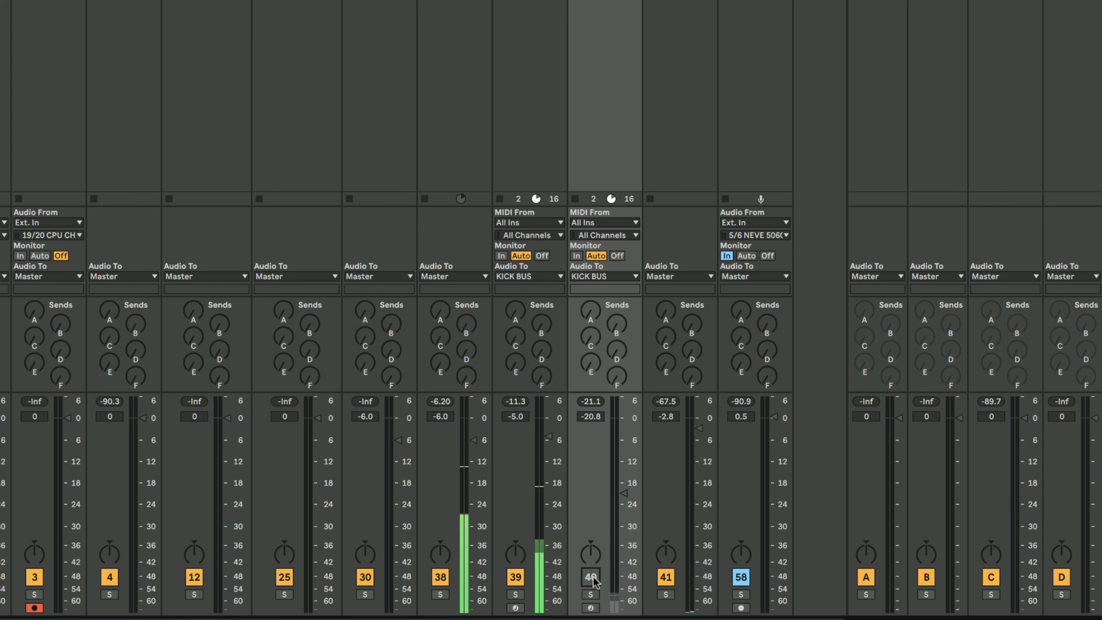
click(591, 579)
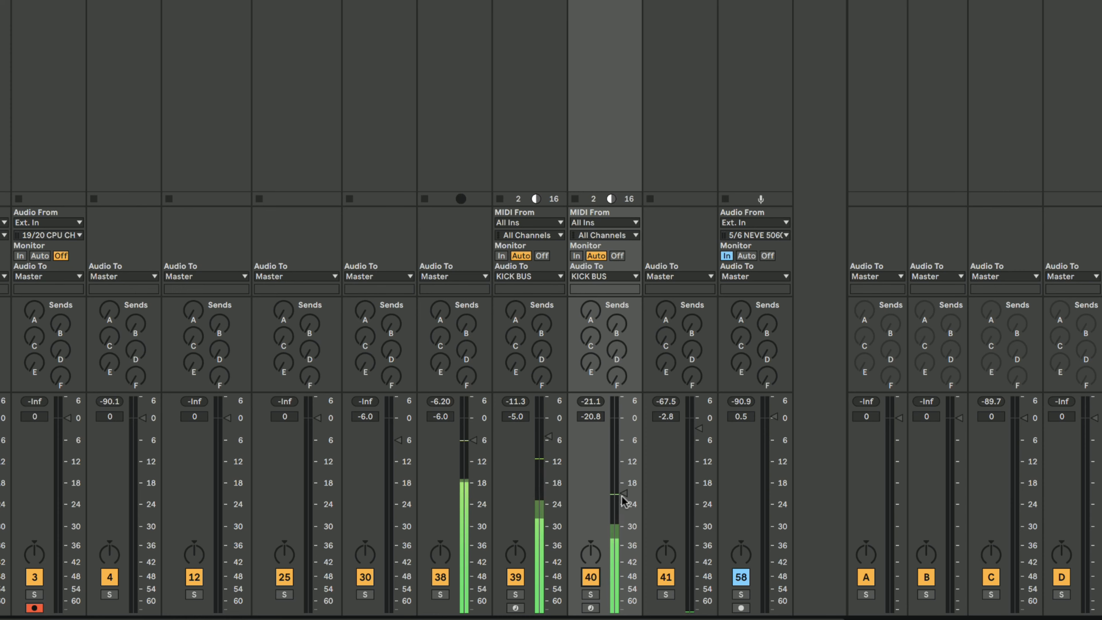
mouse_move(622, 497)
mouse_down()
mouse_move(624, 460)
mouse_move(623, 545)
mouse_move(624, 492)
mouse_up()
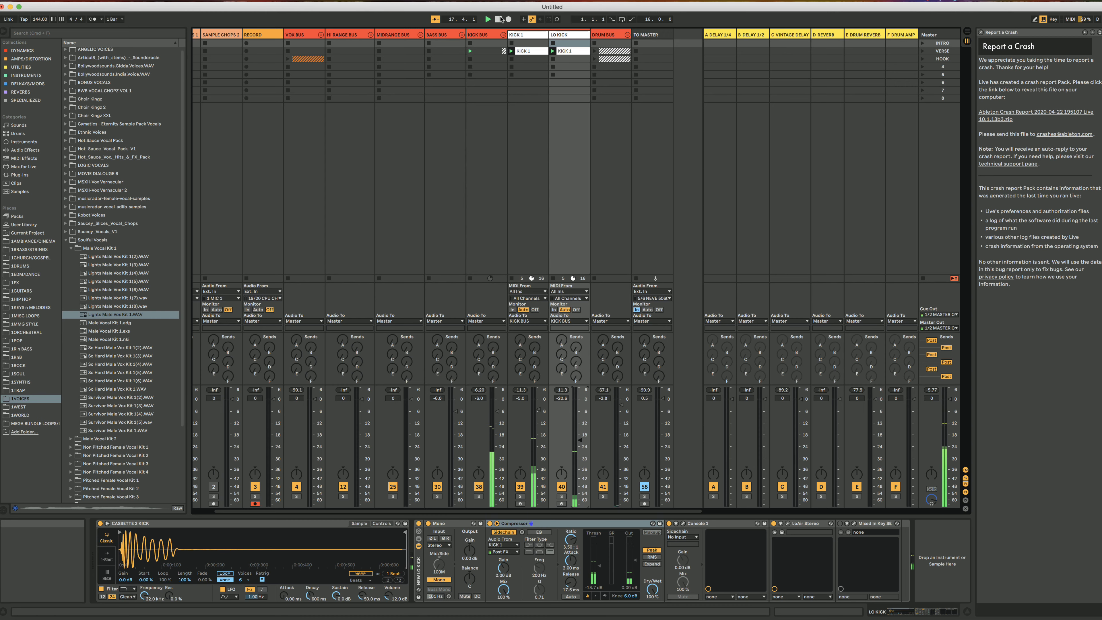
click(499, 19)
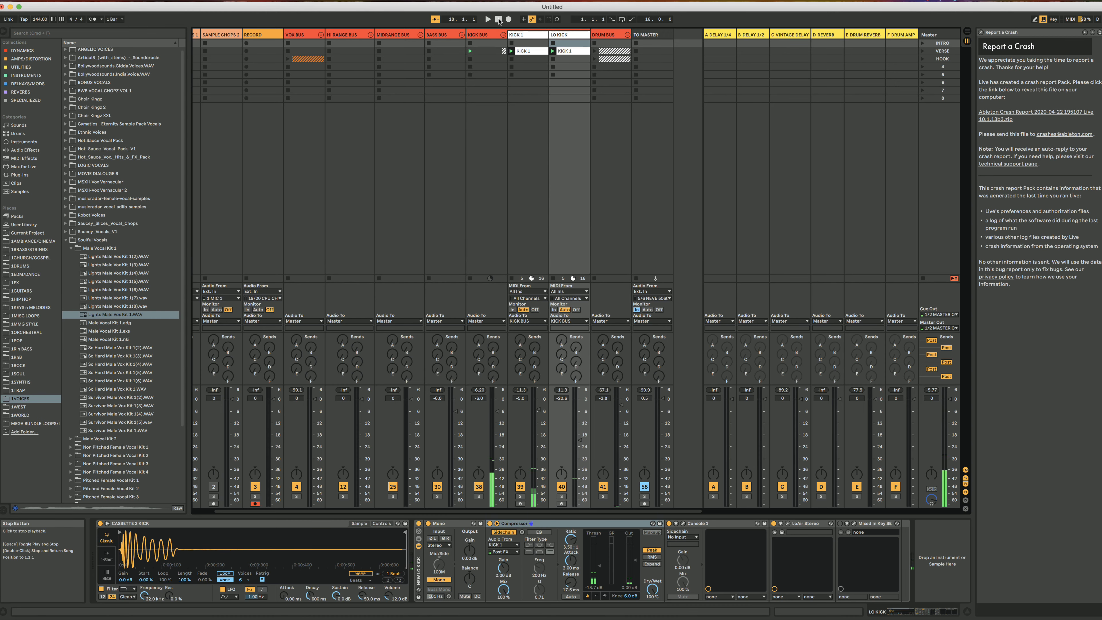
Step: Fold the KICK BUS group and review the effect chains of the DRUM BUS and its nested SNARE BUS and HAT BUS
click(503, 35)
click(560, 32)
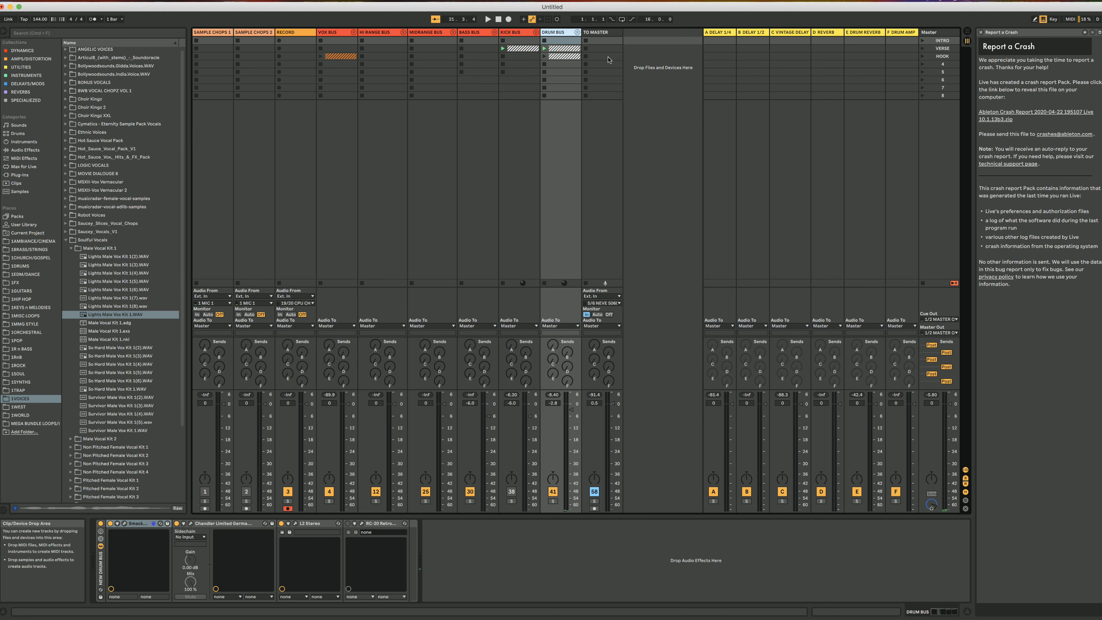
click(578, 34)
click(601, 36)
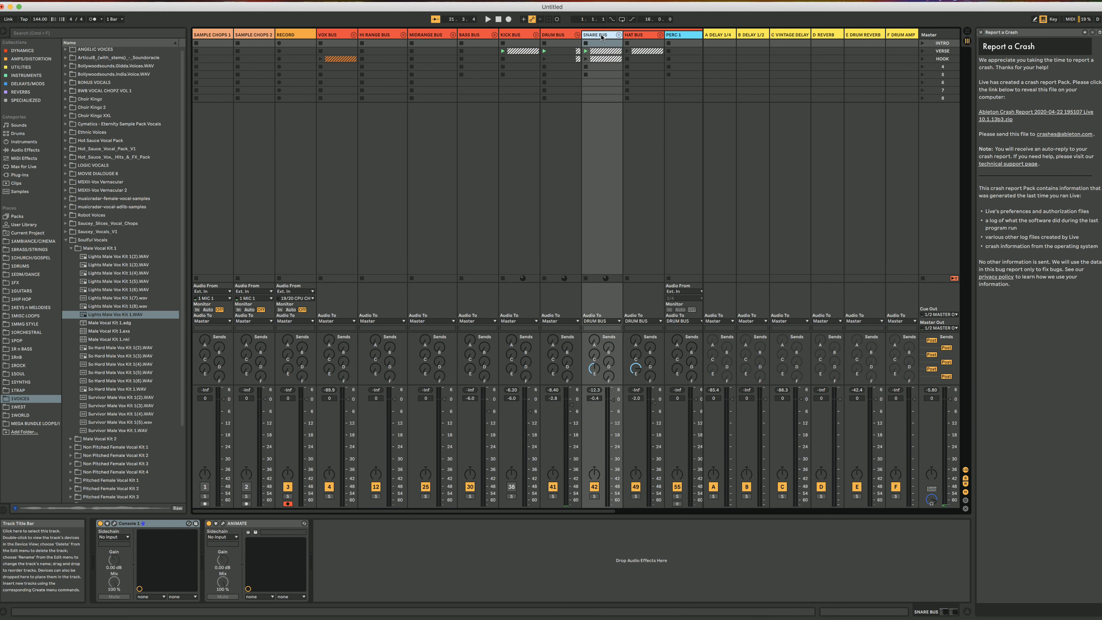
click(649, 38)
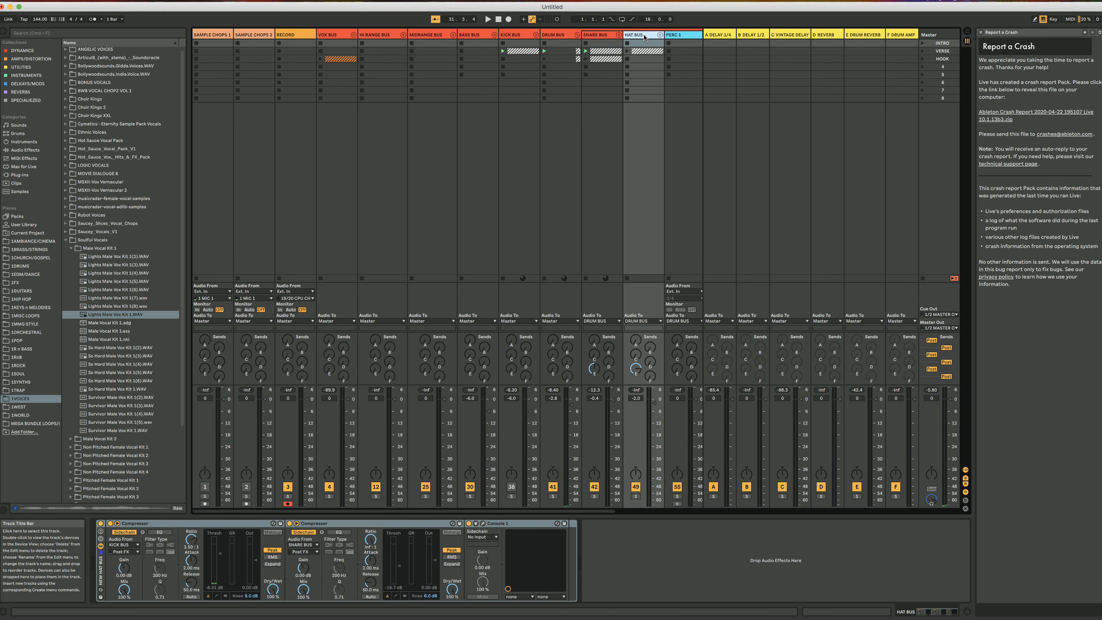
Step: Unfold the SNARE BUS group and look through its snare, clap and audition tracks
click(618, 35)
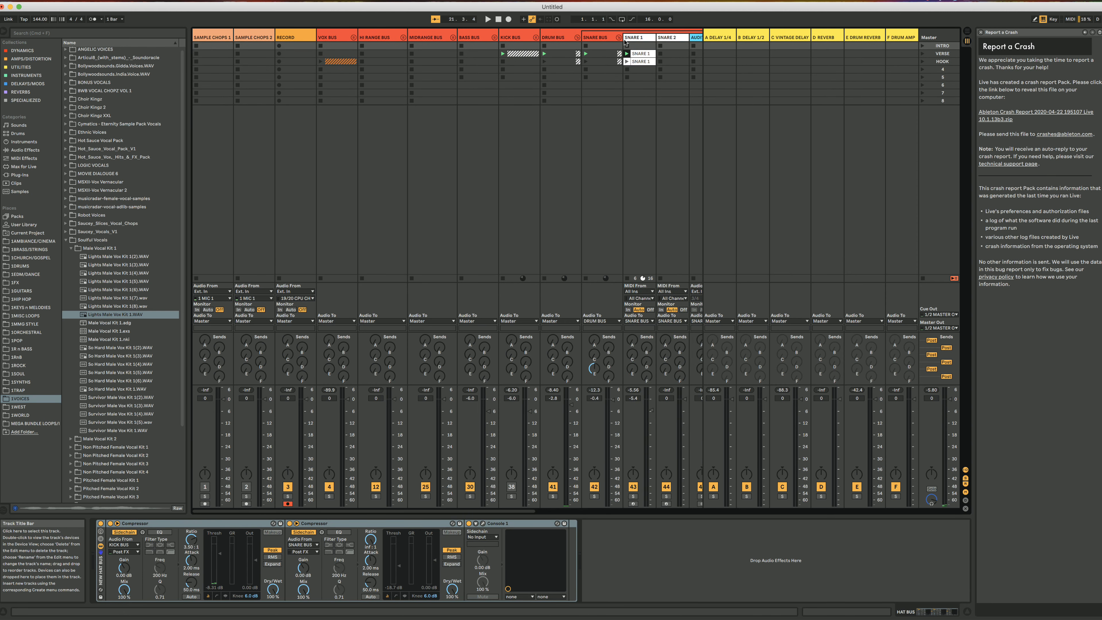
scroll(625, 42, right, 3)
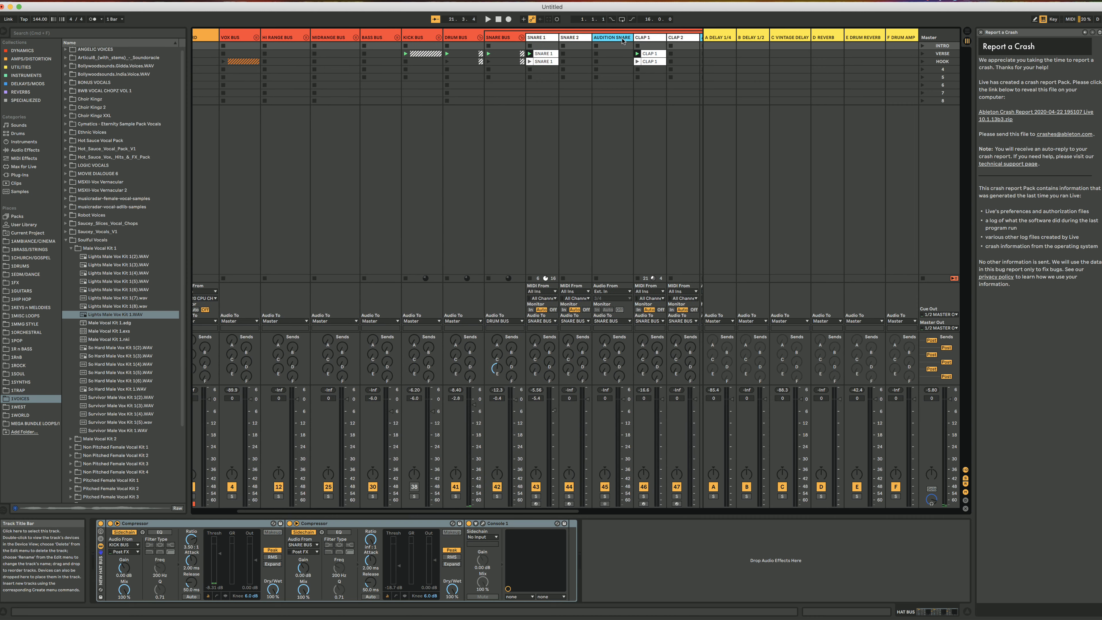
scroll(622, 40, right, 4)
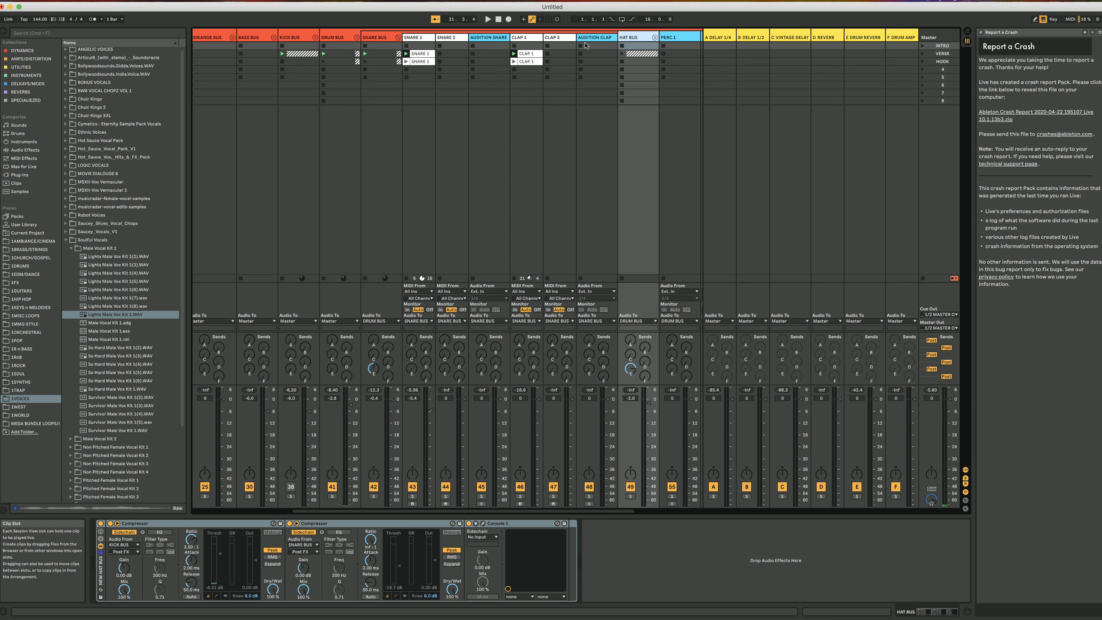
scroll(549, 41, right, 4)
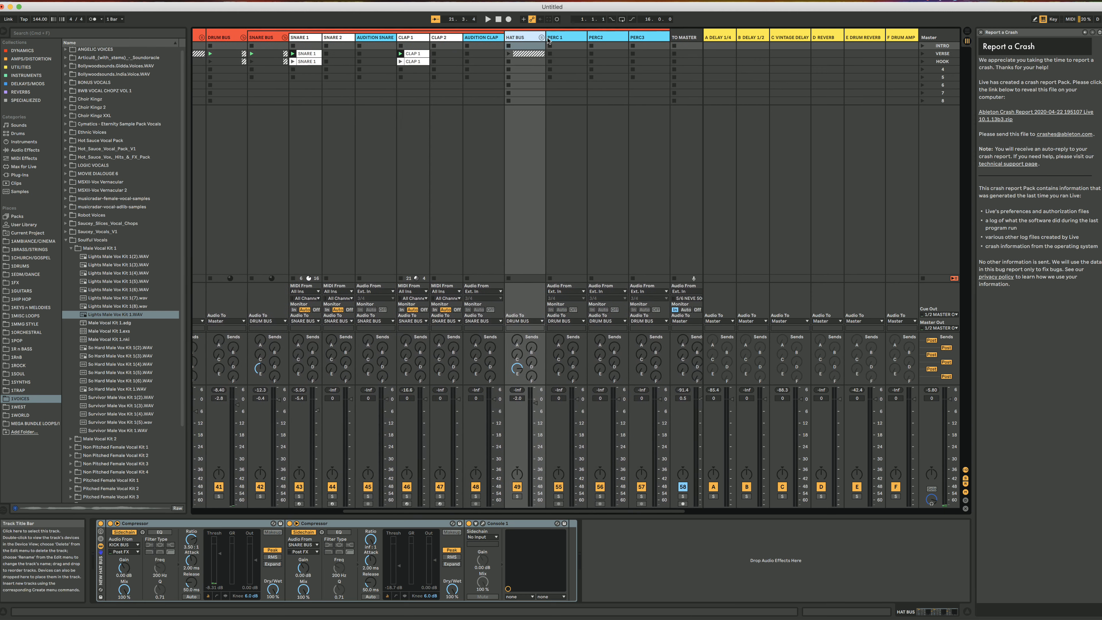
Step: Look through the hat tracks inside the HAT BUS group, fold it again, and show the percussion tracks' device chains
click(542, 38)
scroll(574, 41, right, 3)
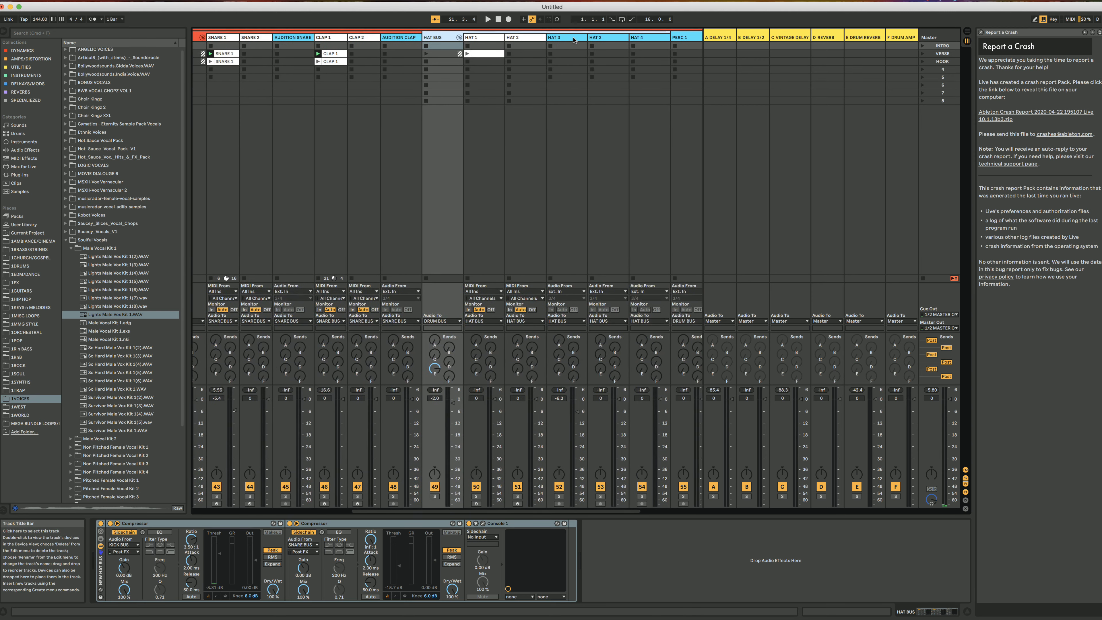
scroll(574, 41, right, 3)
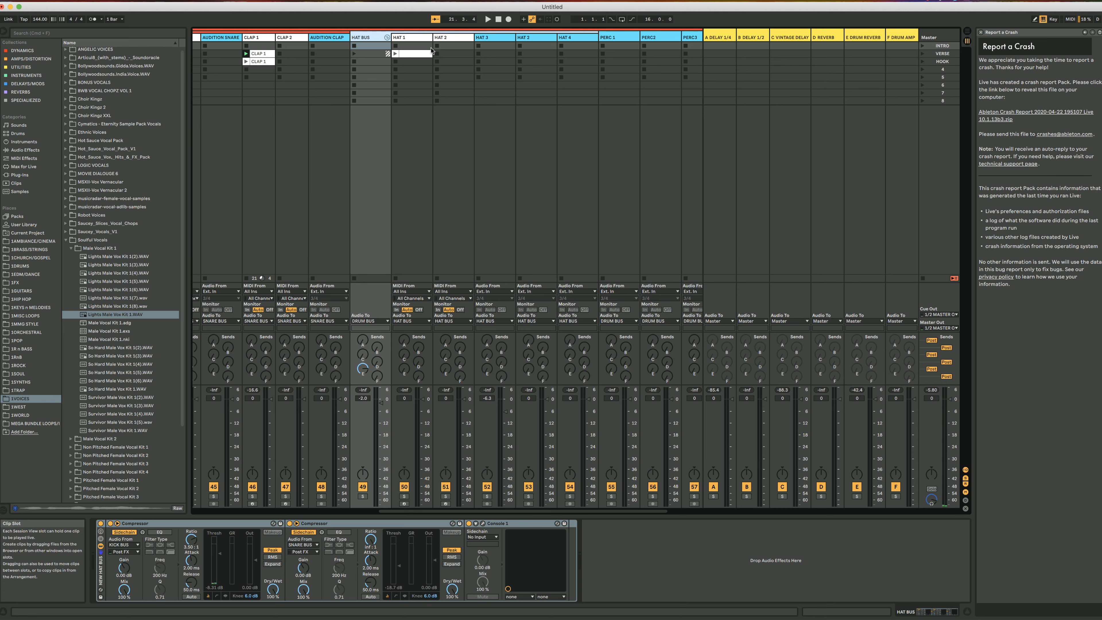
click(386, 38)
click(518, 38)
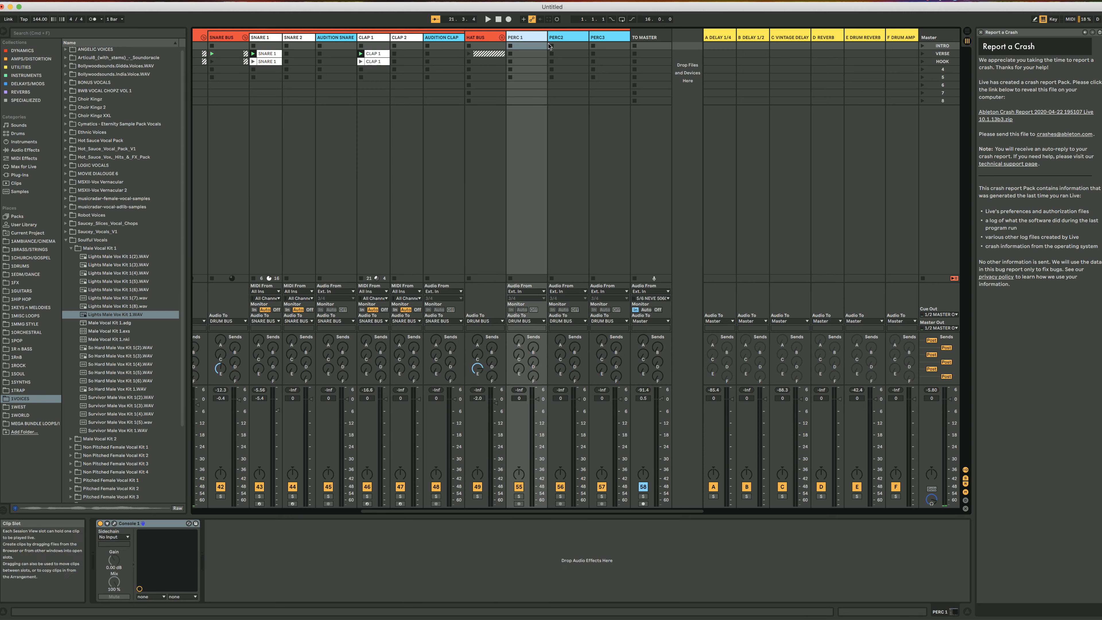
click(564, 38)
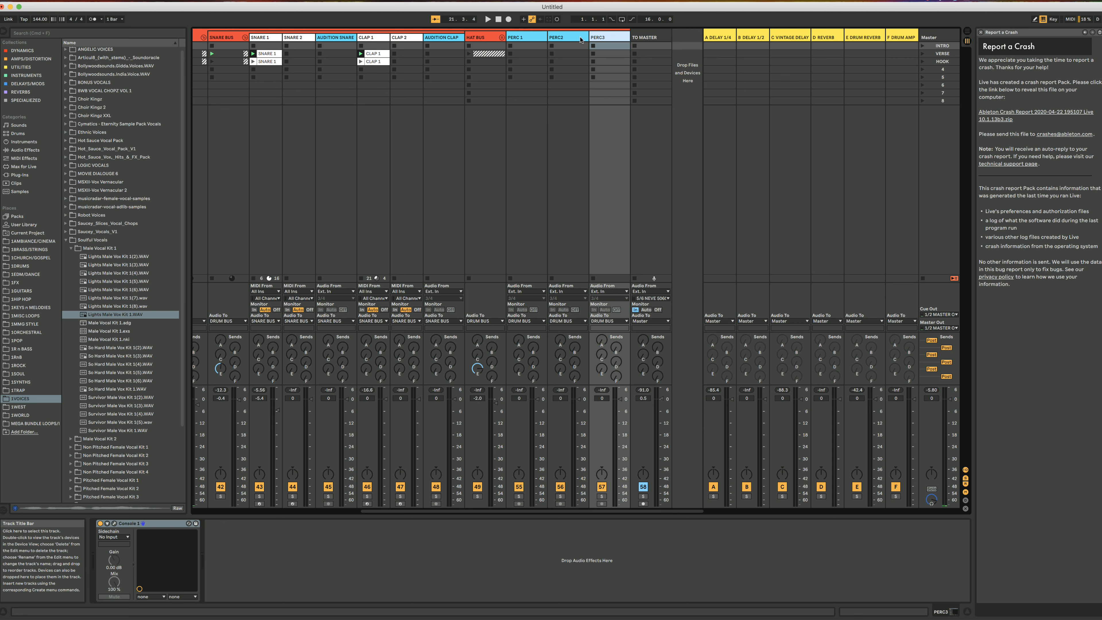
Step: View the Mixed In Key SE plug-in interface on the SNARE 1 track and close it
click(266, 39)
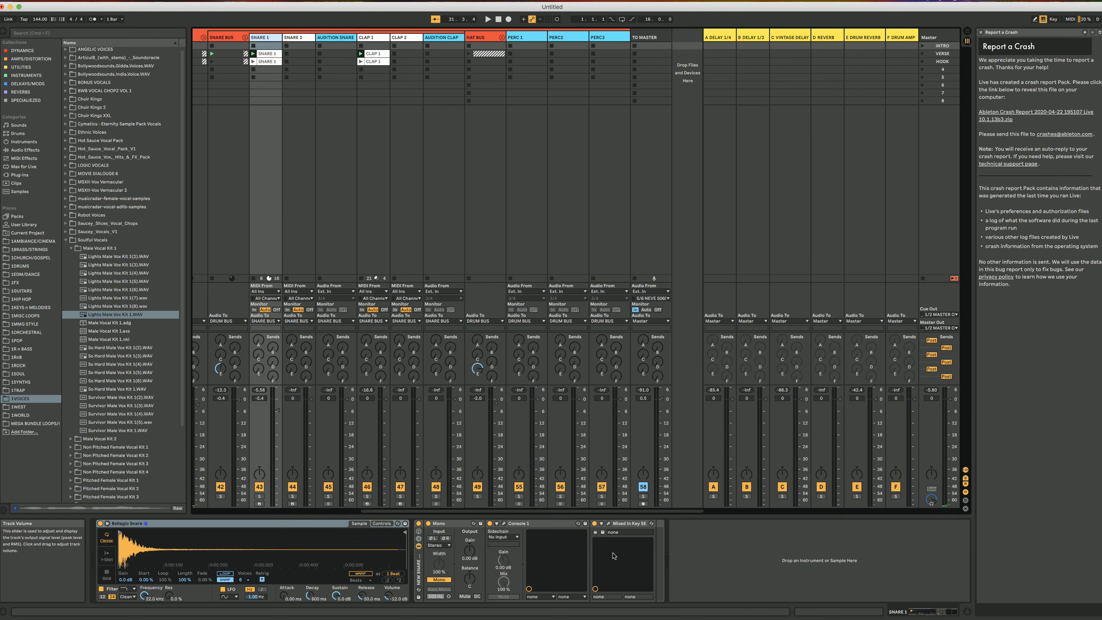
click(609, 524)
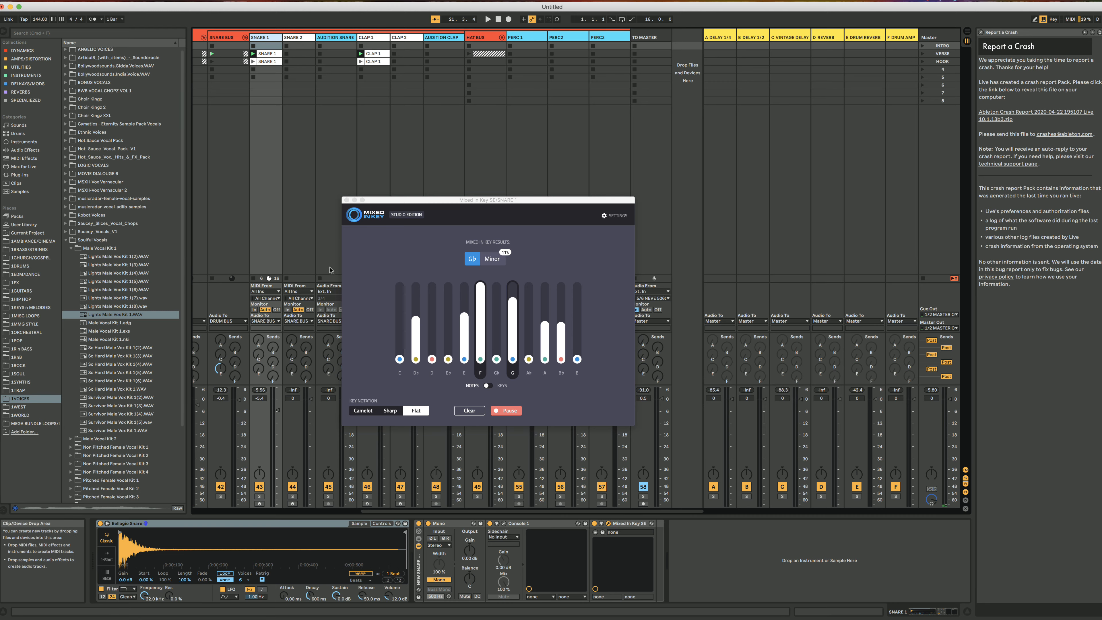
click(346, 200)
Step: Select the HAT BUS to show its two sidechained Compressors, and view and close its Console 1 interface
click(497, 43)
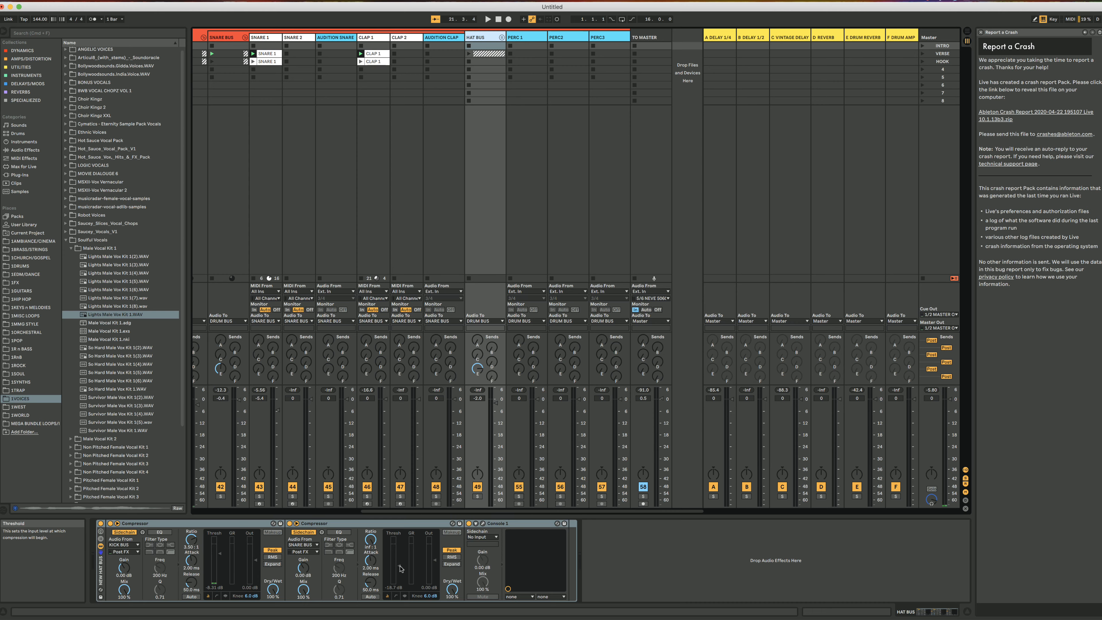
click(483, 524)
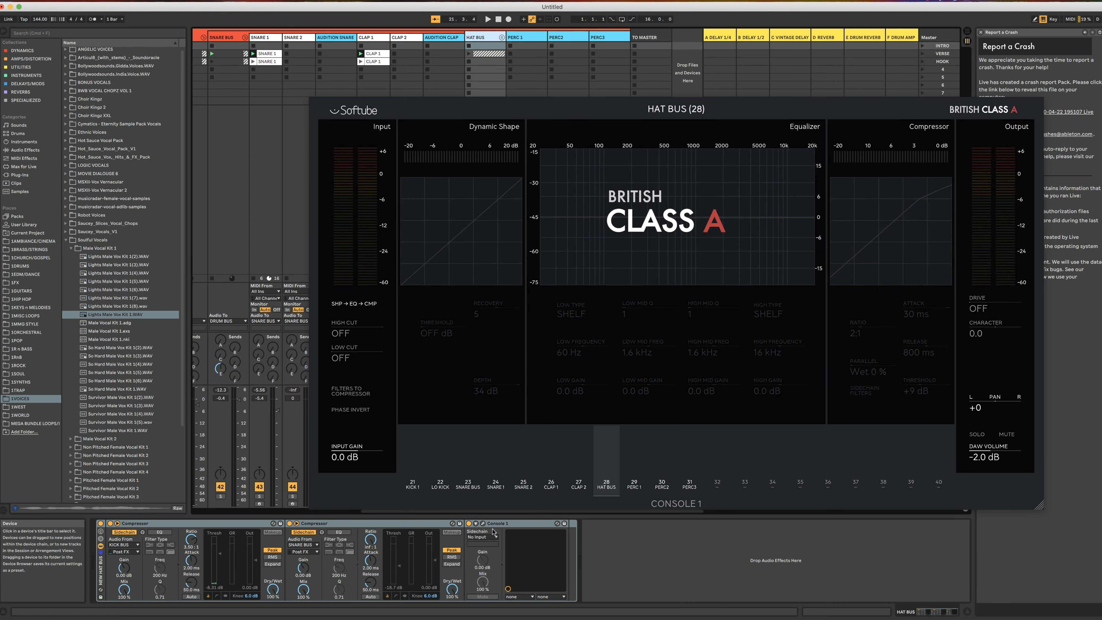
click(343, 119)
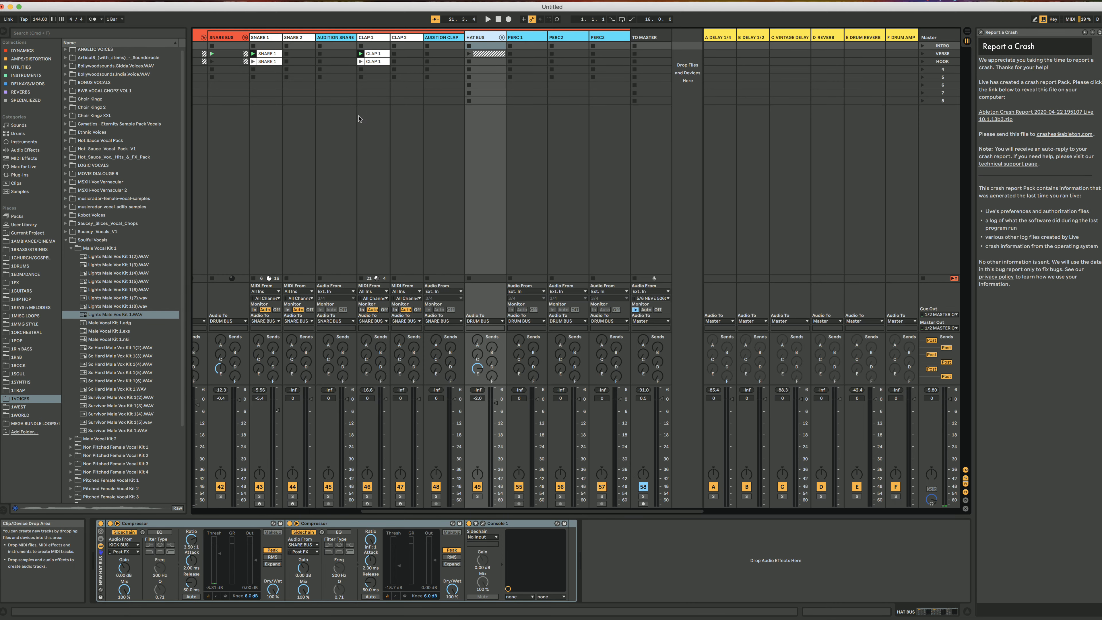
Step: Fold the DRUM BUS group and select the TO MASTER track to show its device chain
scroll(452, 73, left, 4)
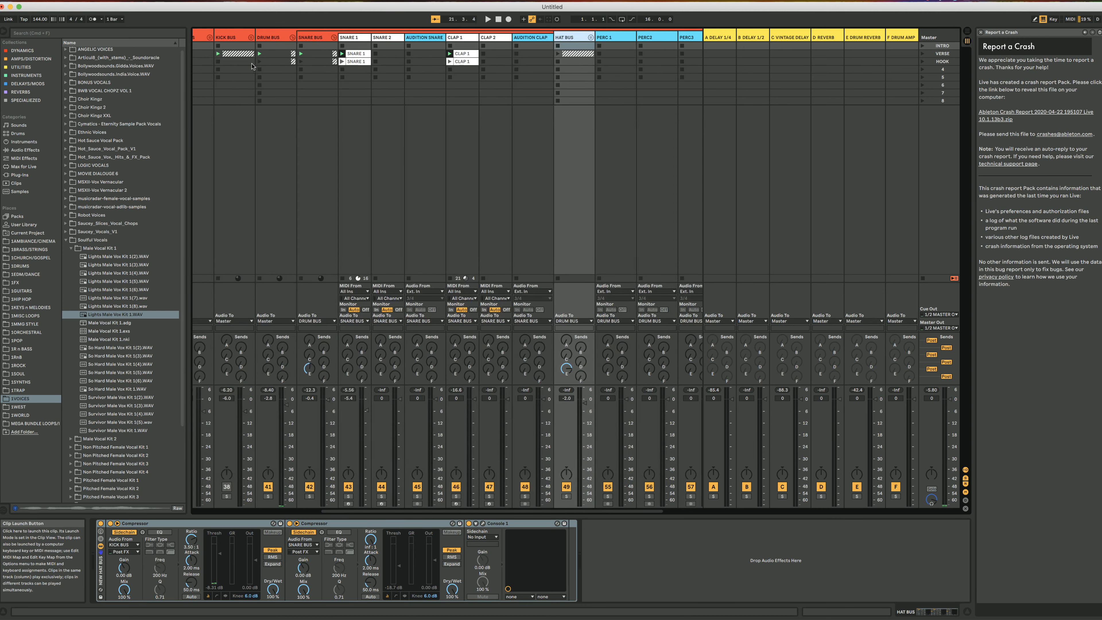
click(292, 37)
click(612, 33)
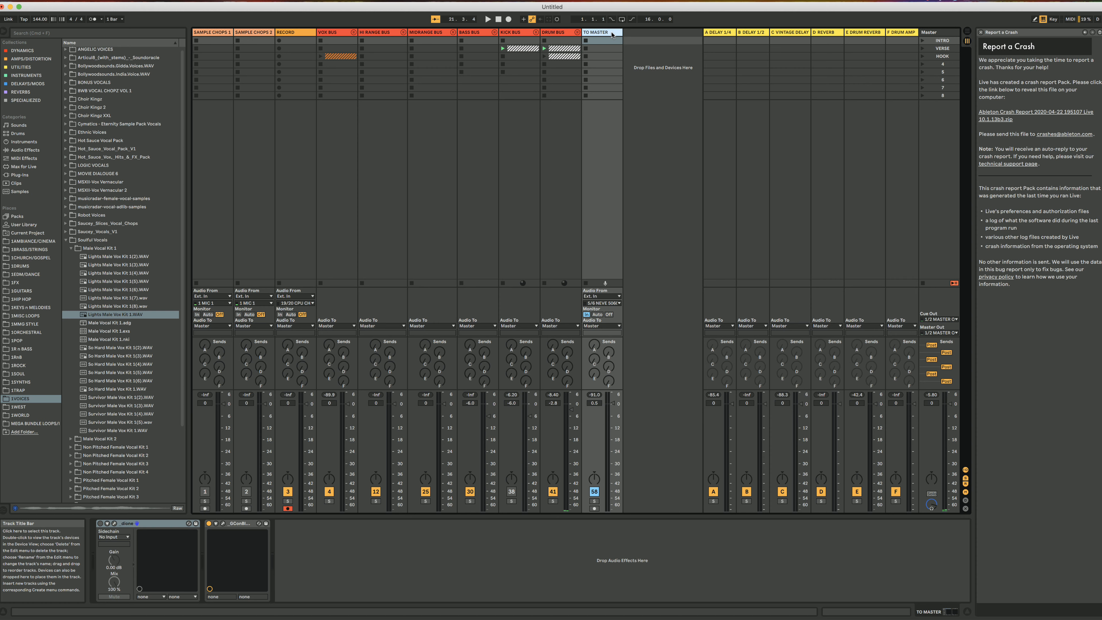
Step: View and close the EchoBoy interfaces on the A DELAY 1/4 and B DELAY 1/2 return tracks
click(729, 33)
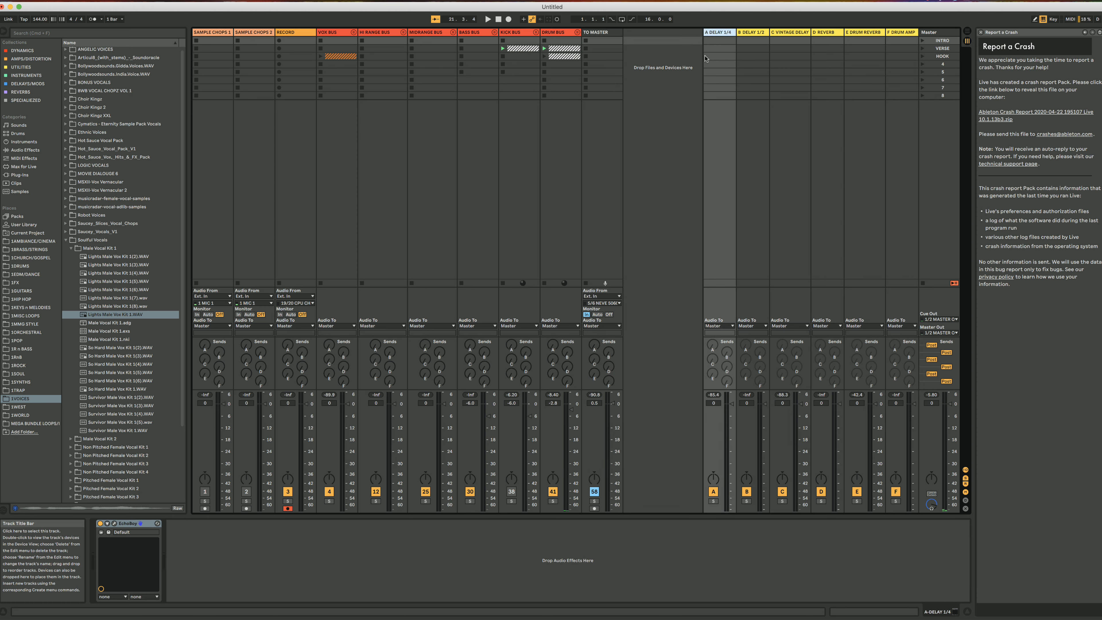
click(116, 523)
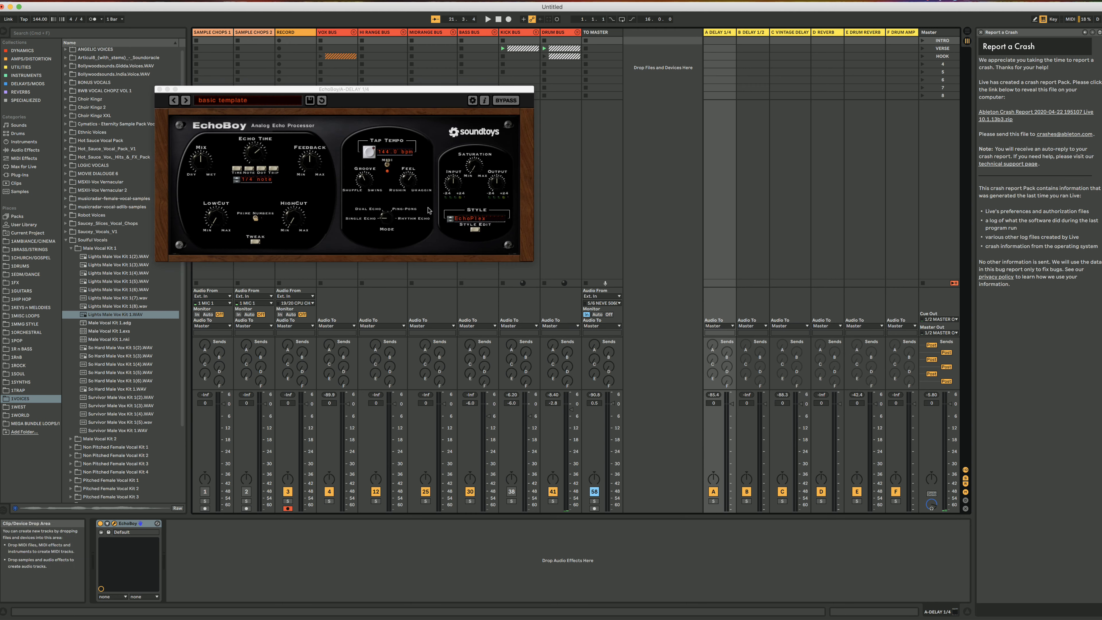
click(160, 89)
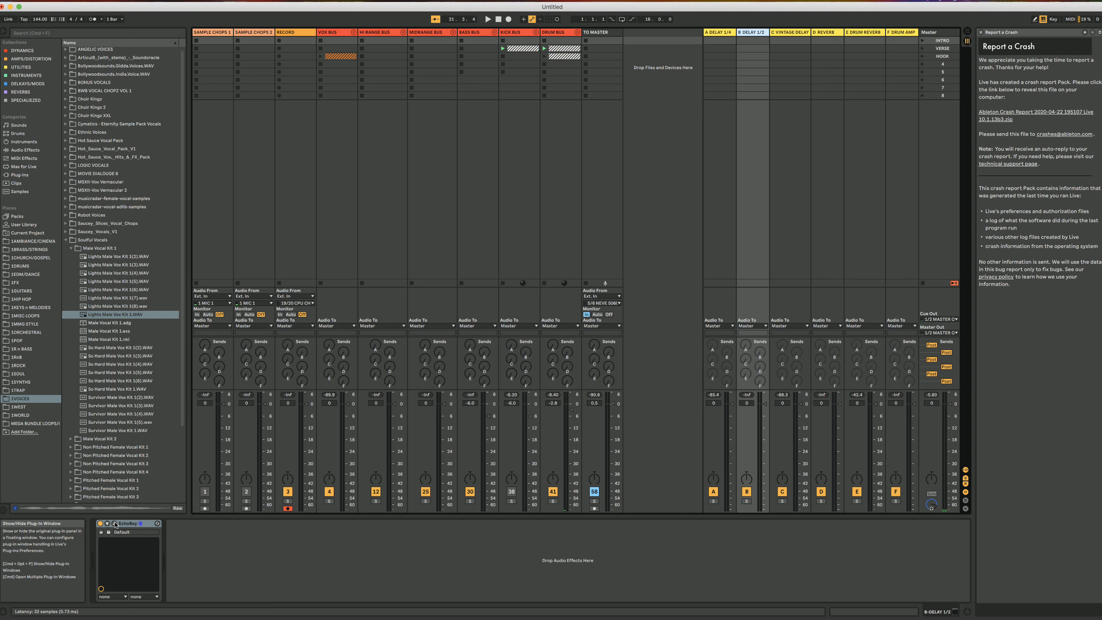
click(115, 524)
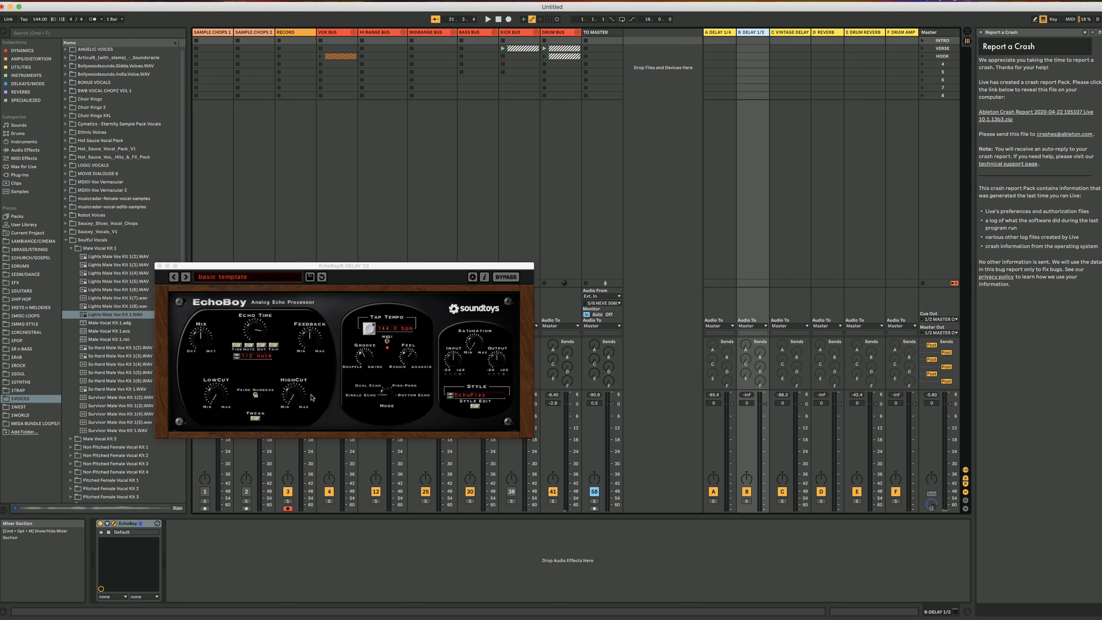
click(159, 266)
Step: Select the C VINTAGE DELAY return track, then view and close its ValhallaDelay interface
click(798, 33)
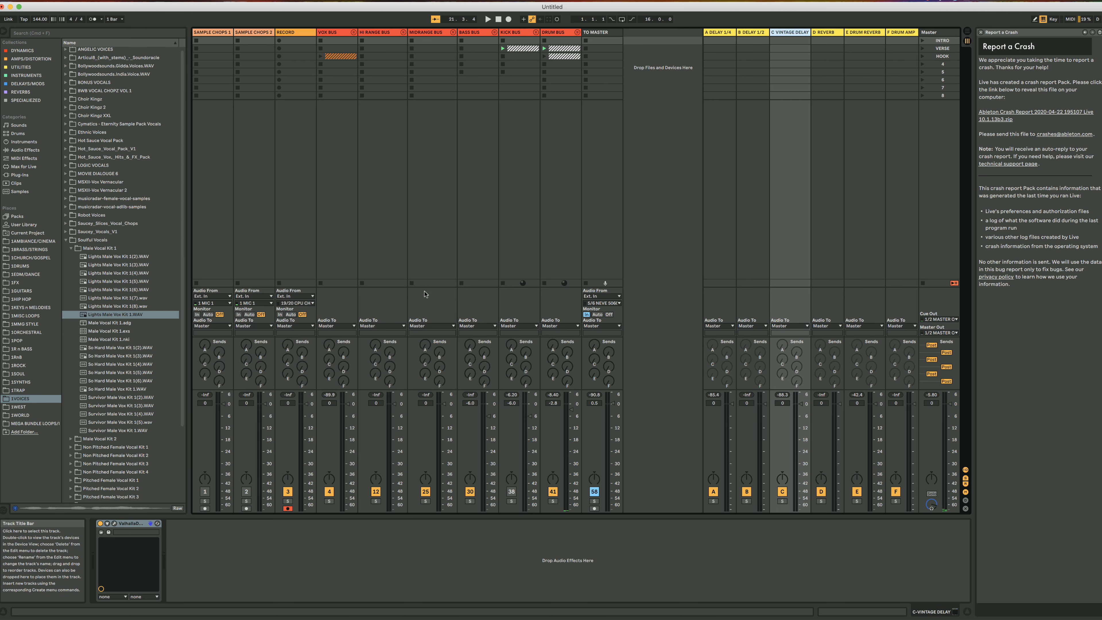
click(116, 524)
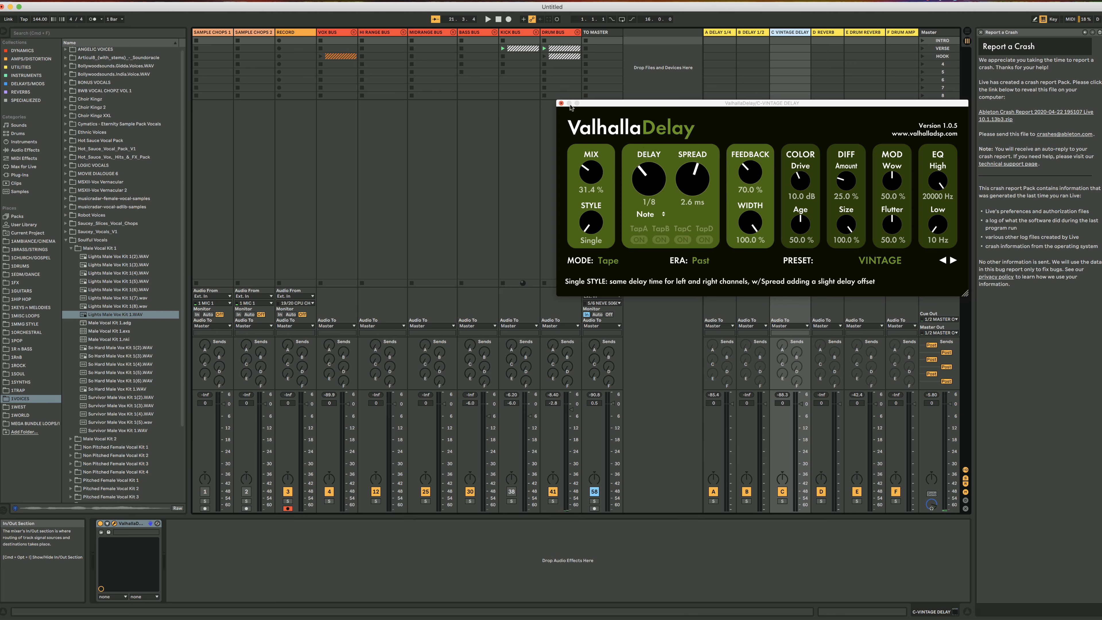
click(561, 103)
Step: View and close the Megaverb interface on the D REVERB return and the UAD Lexicon interface on the E DRUM REVERB return
click(841, 66)
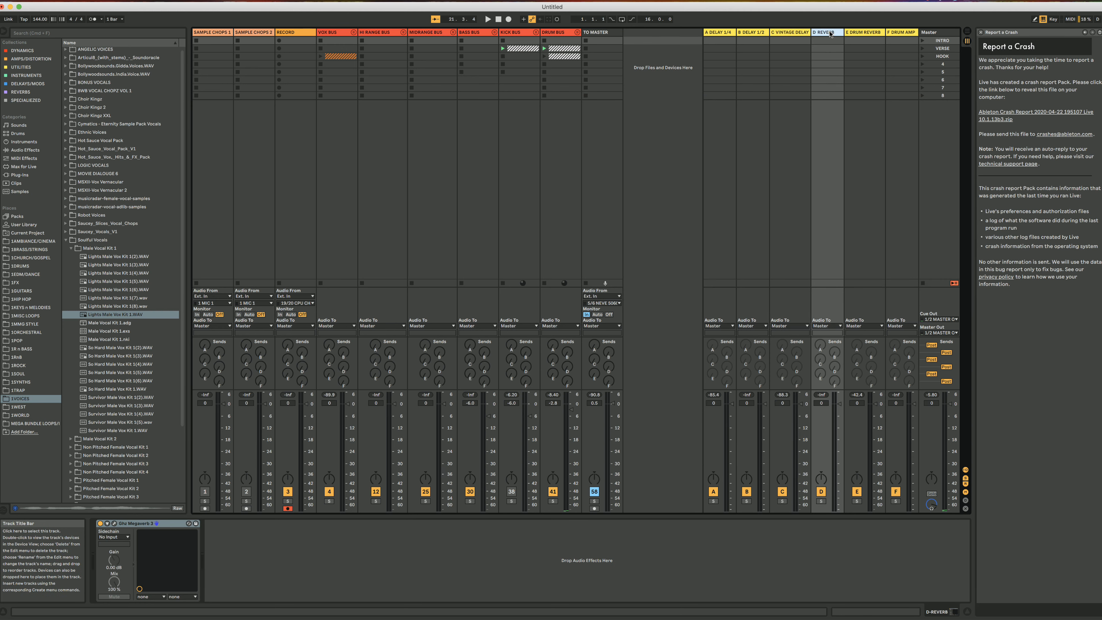
click(115, 525)
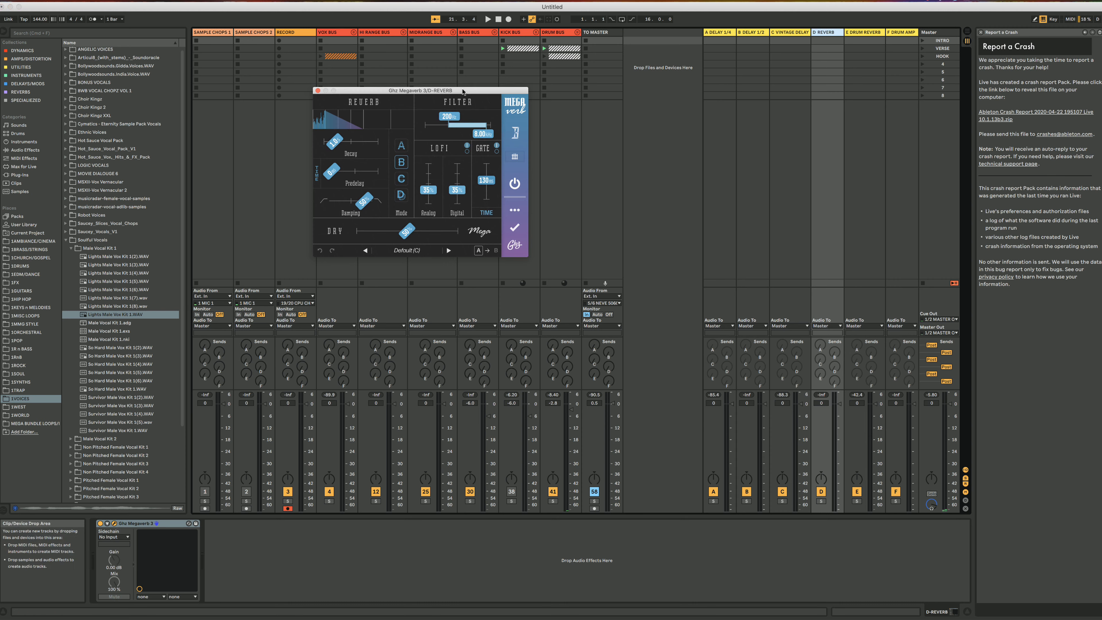
click(318, 91)
key(Right)
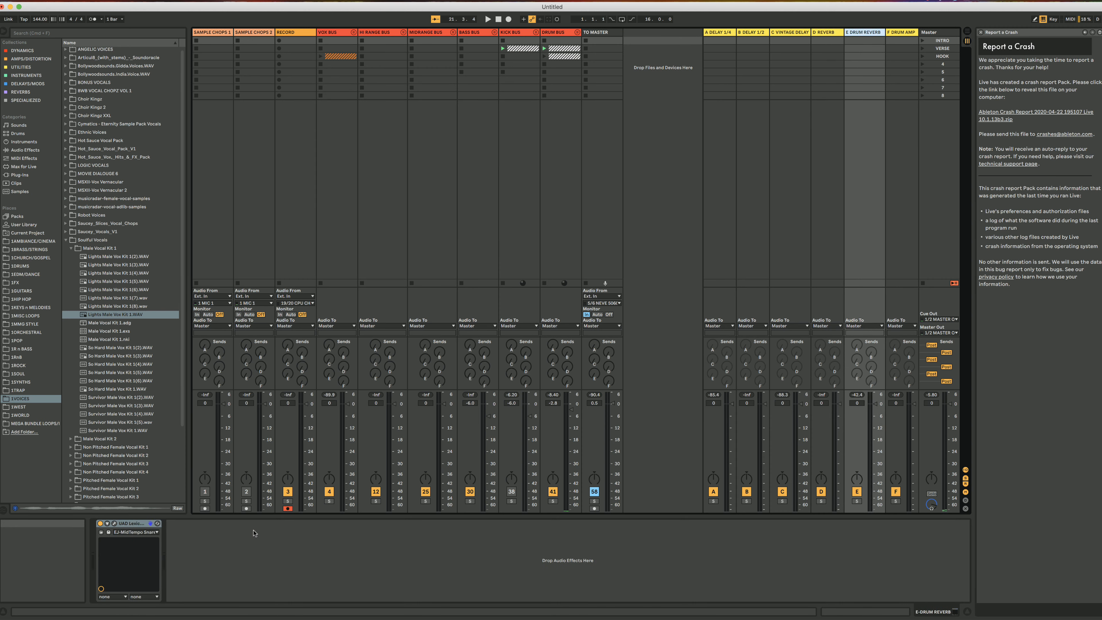
click(114, 523)
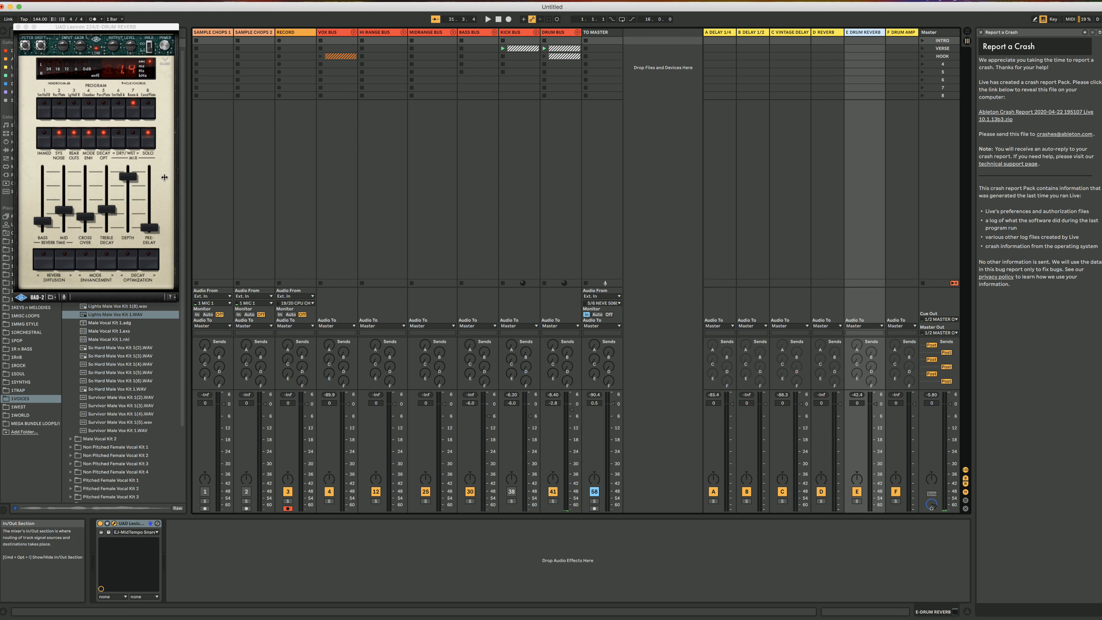
click(18, 27)
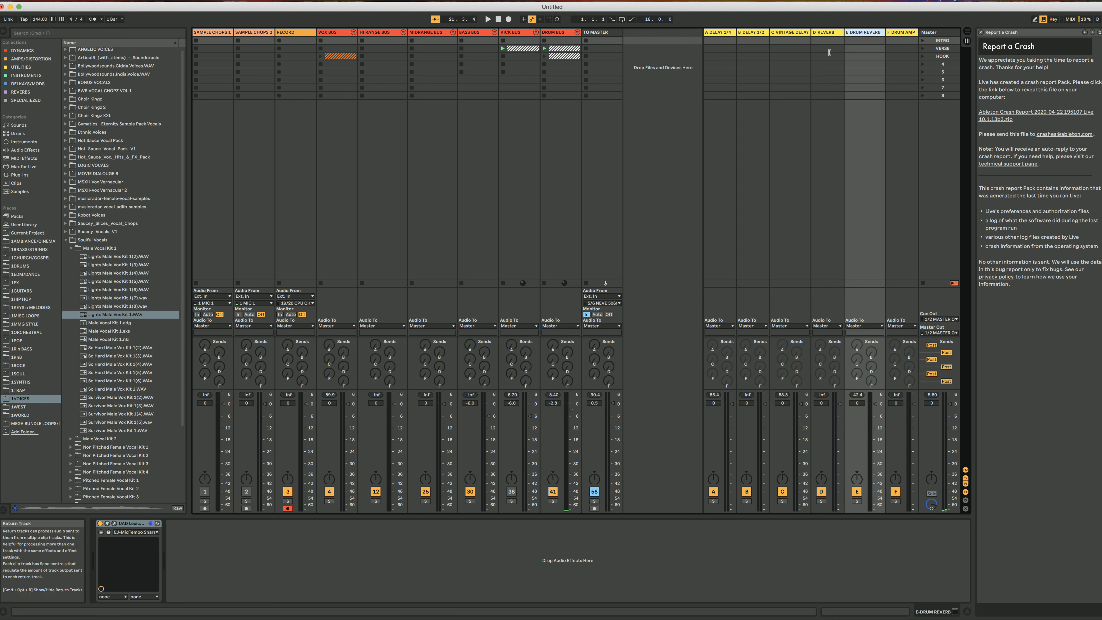
Step: Select the F DRUM AMP return track, then view and close its UAD Ampeg amp interface
key(Right)
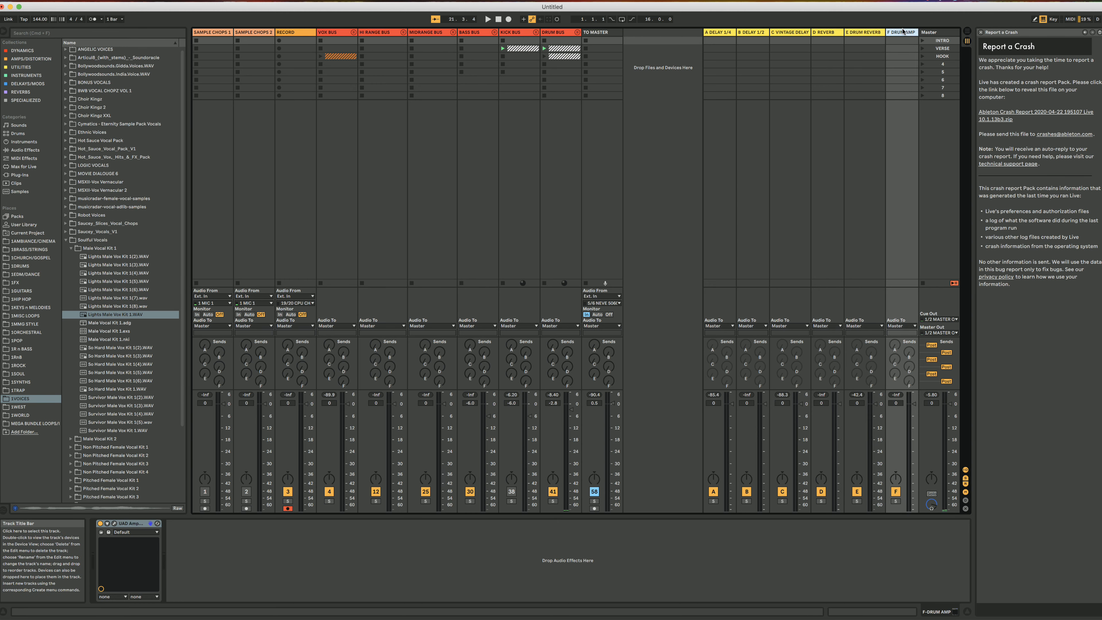
click(114, 524)
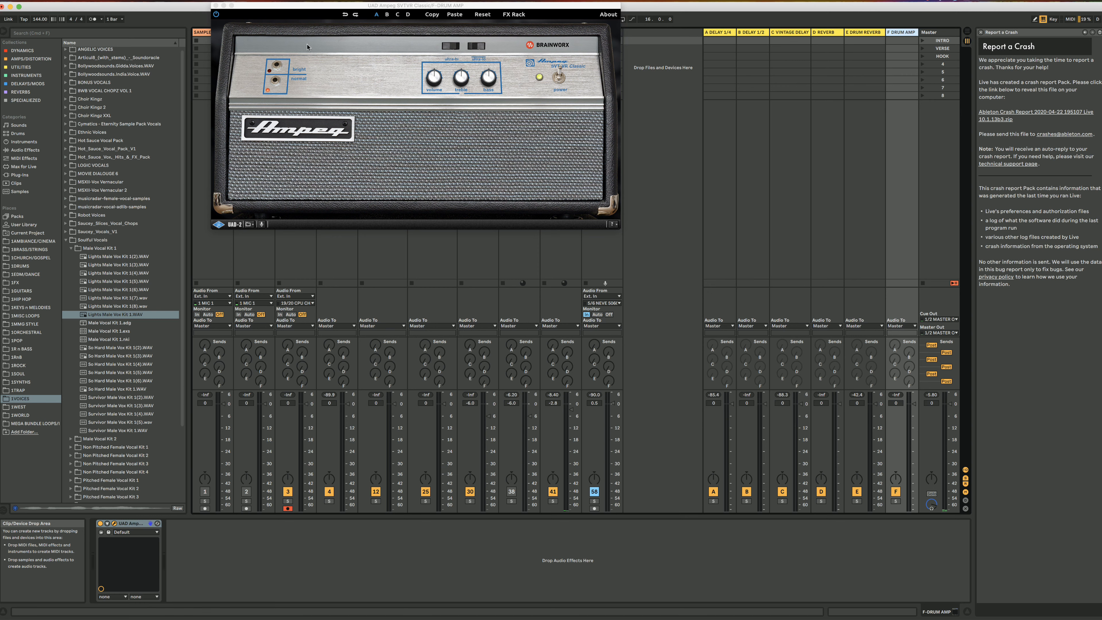
click(216, 6)
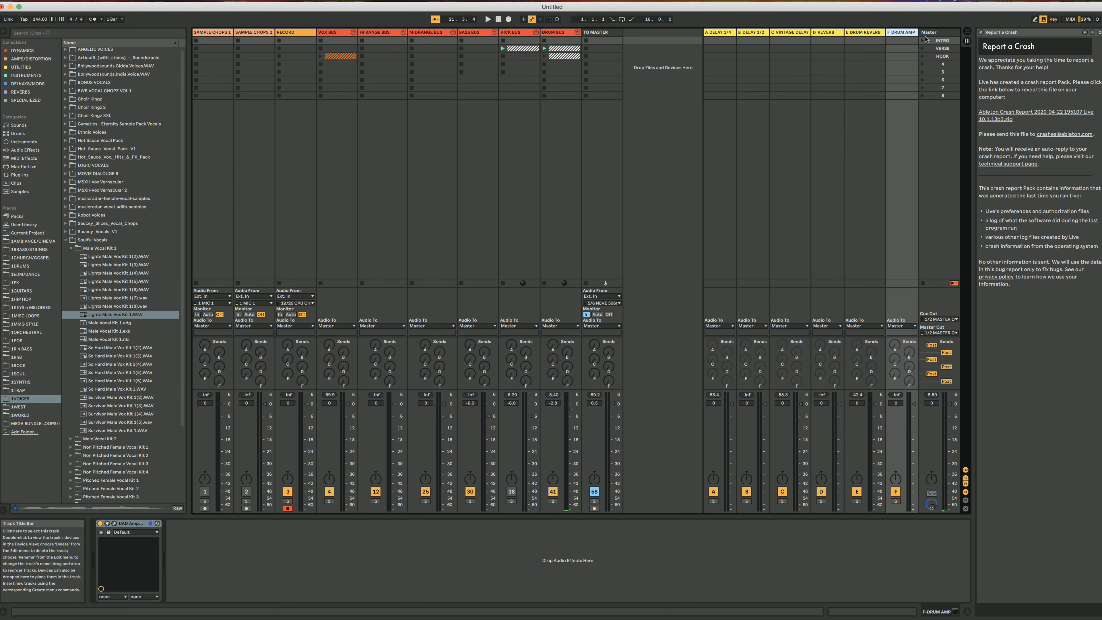
Step: Show the Master track's device chain and select its two Looperator devices and HalfTime one after another
key(Right)
key(Delete)
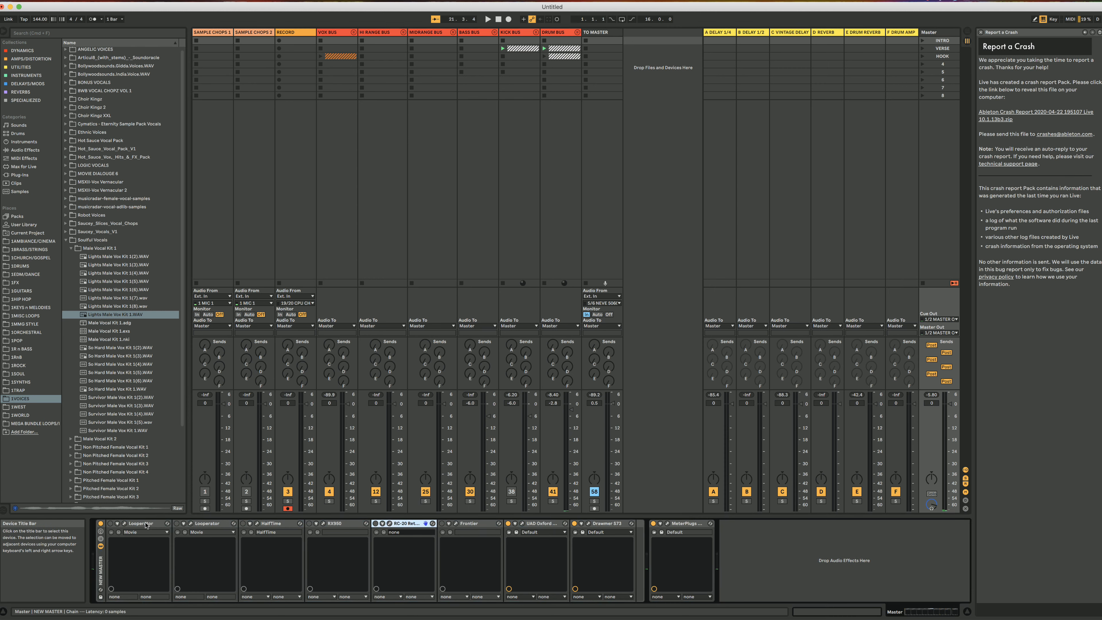
click(145, 524)
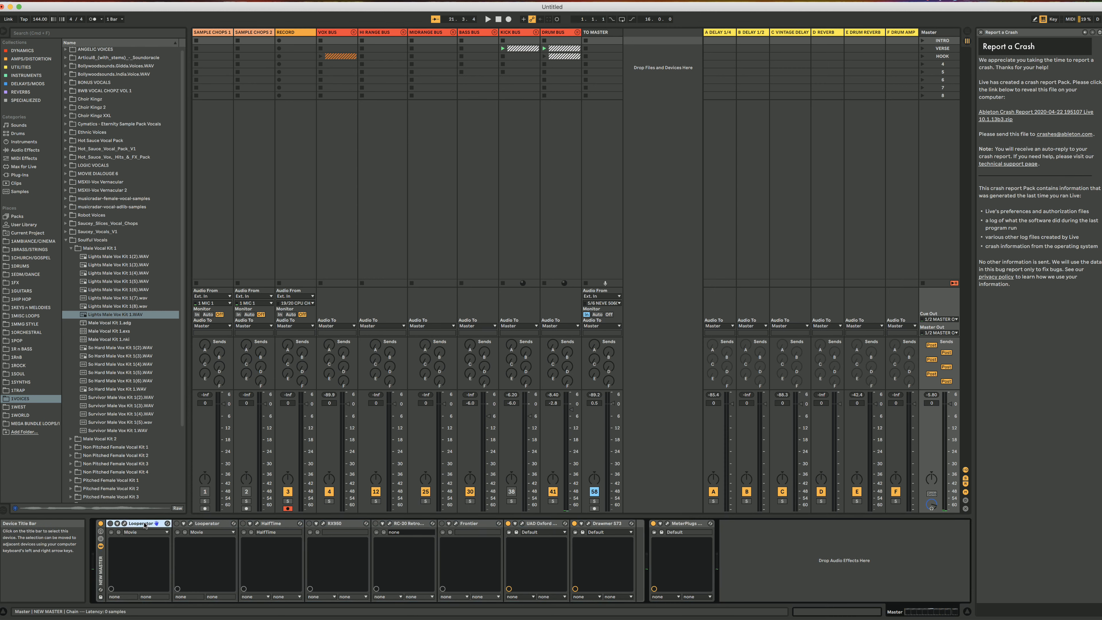
click(203, 524)
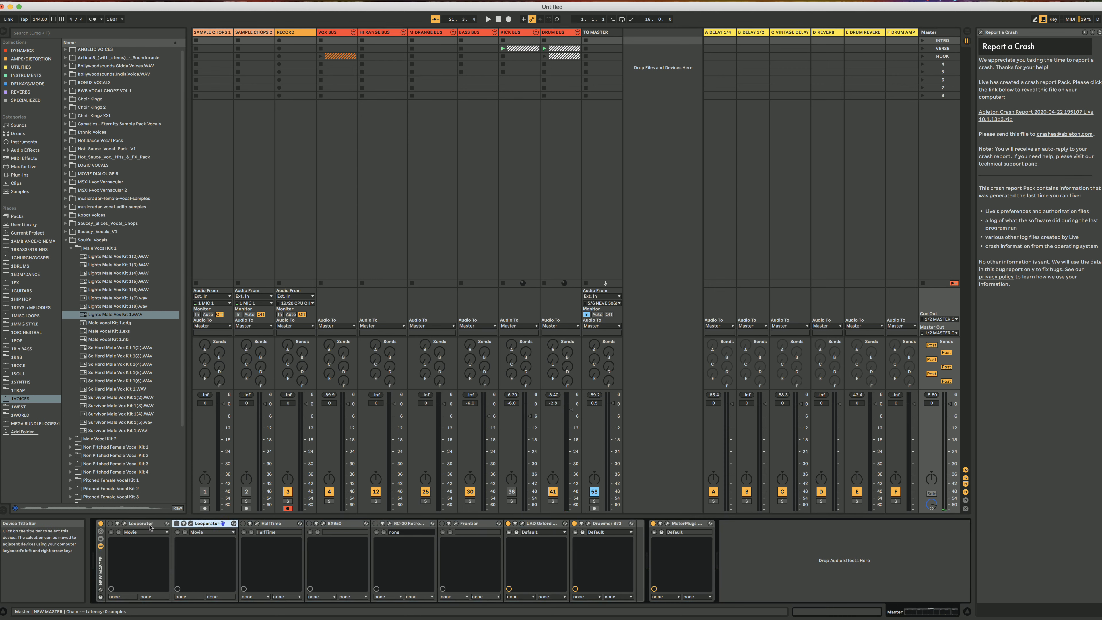
click(278, 524)
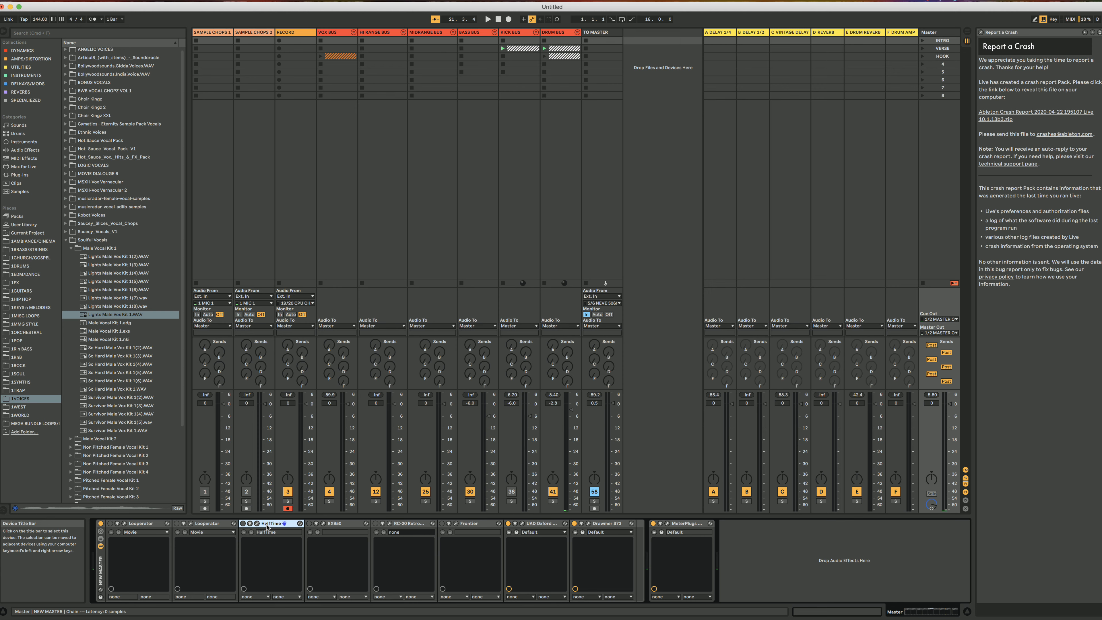
Step: View and close the RX950 and RC-20 Retro Color interfaces on the Master track
click(322, 524)
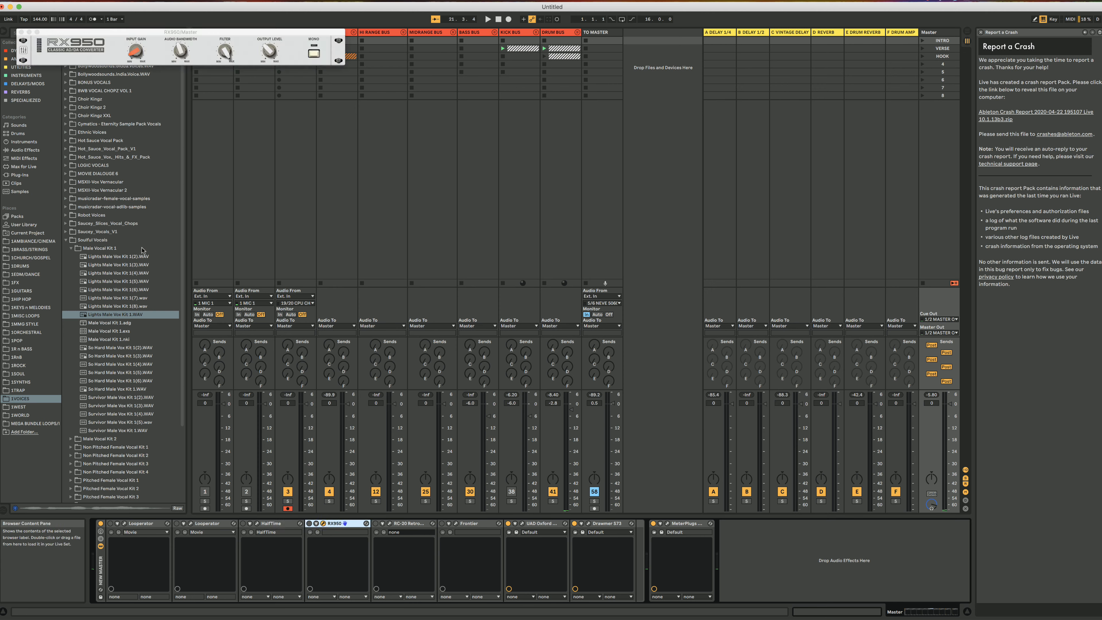
drag(162, 35, 496, 182)
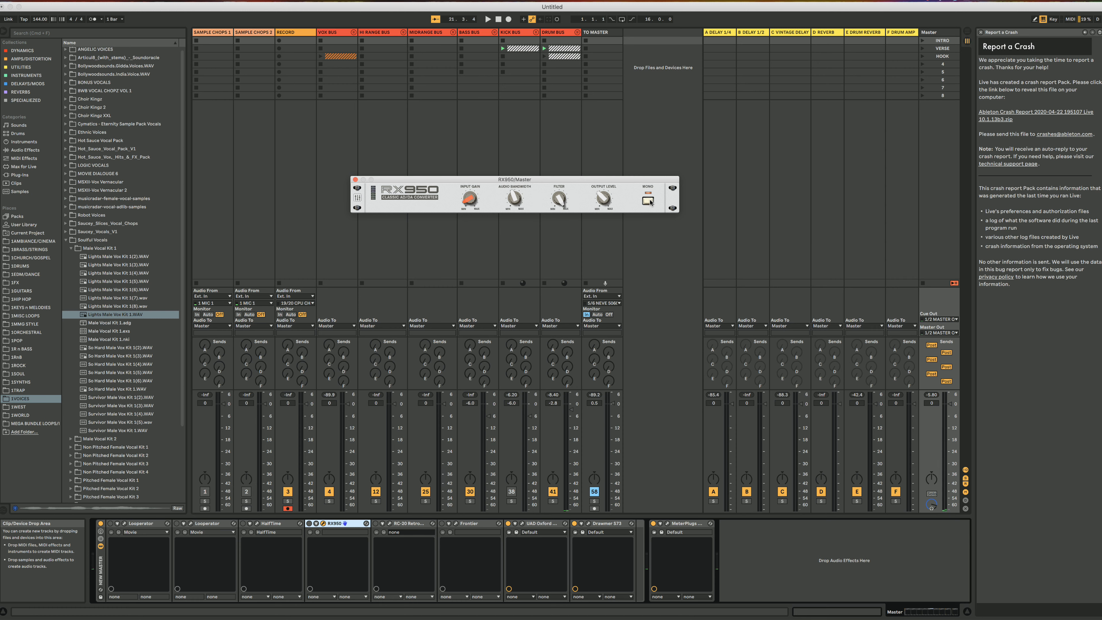
click(355, 179)
click(389, 523)
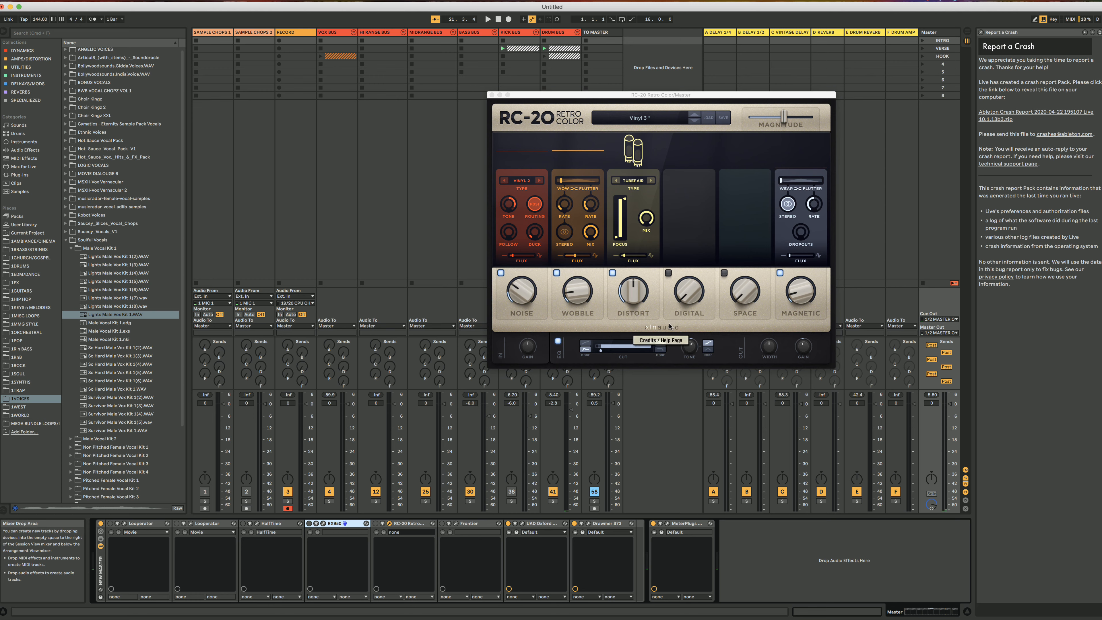
click(491, 95)
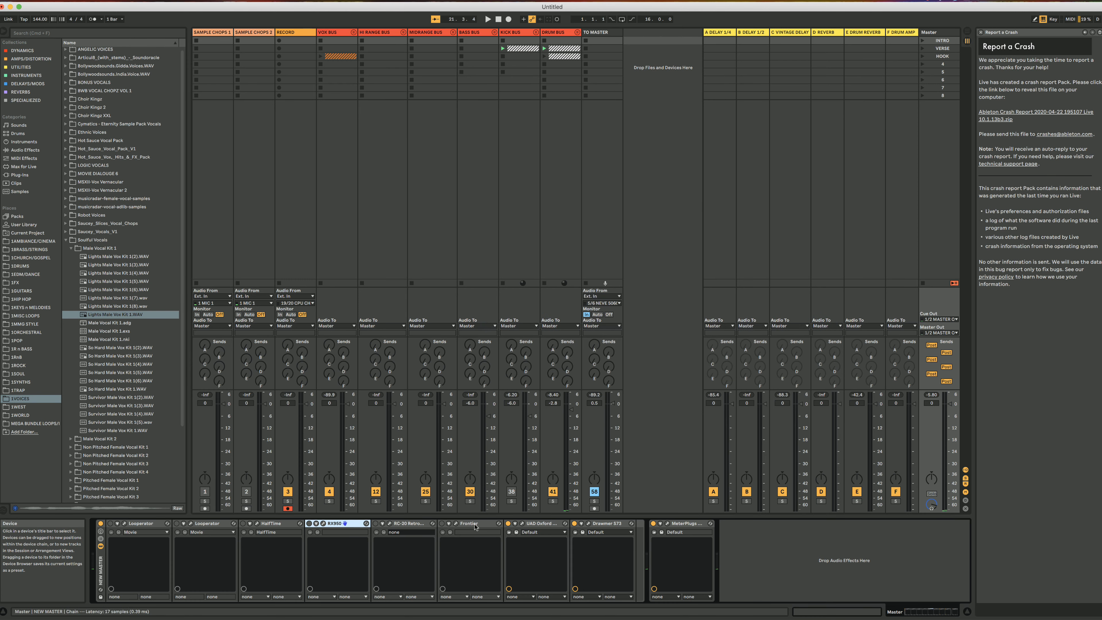
Step: View the Master track's Frontier limiter interface, moving its window over the session's clip area, and close it
click(487, 524)
click(455, 524)
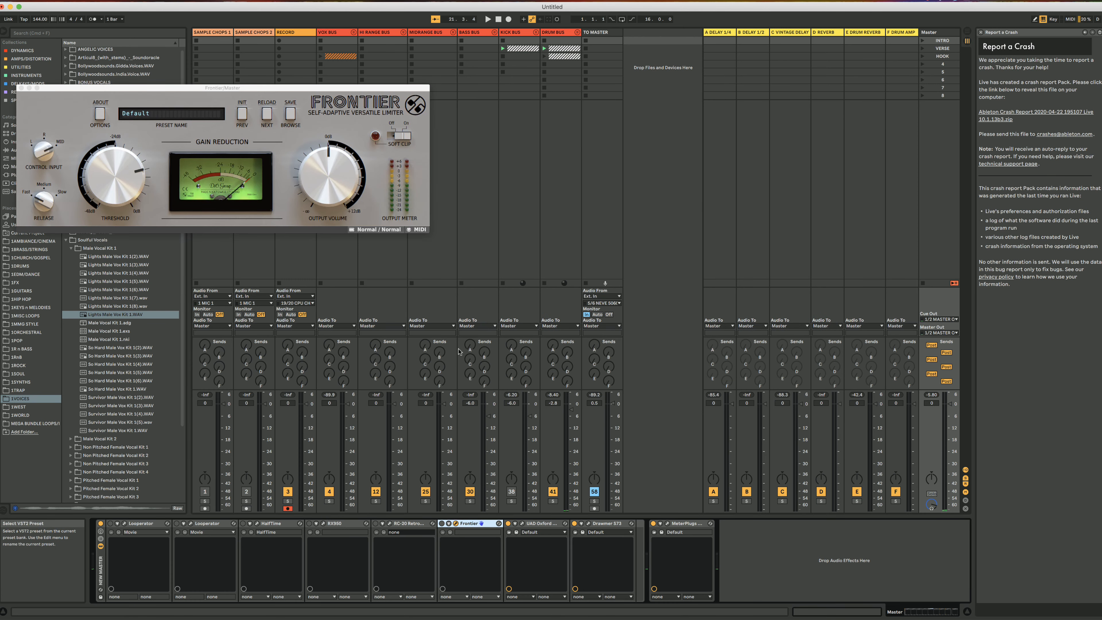
drag(329, 89, 607, 129)
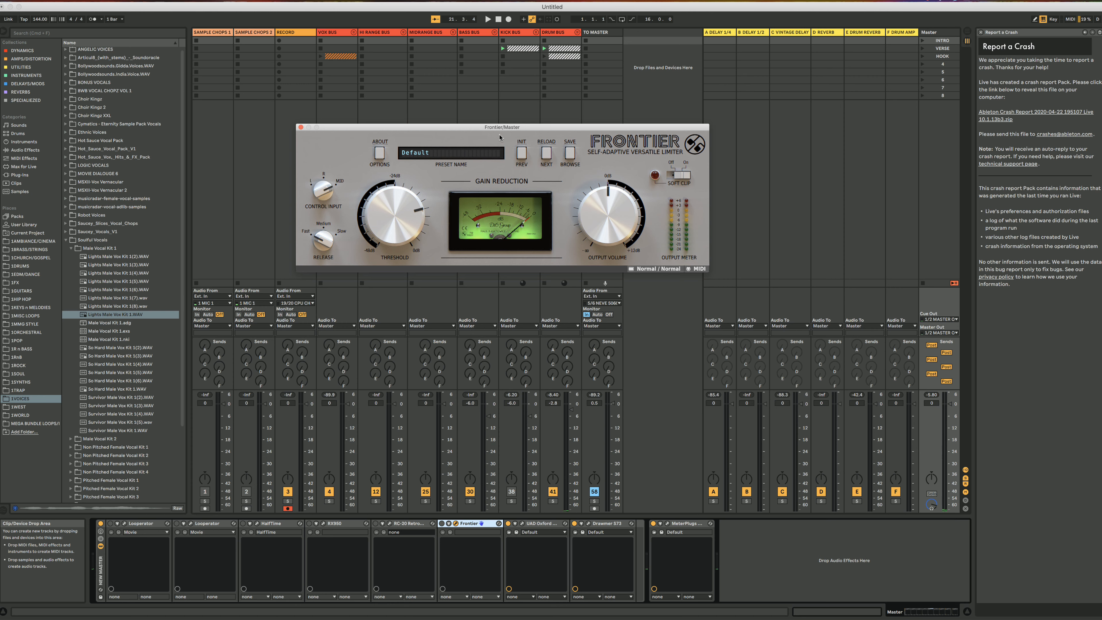
click(301, 127)
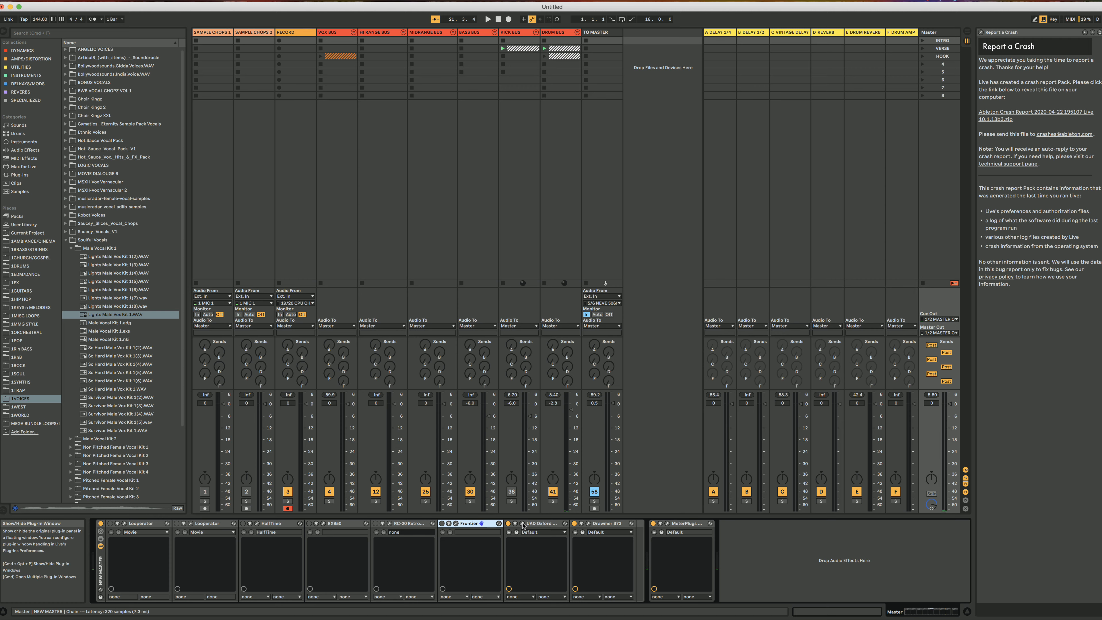
Step: View the UAD Oxford Inflator interface on the Master track, moving its window off the browser, and close it
click(523, 523)
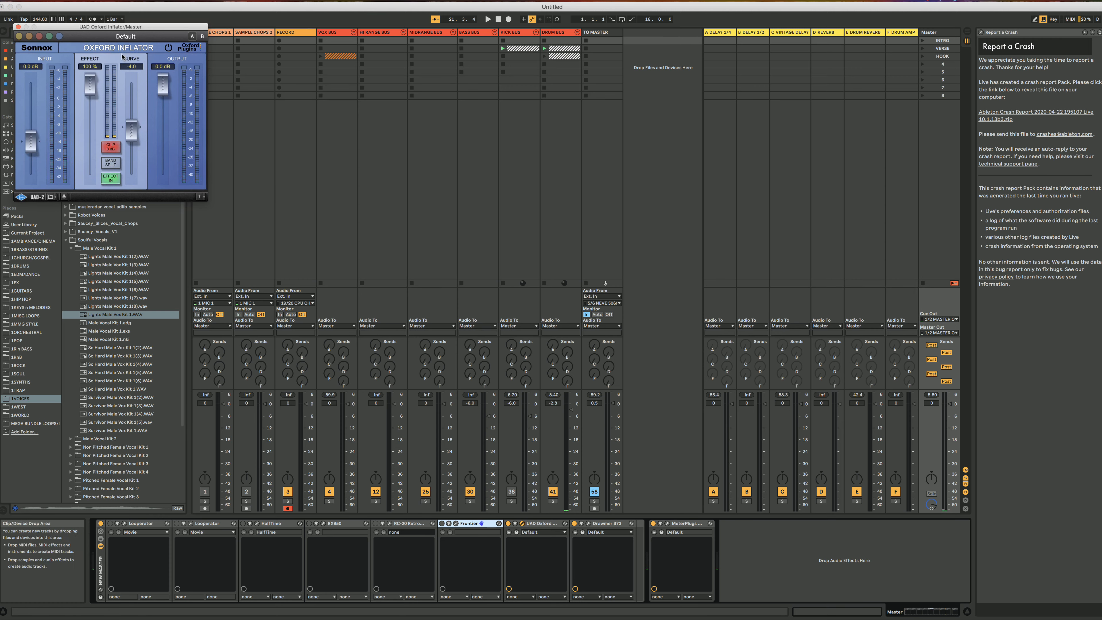
drag(126, 27, 432, 82)
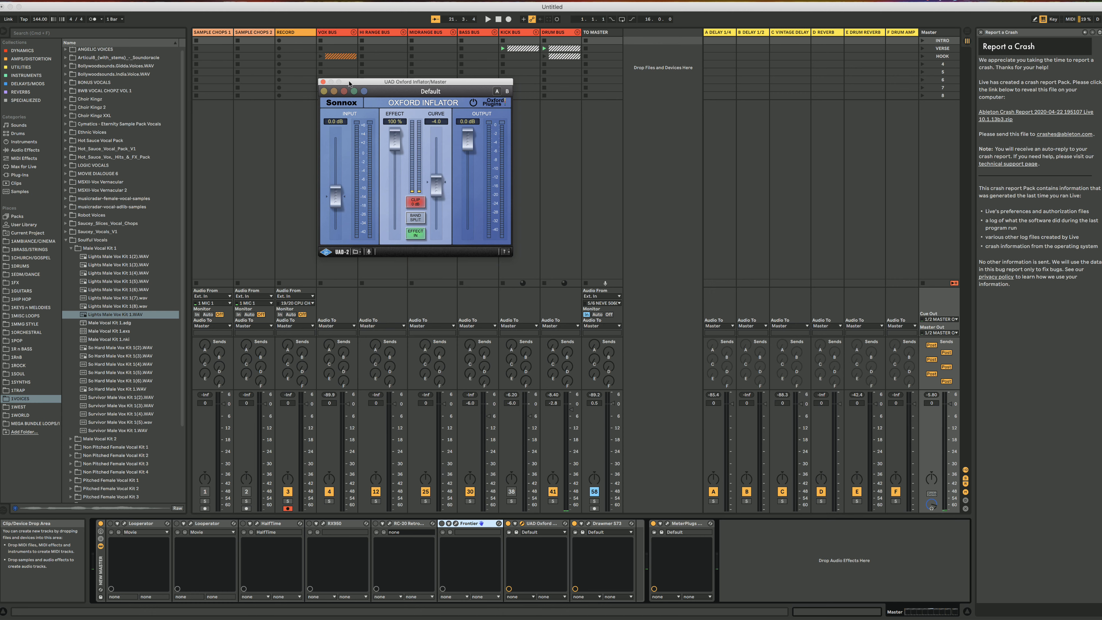
click(323, 81)
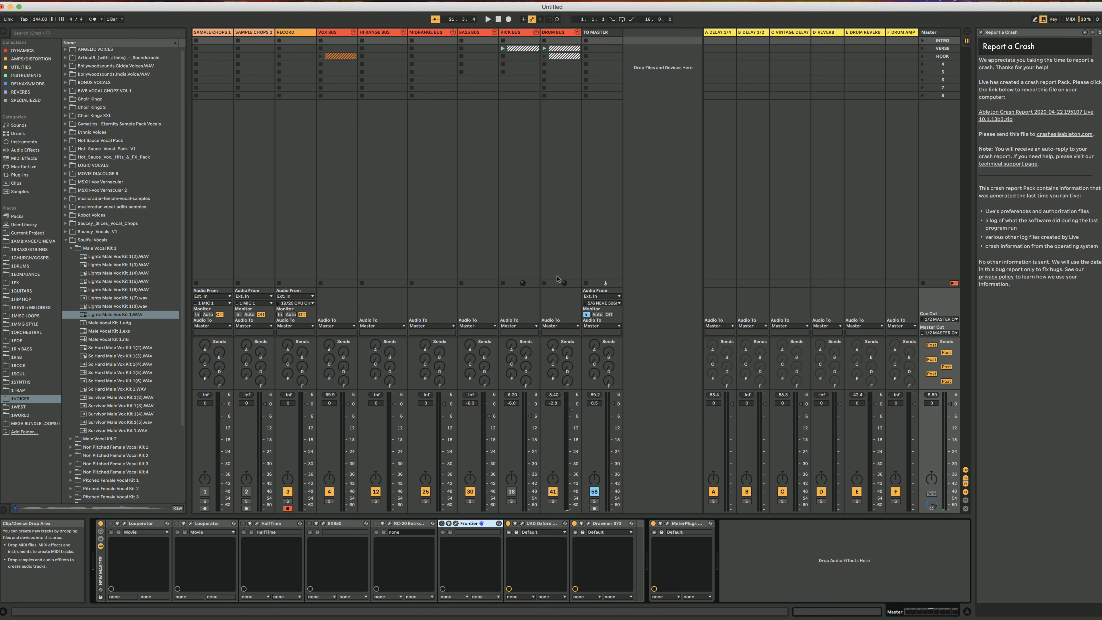
Step: View and close the Drawmer S73 and MeterPlugs Loudness Penalty interfaces on the Master track
click(589, 524)
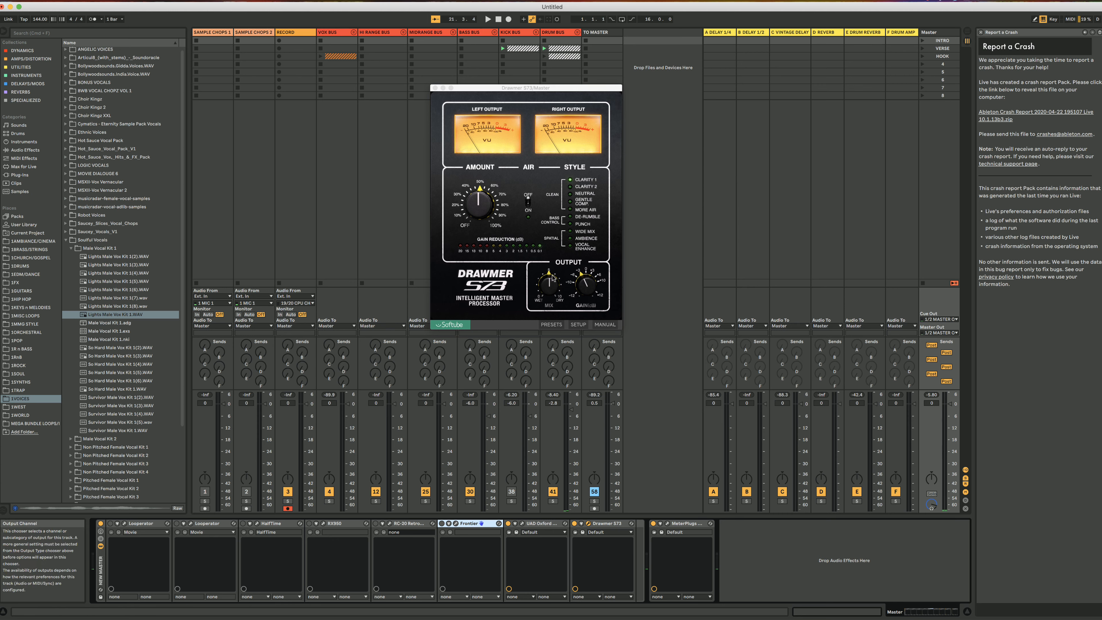
click(435, 88)
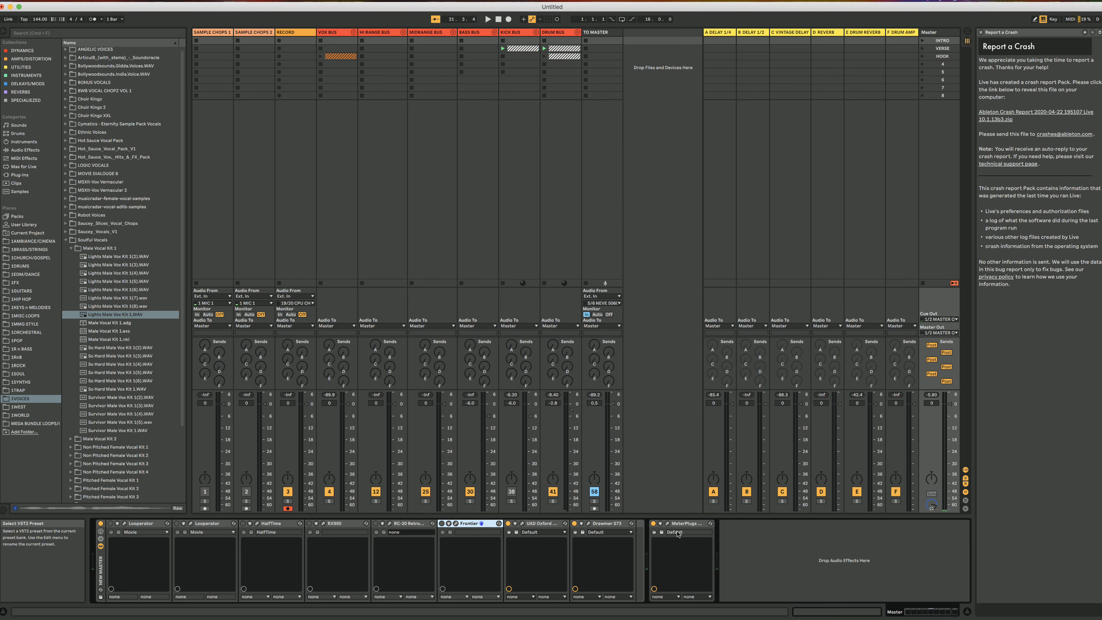
click(668, 523)
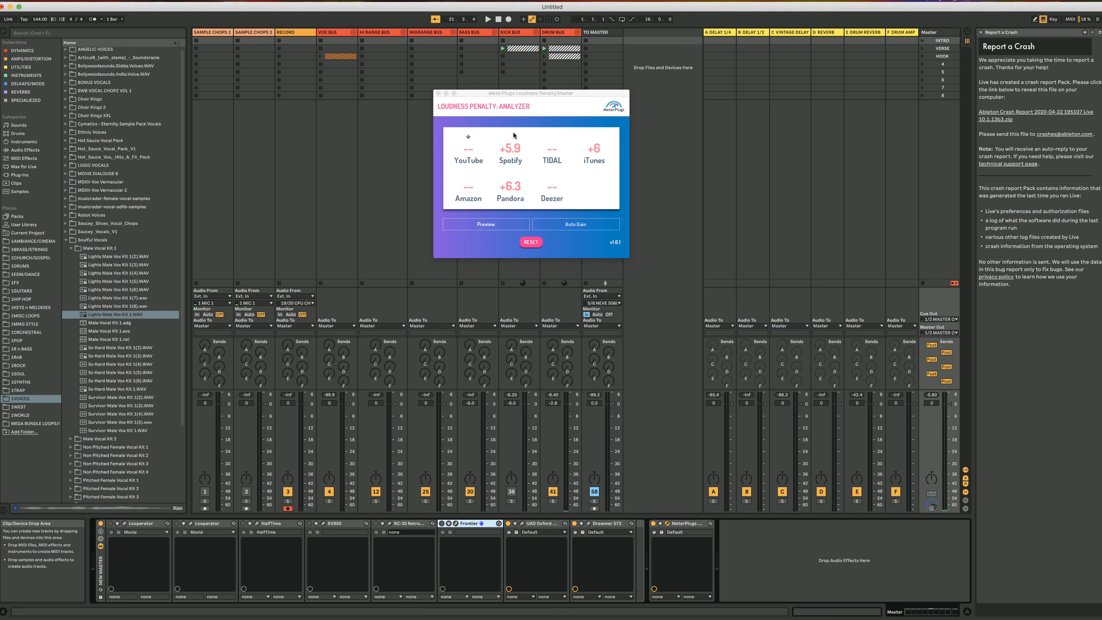
click(438, 94)
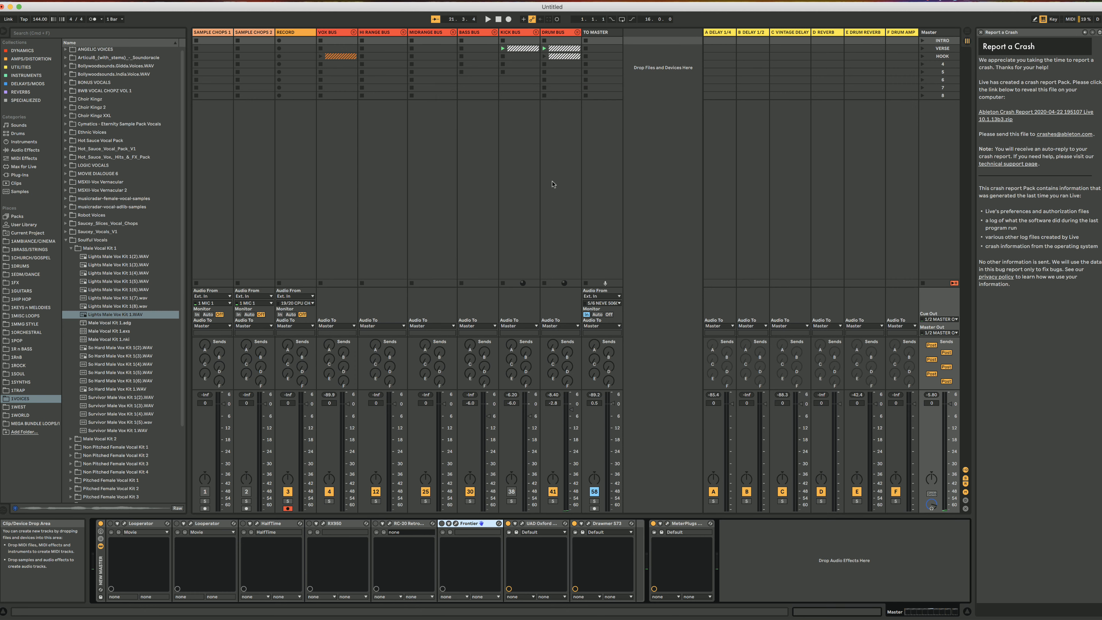